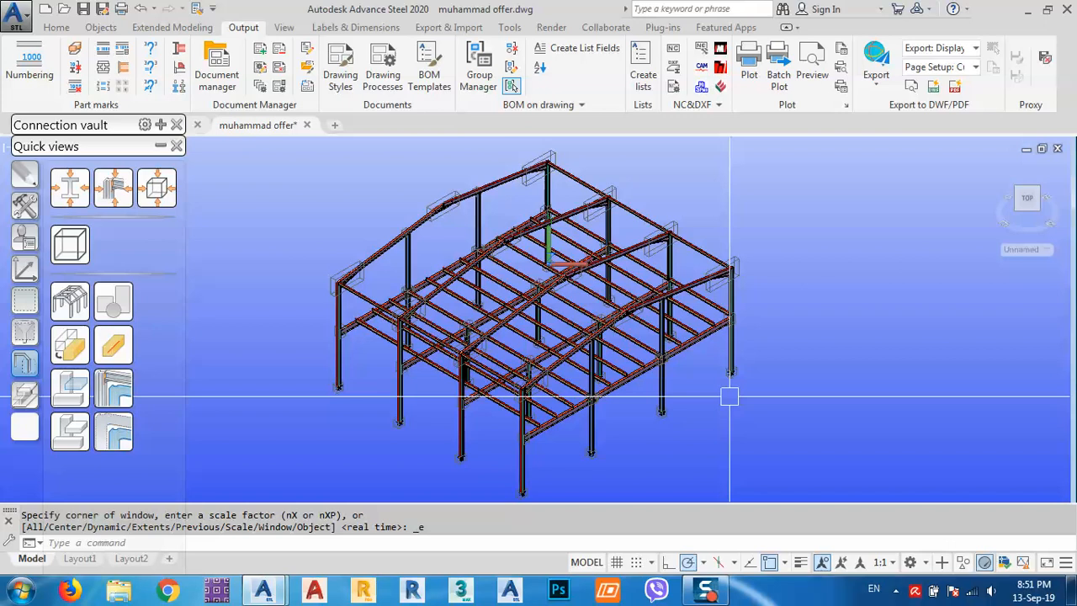
# Step: Select the frame's outer corner column and view the Assemblies A1 - Single with Parts process without running it
pyautogui.scroll(4, 728, 396)
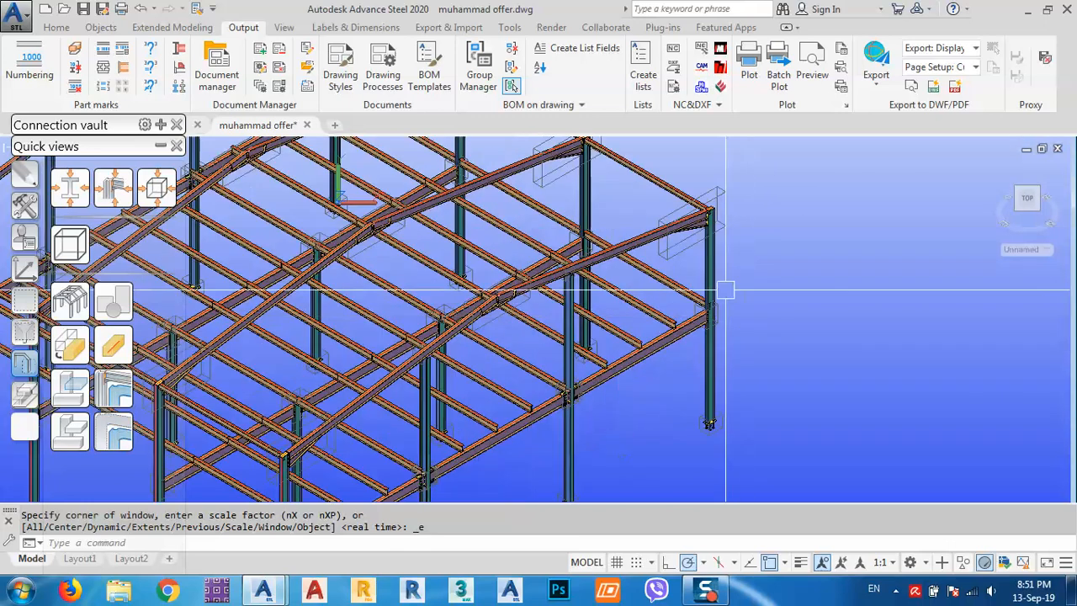
pyautogui.click(711, 354)
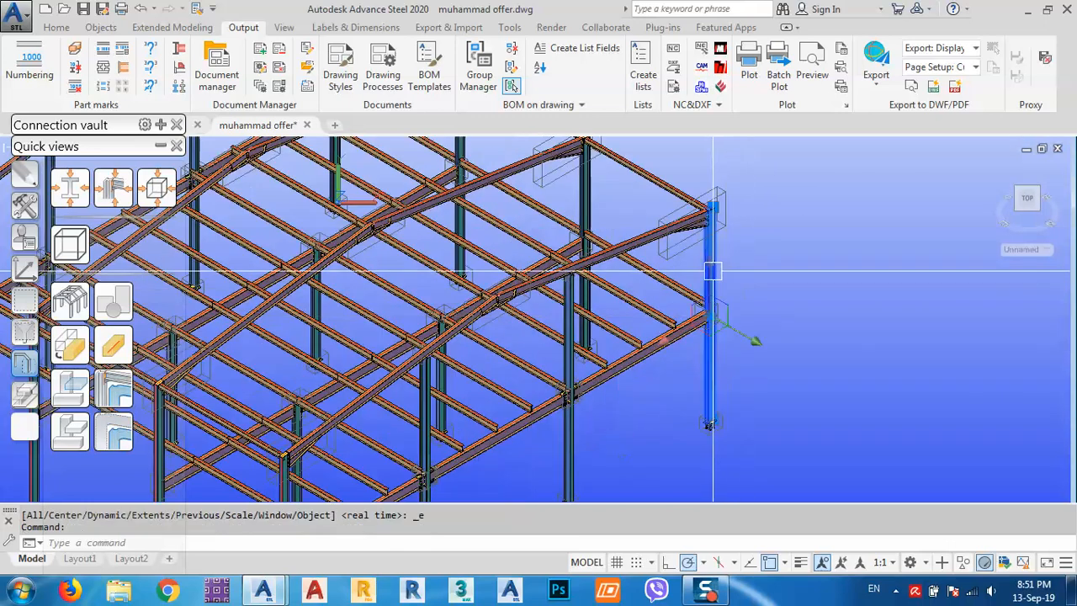
pyautogui.click(261, 88)
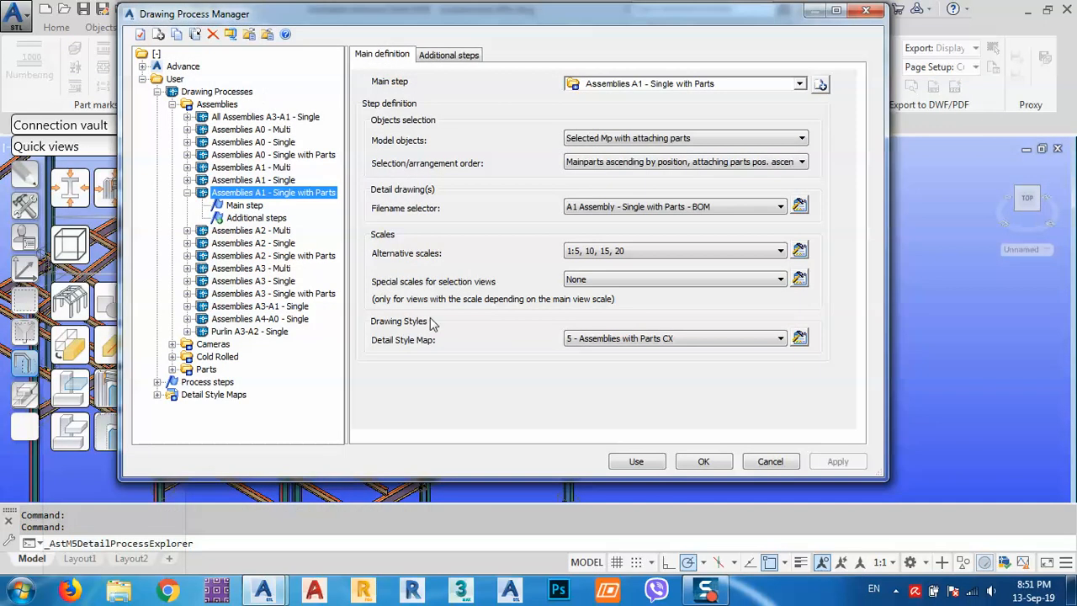
pyautogui.click(769, 462)
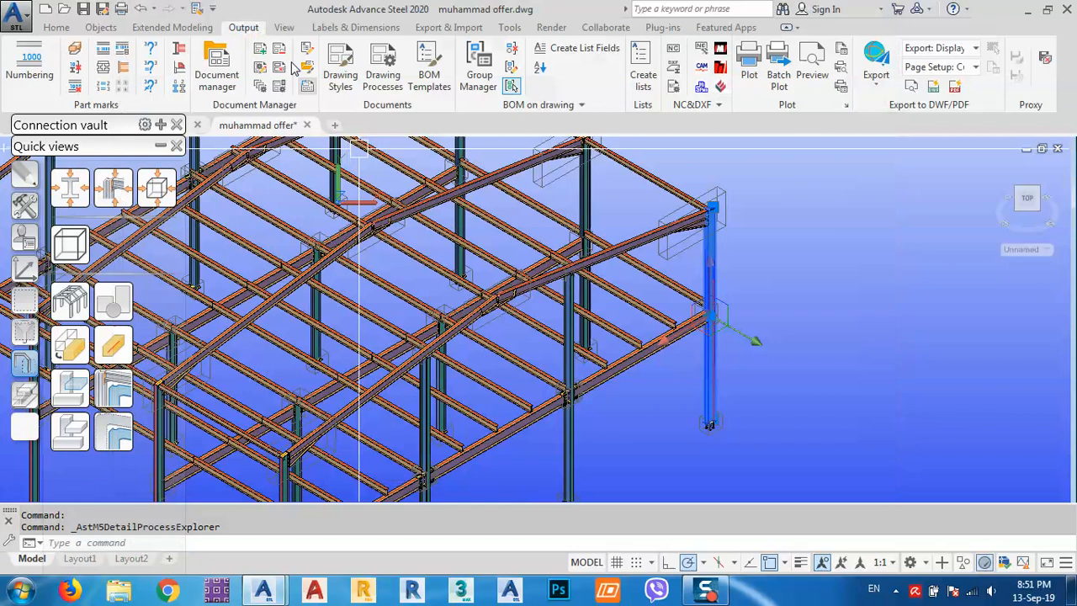
# Step: Open the drawing styles palette and reposition it together with the other floating palettes
pyautogui.click(341, 74)
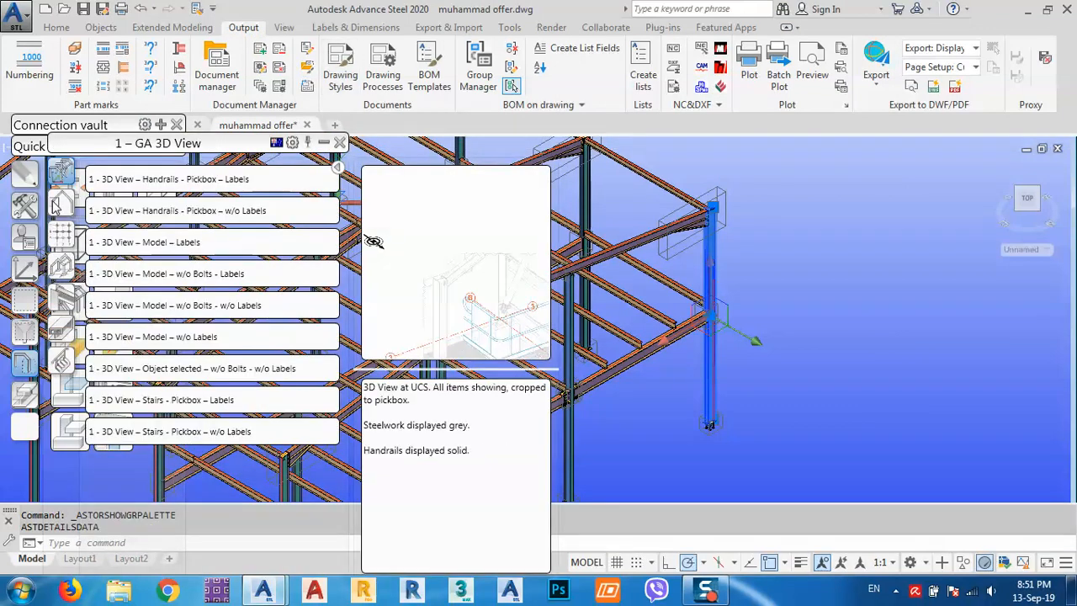
pyautogui.moveTo(28, 237)
pyautogui.moveTo(106, 159)
pyautogui.mouseDown()
pyautogui.moveTo(96, 215)
pyautogui.moveTo(85, 177)
pyautogui.moveTo(103, 42)
pyautogui.mouseUp()
pyautogui.click(161, 147)
pyautogui.moveTo(373, 97); pyautogui.dragTo(127, 96)
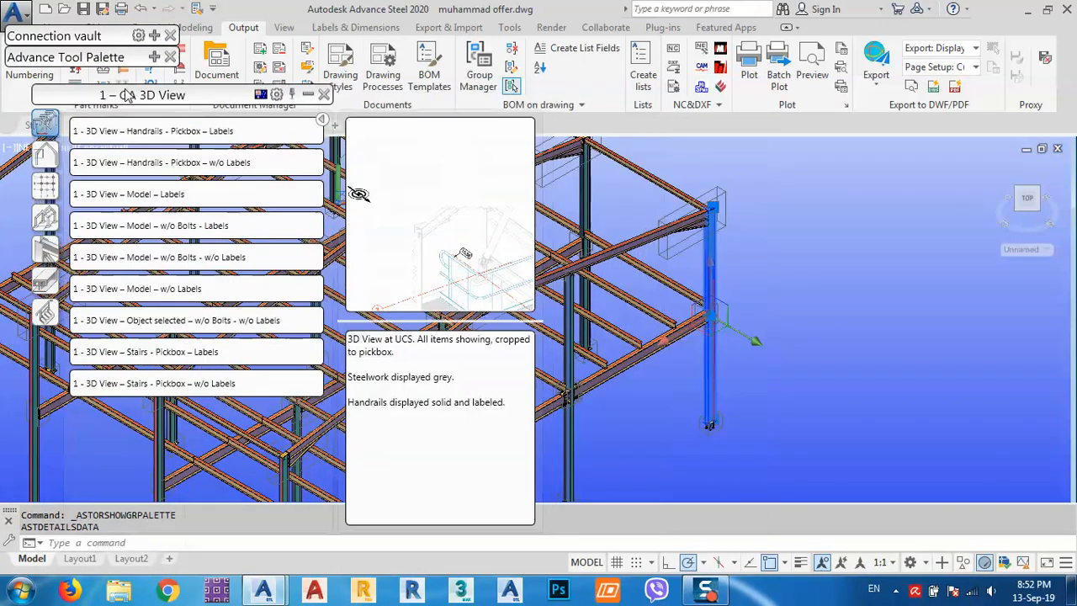
# Step: Create a detail of the selected column with the assembly drawing style 5 - Column - 1:10 CO, using the default settings
pyautogui.click(39, 160)
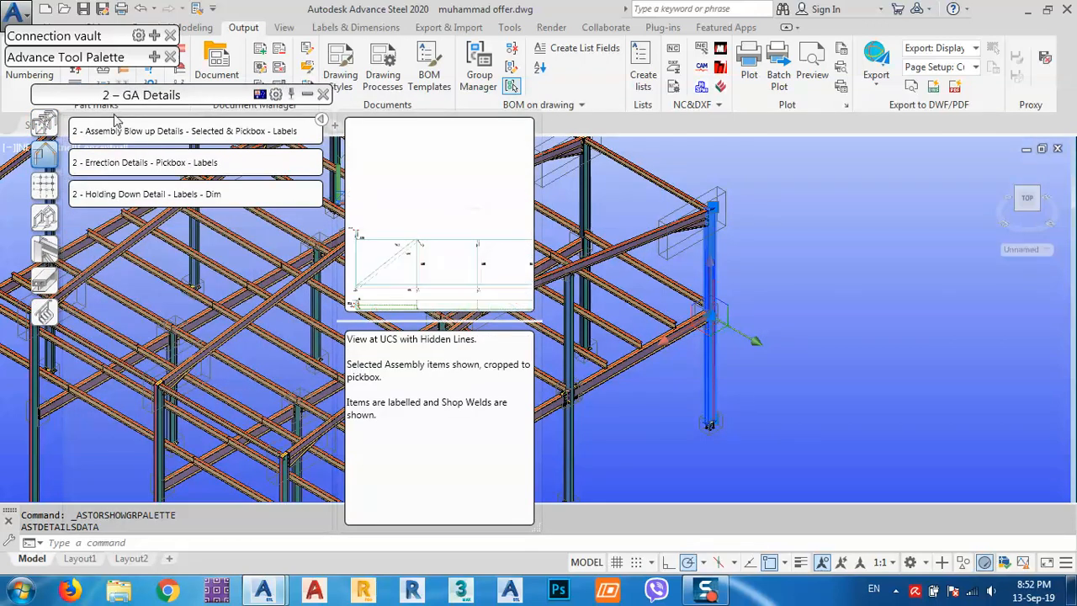
pyautogui.click(44, 187)
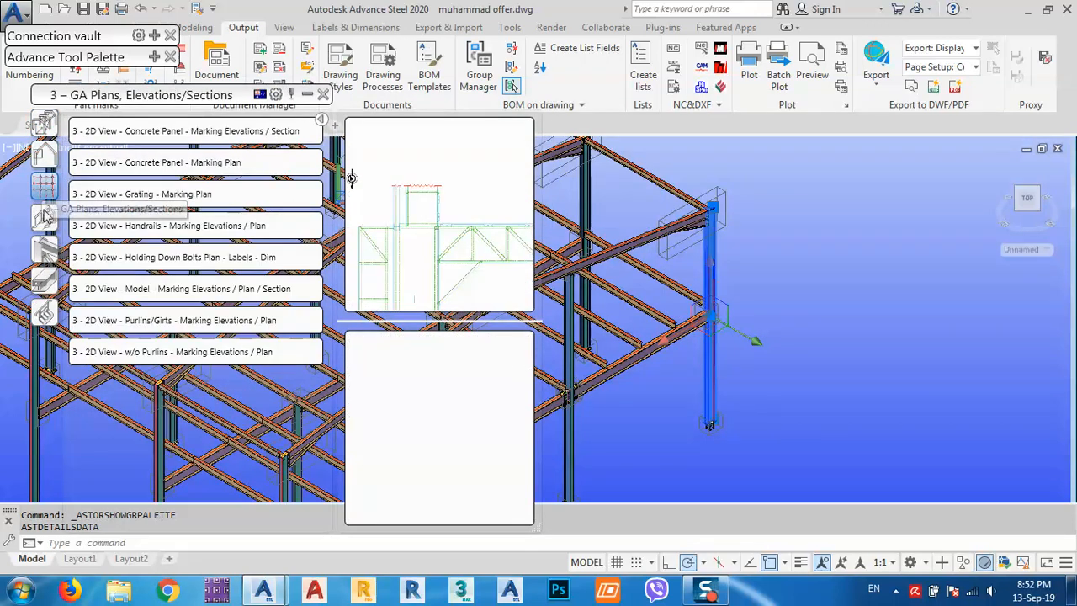
pyautogui.click(44, 218)
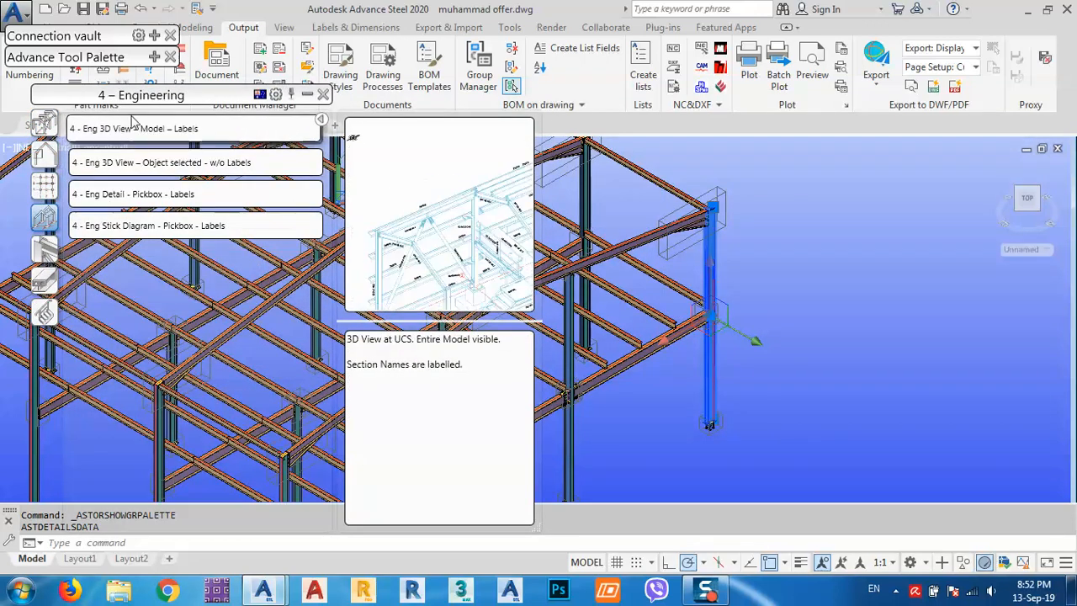
pyautogui.click(42, 251)
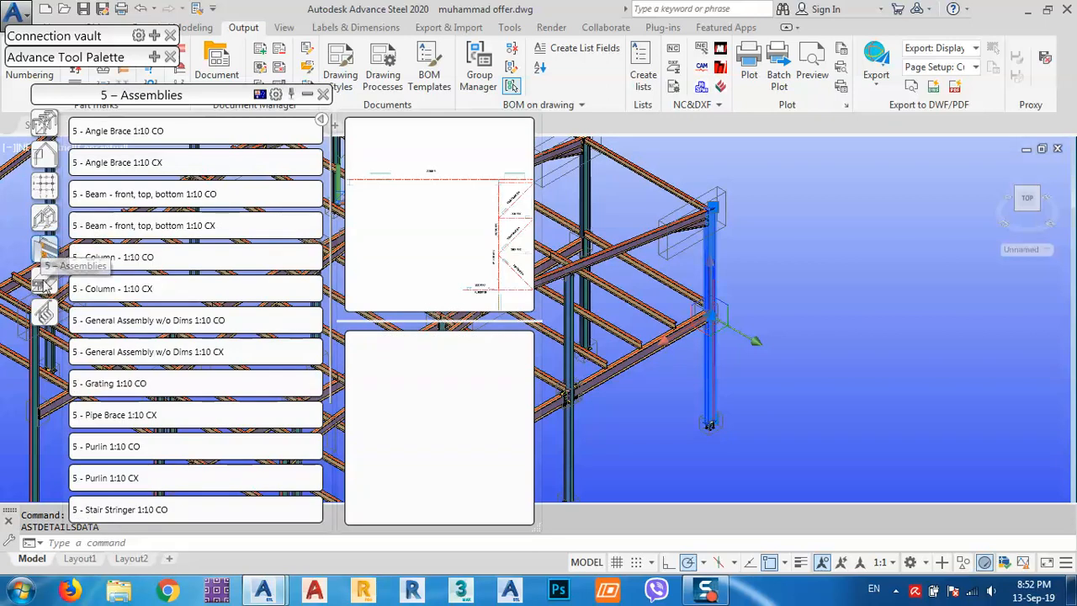
pyautogui.click(44, 283)
pyautogui.click(46, 253)
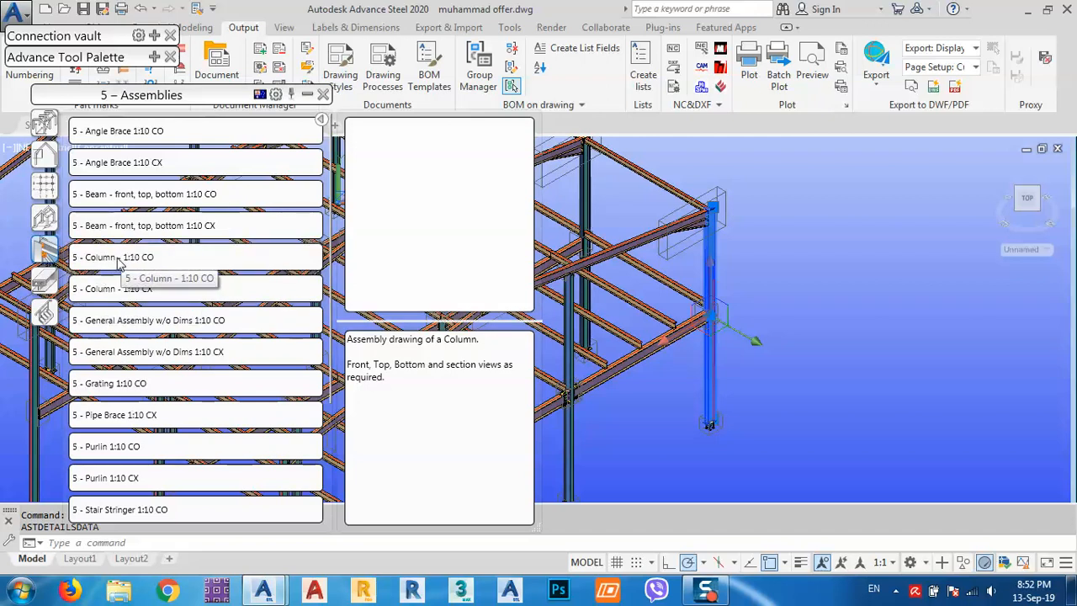
pyautogui.moveTo(727, 265); pyautogui.dragTo(727, 265)
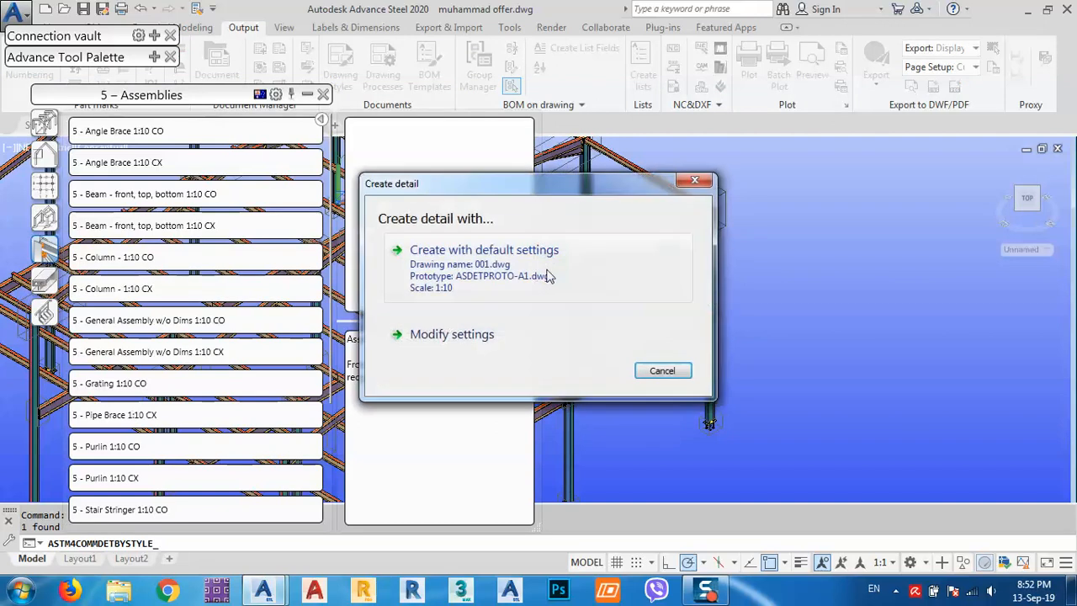
pyautogui.click(501, 271)
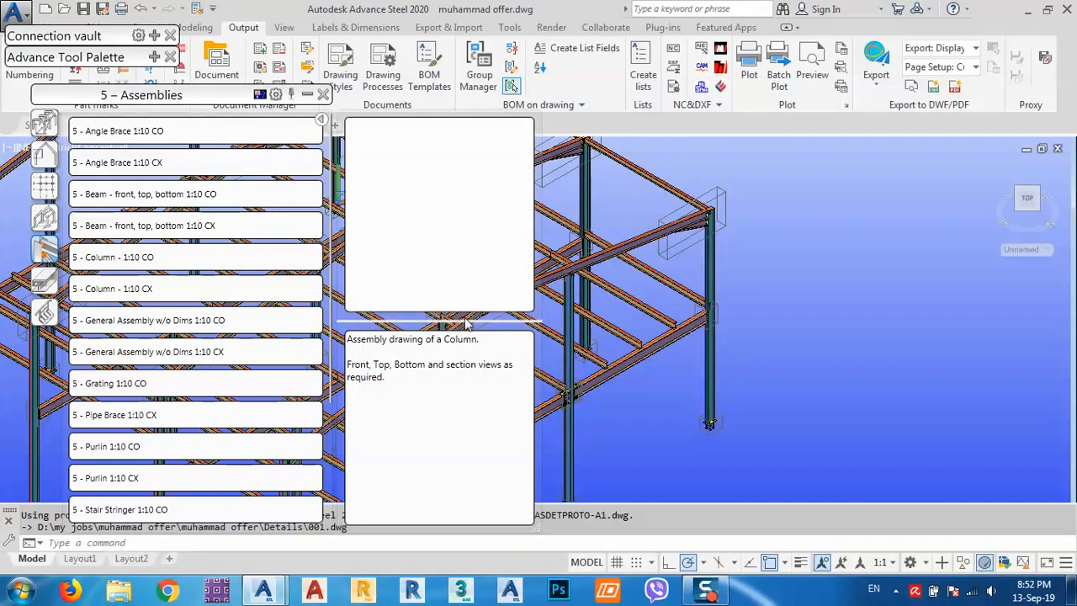
# Step: Select the corner column again in the model and show its assembly detail
pyautogui.click(711, 269)
pyautogui.rightClick(785, 271)
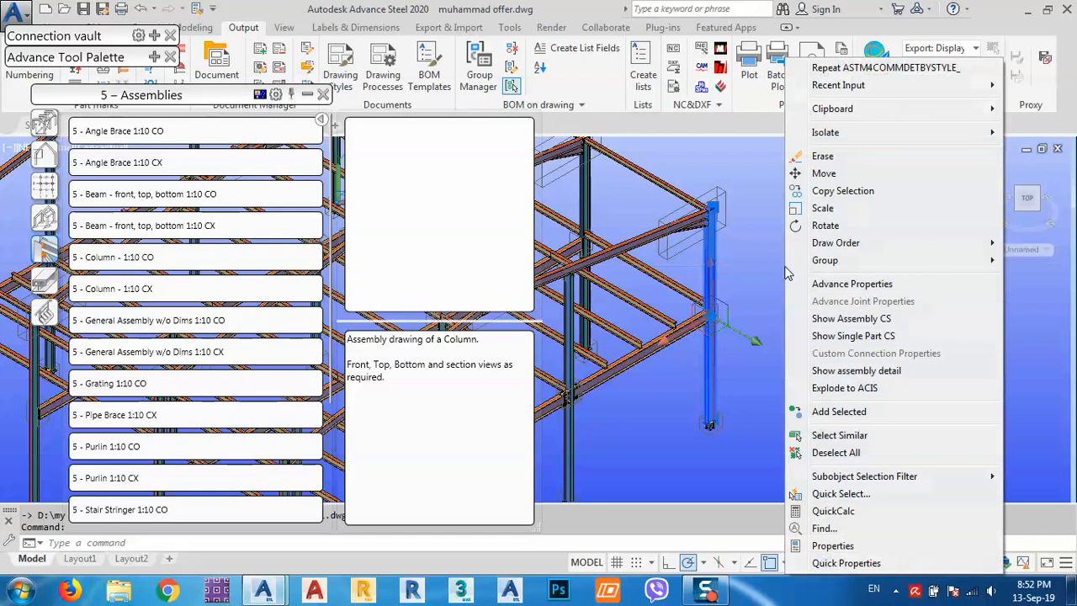
pyautogui.click(856, 370)
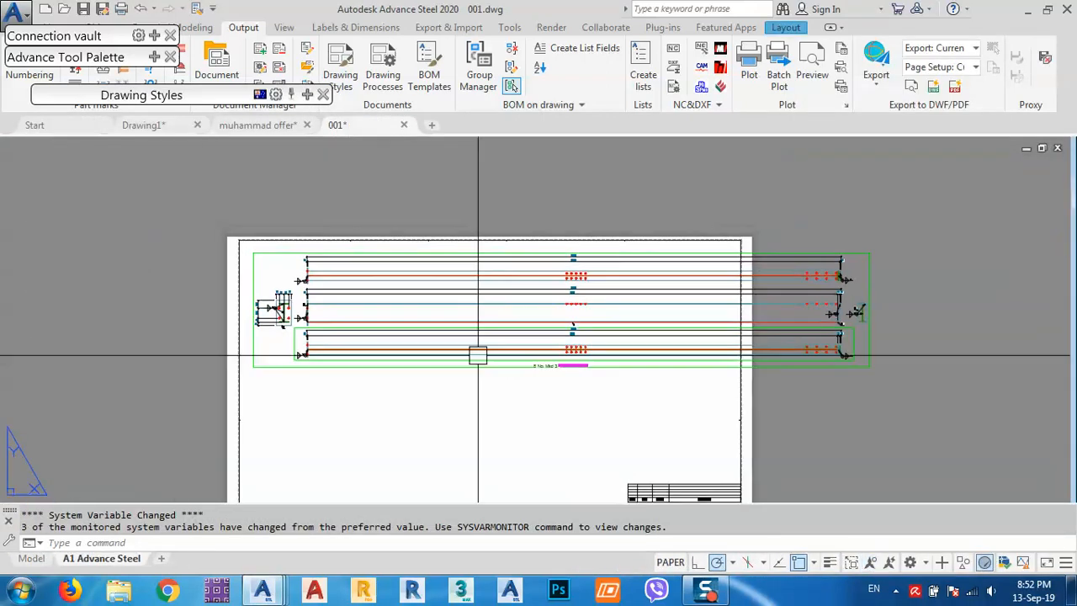
# Step: Set the scale of the column detail on drawing 001 to 1:20
pyautogui.doubleClick(267, 364)
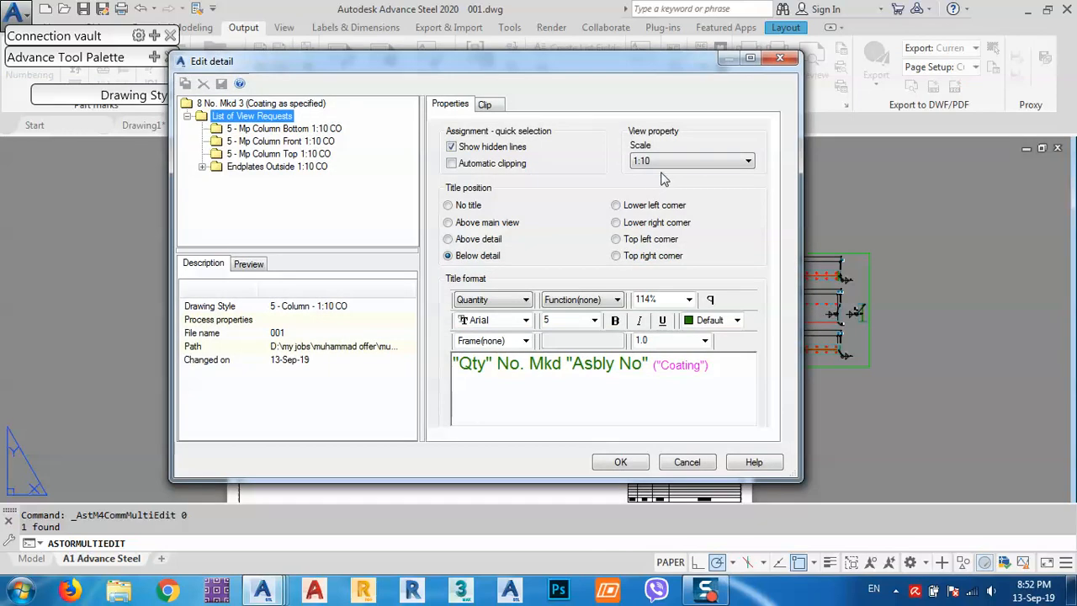
pyautogui.click(662, 164)
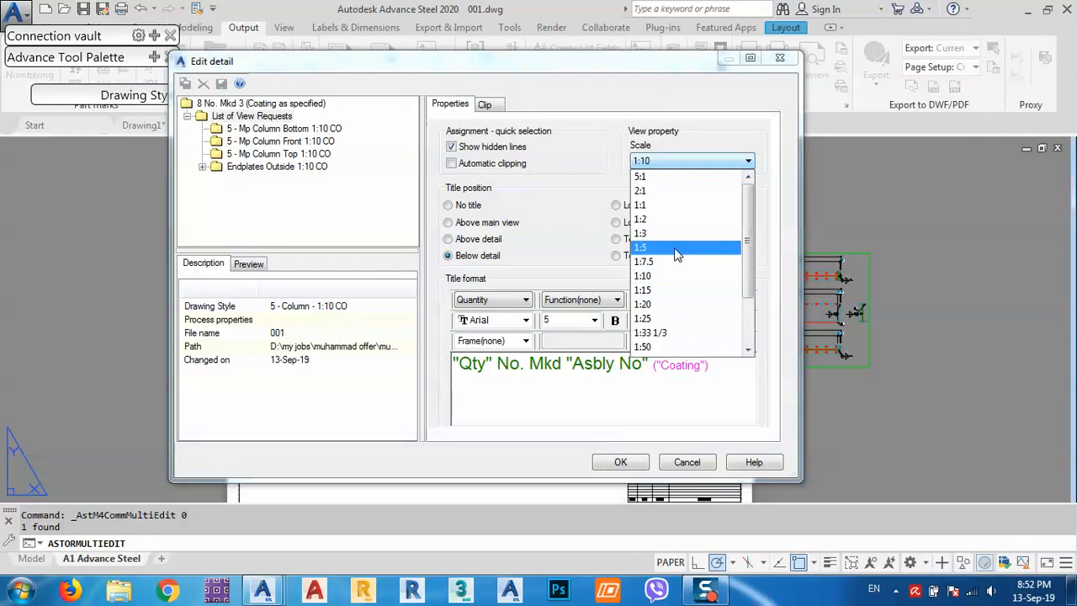
pyautogui.click(673, 308)
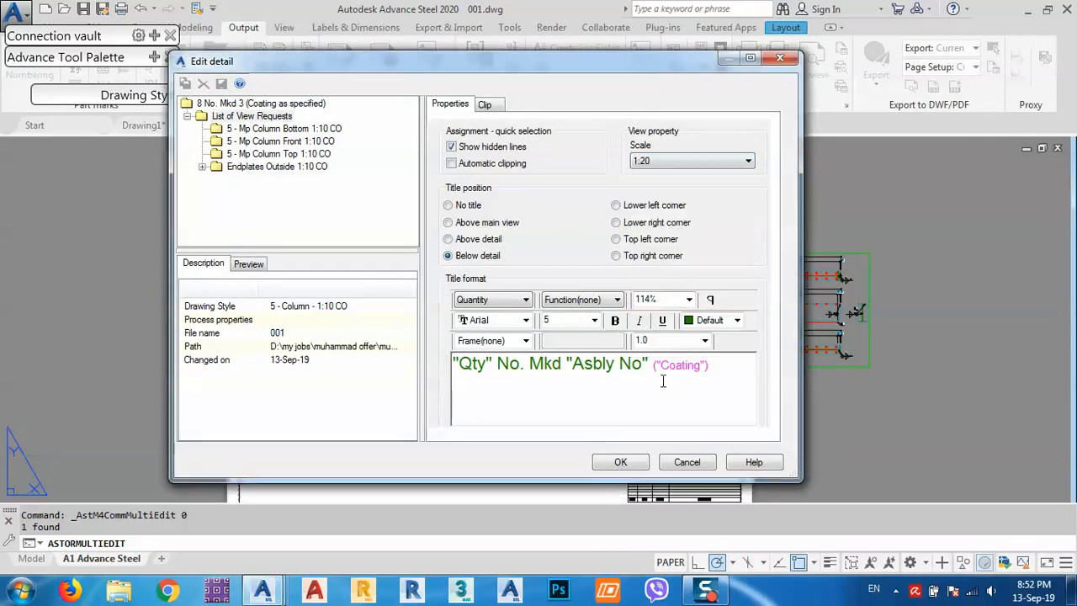
pyautogui.click(640, 462)
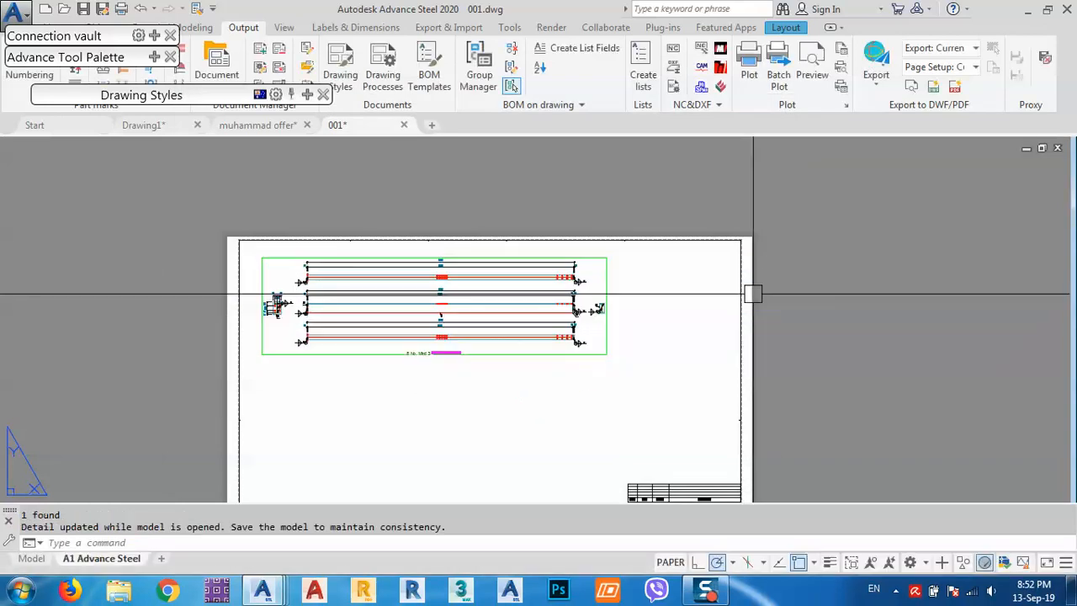
# Step: Examine the column detail's views, checking the end dimensions, weld symbols, bolt holes, part labels and title
pyautogui.scroll(6, 617, 299)
pyautogui.moveTo(536, 289); pyautogui.dragTo(740, 307, button='middle')
pyautogui.scroll(-2, 717, 301)
pyautogui.moveTo(315, 292); pyautogui.dragTo(404, 315, button='middle')
pyautogui.scroll(-1, 288, 247)
pyautogui.scroll(6, 264, 233)
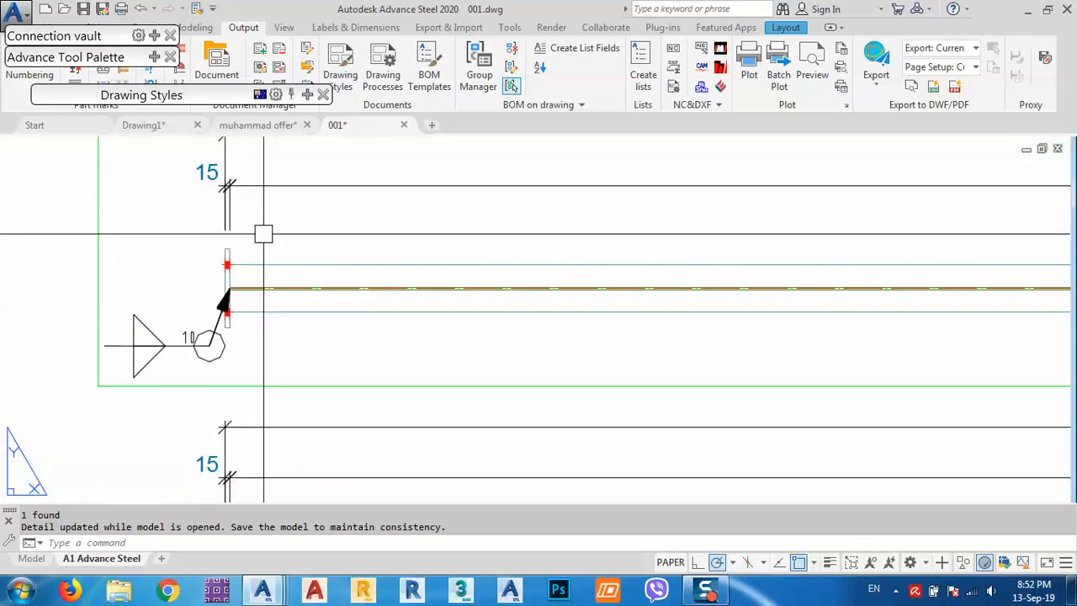
pyautogui.scroll(-2, 264, 233)
pyautogui.scroll(-3, 380, 286)
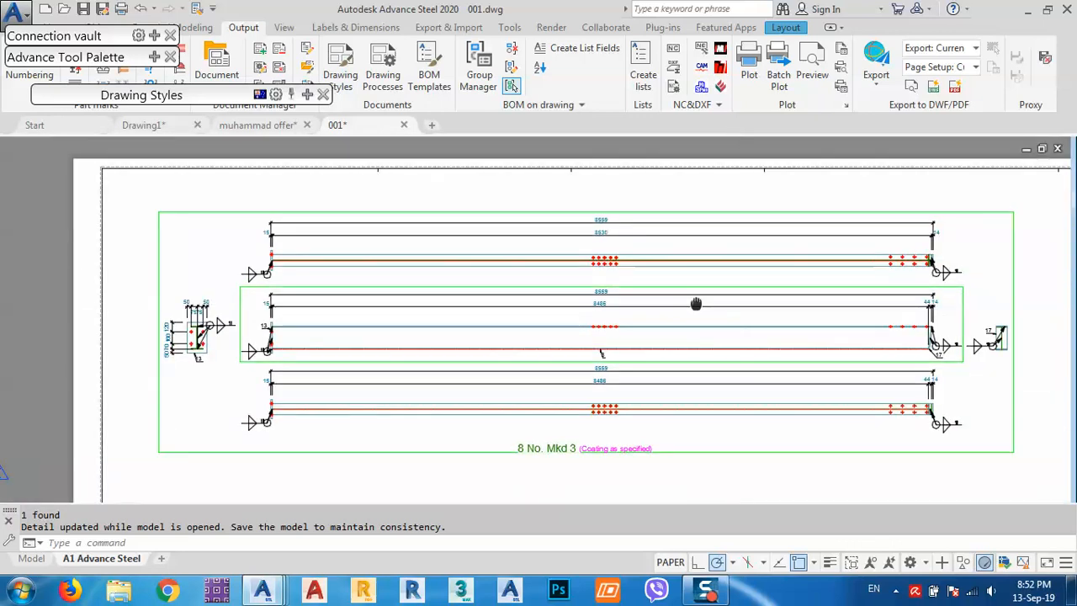
pyautogui.moveTo(698, 306); pyautogui.dragTo(567, 240, button='middle')
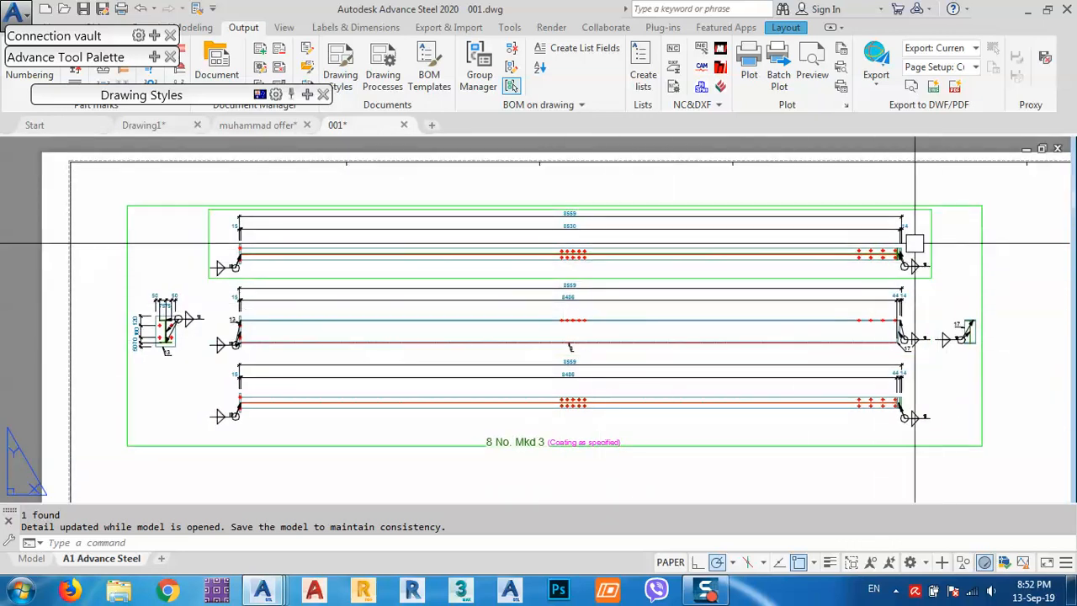
pyautogui.scroll(10, 905, 248)
pyautogui.scroll(2, 865, 297)
pyautogui.scroll(-8, 872, 275)
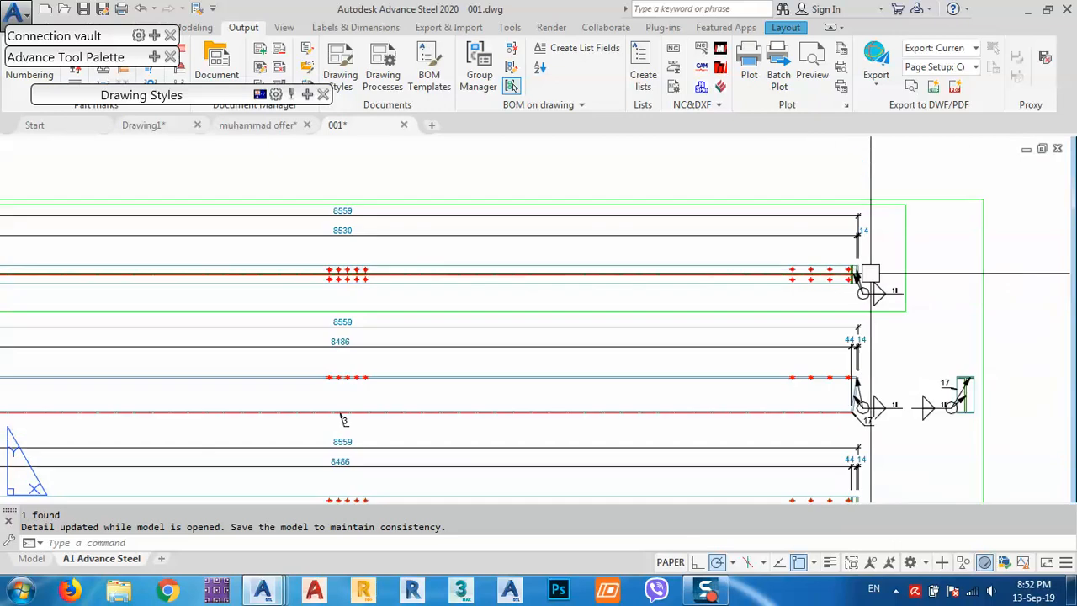
pyautogui.moveTo(437, 286); pyautogui.dragTo(713, 219, button='middle')
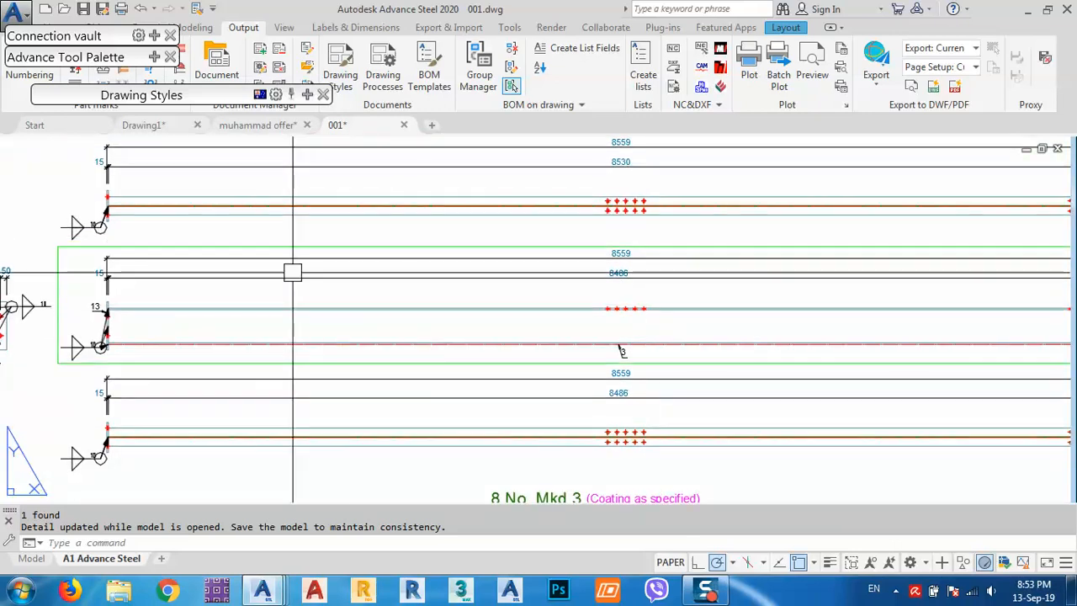
pyautogui.moveTo(294, 409); pyautogui.dragTo(292, 310, button='middle')
pyautogui.moveTo(595, 361); pyautogui.dragTo(547, 305, button='middle')
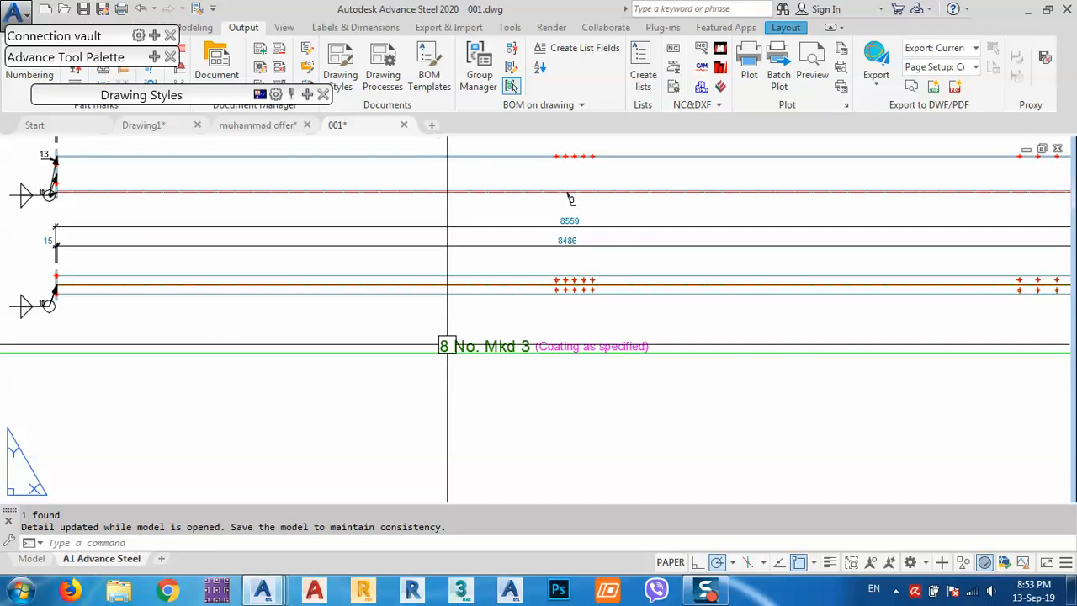
pyautogui.moveTo(443, 344); pyautogui.dragTo(630, 344, button='middle')
pyautogui.moveTo(261, 248); pyautogui.dragTo(300, 314, button='middle')
pyautogui.scroll(-4, 301, 315)
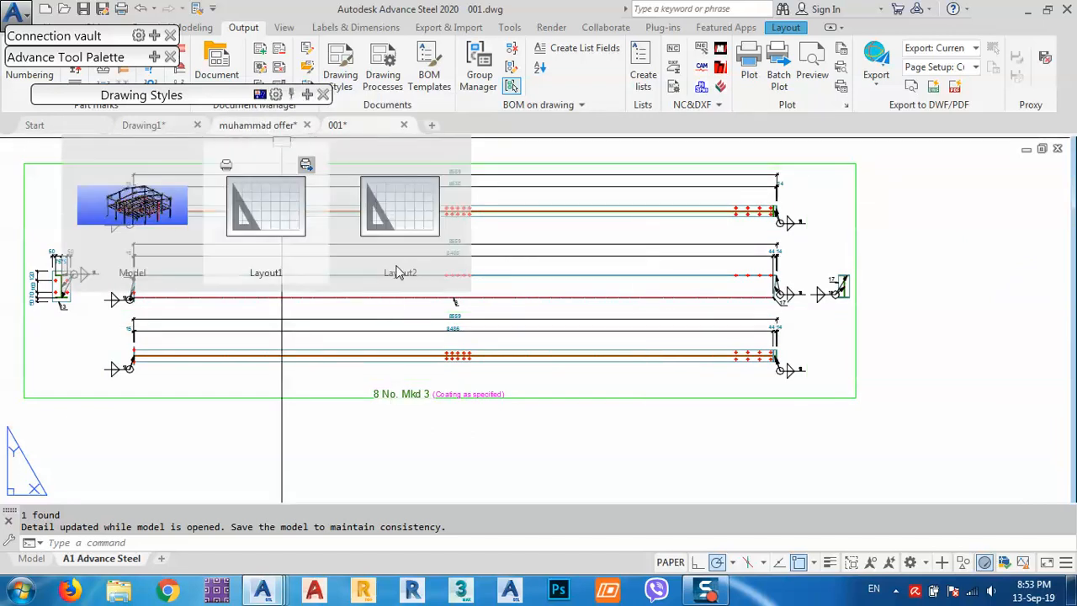
# Step: Return to the 3D model and isolate the corner column by showing only the selected objects
pyautogui.click(244, 126)
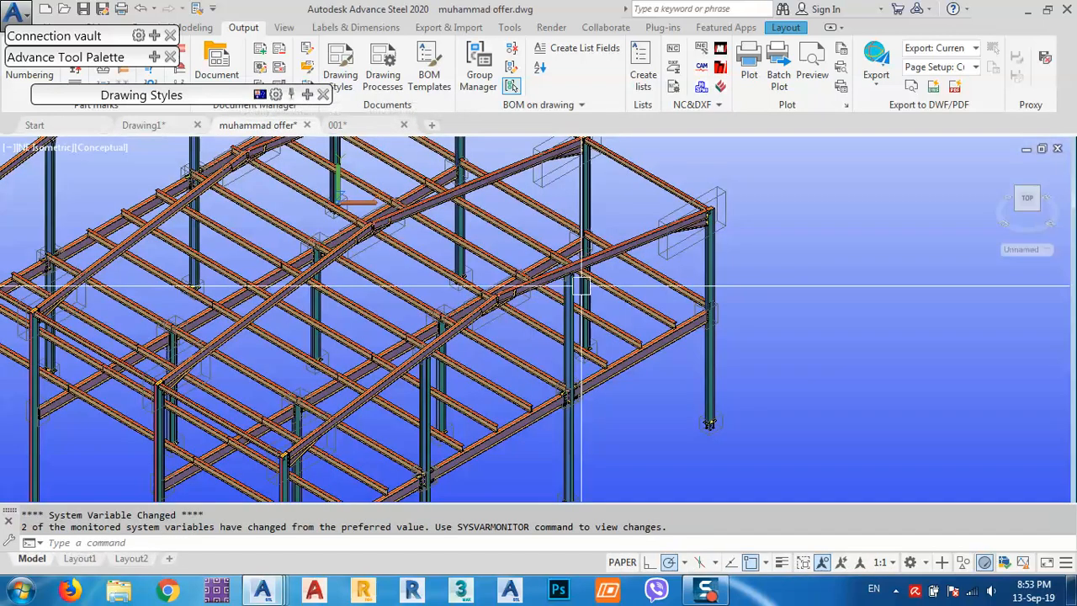
pyautogui.click(712, 268)
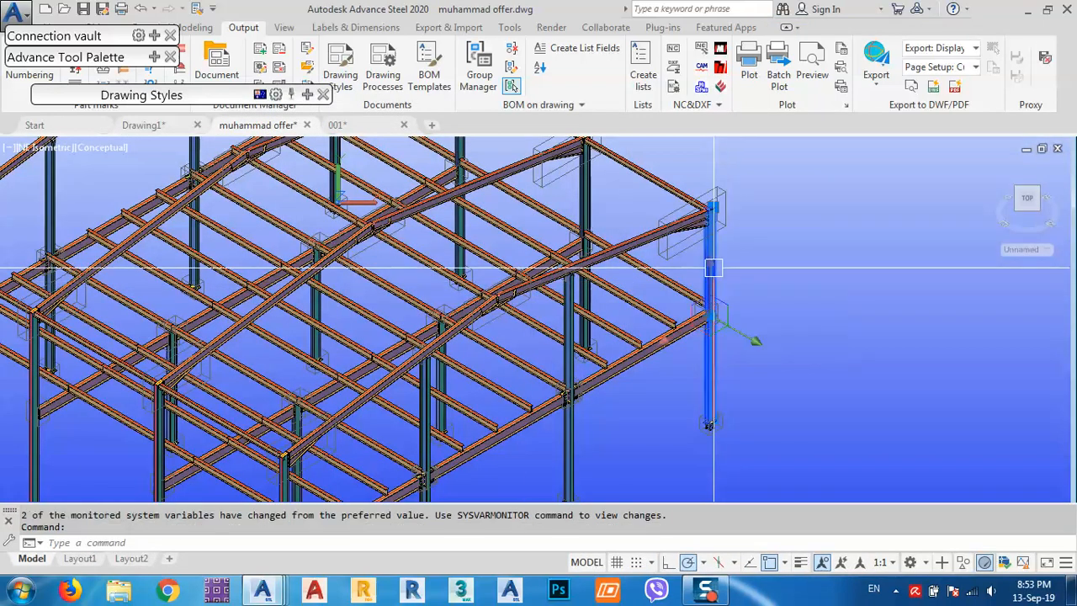
pyautogui.moveTo(156, 66)
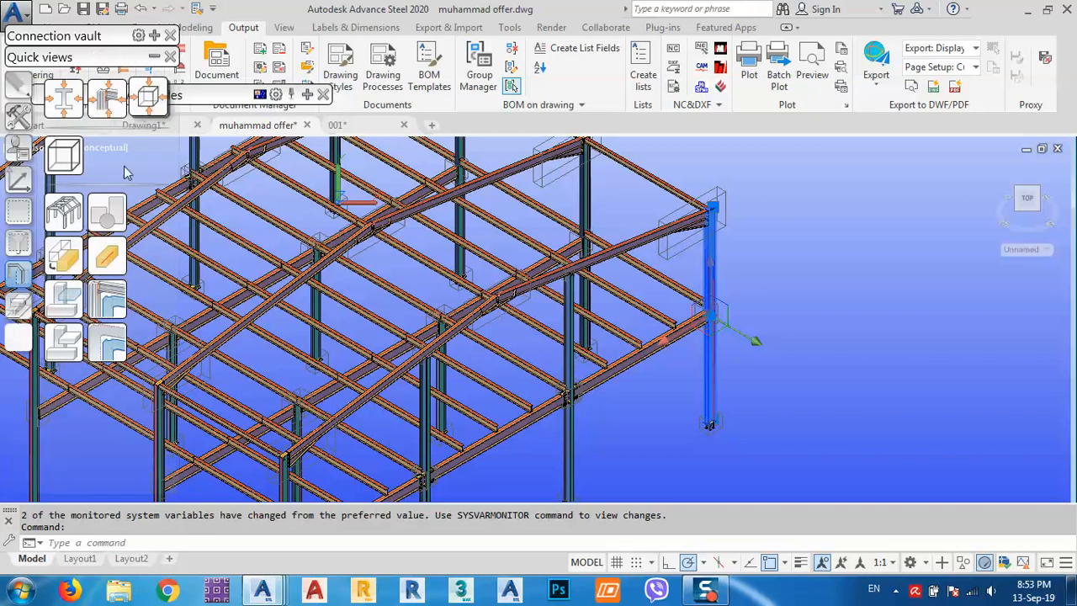
pyautogui.click(21, 312)
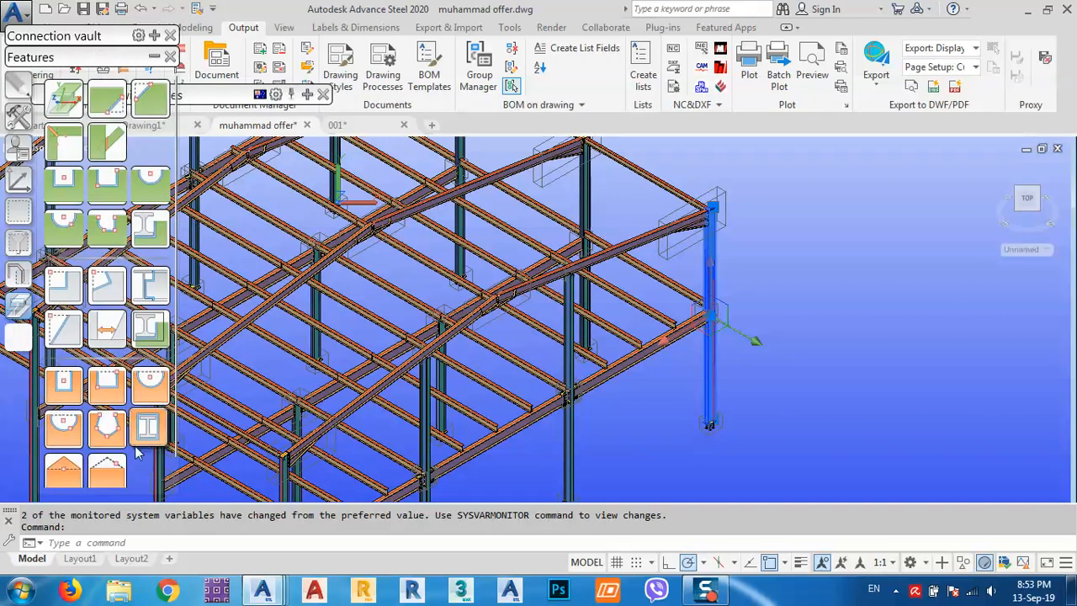
pyautogui.click(15, 280)
pyautogui.click(105, 345)
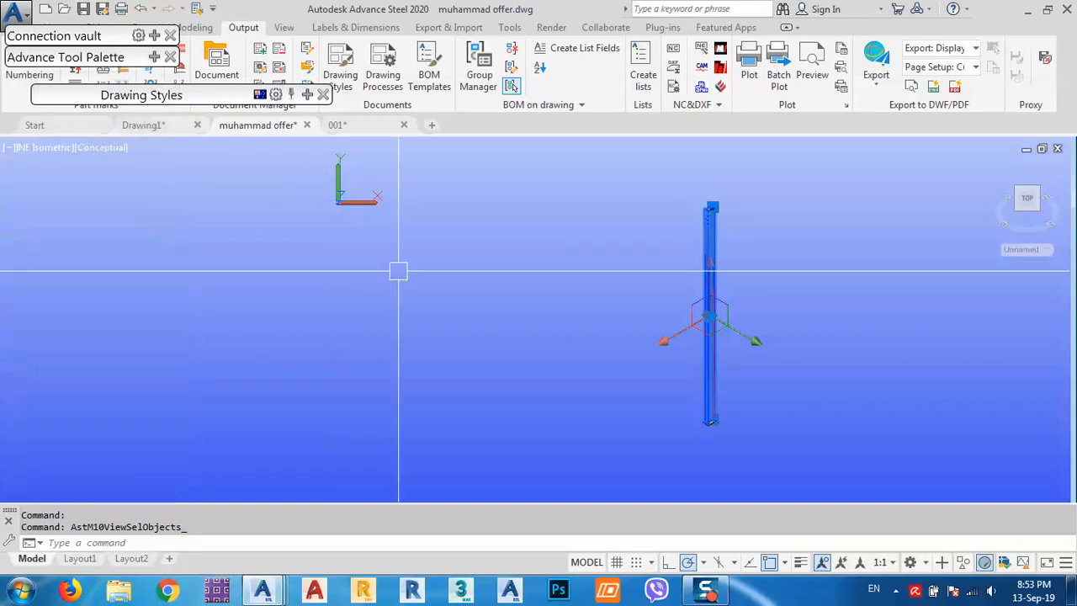
pyautogui.press('Escape')
# Step: Run the drawing process Assemblies A1 - Single with Parts on the isolated column, with drawing number 2 and increment 1
pyautogui.click(706, 290)
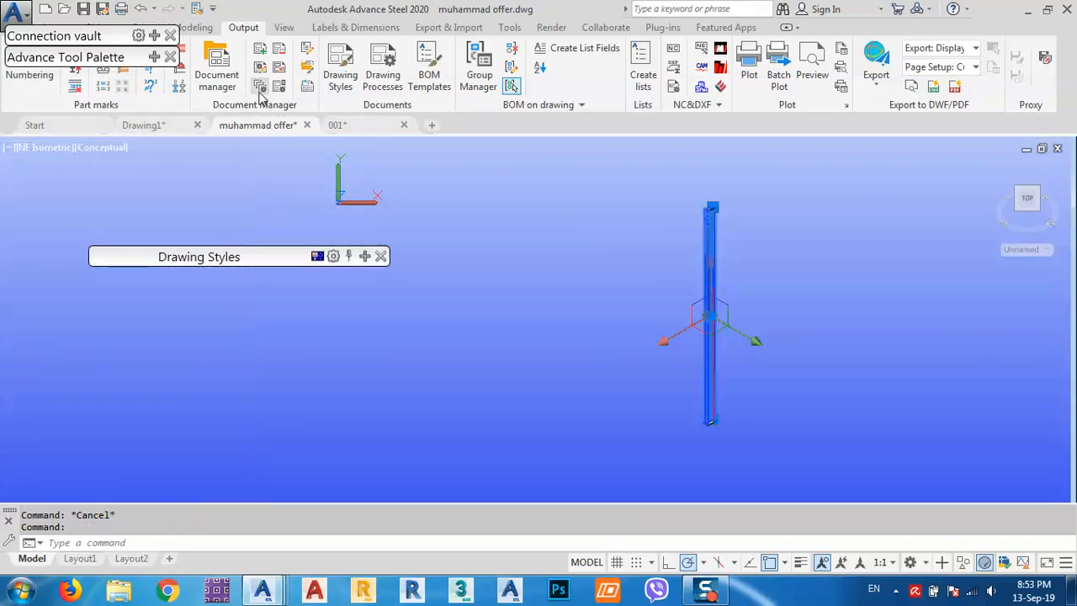
pyautogui.click(260, 88)
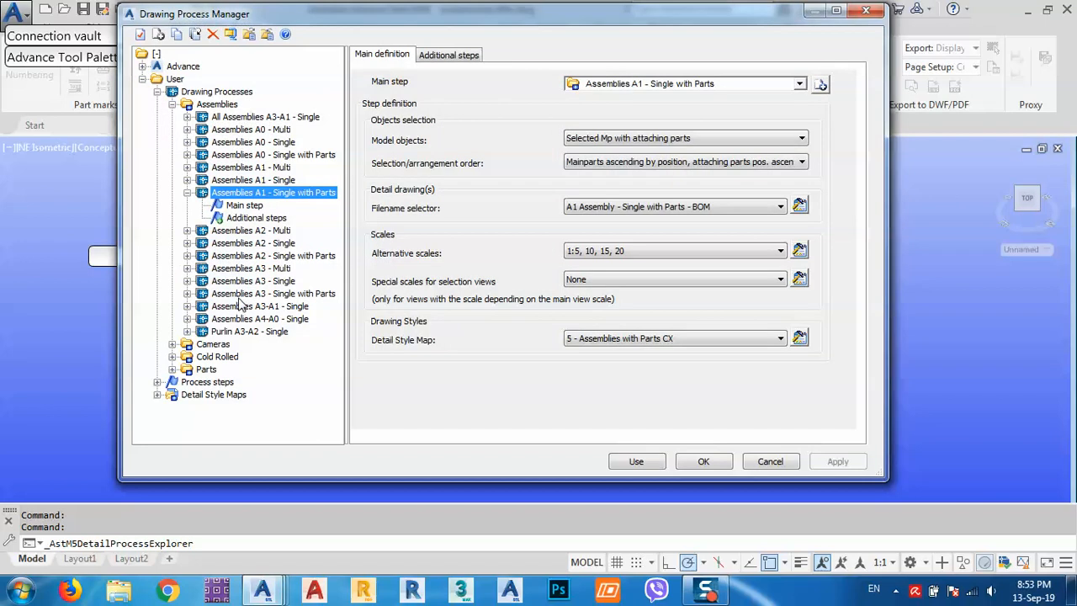
pyautogui.click(640, 462)
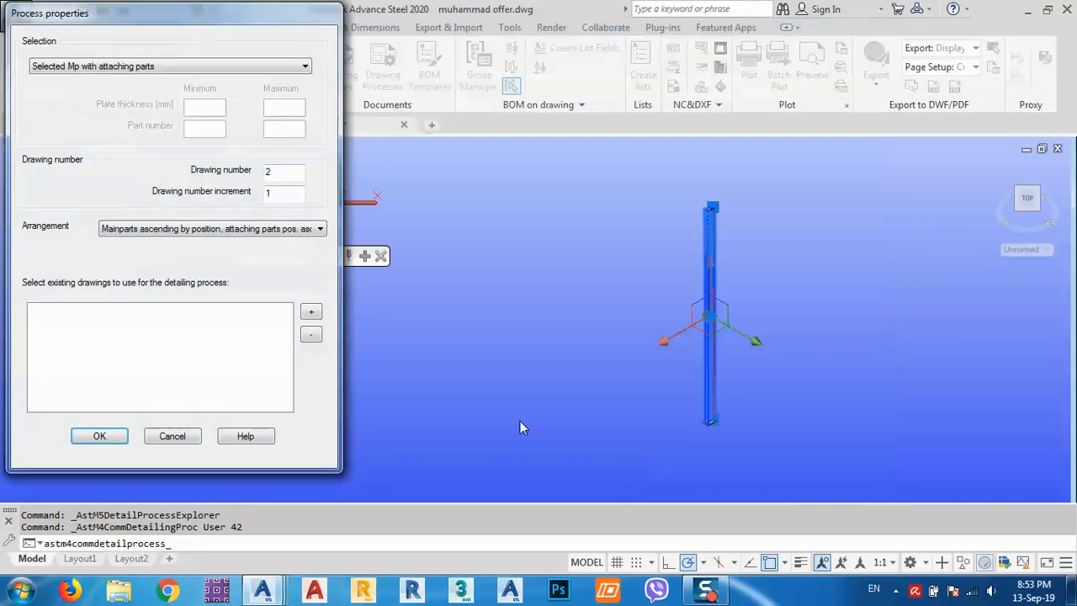
pyautogui.click(98, 435)
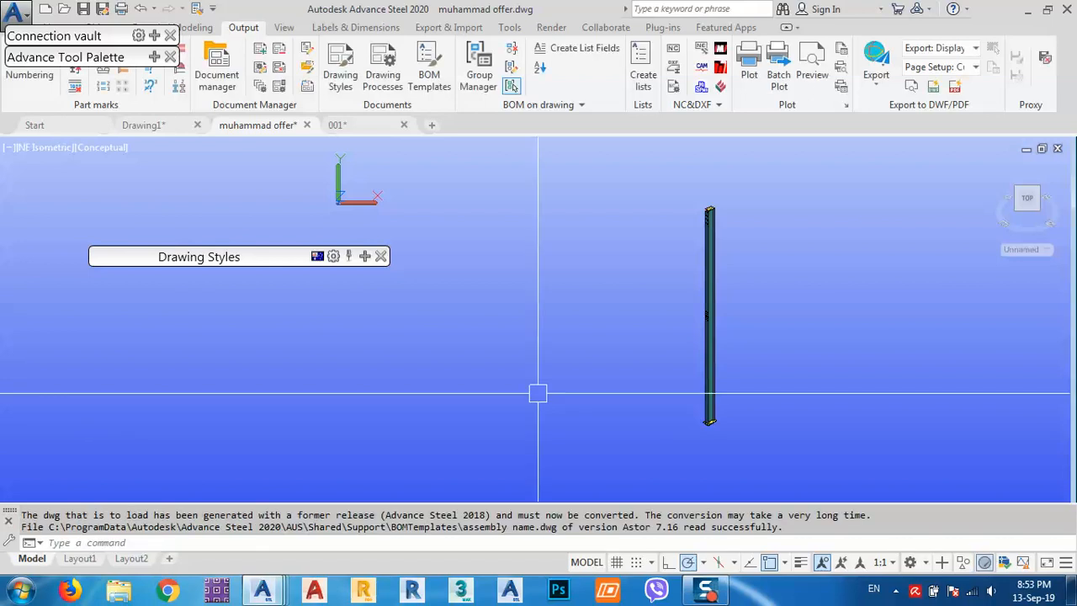
# Step: Open the column's assembly detail 1-3 from the isolated column in the 3D model
pyautogui.click(712, 340)
pyautogui.rightClick(625, 338)
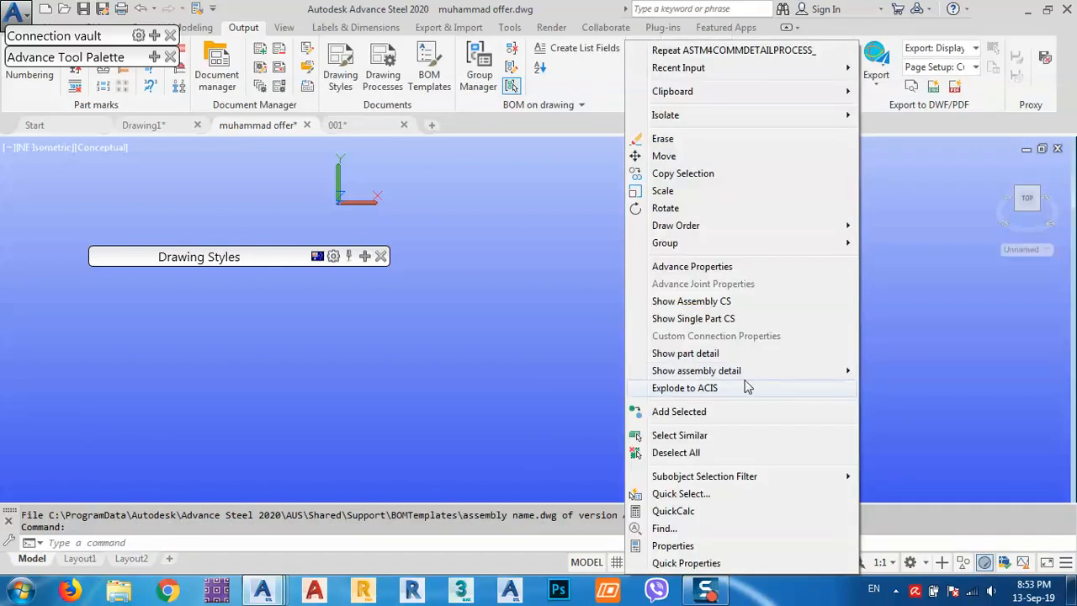
pyautogui.click(891, 391)
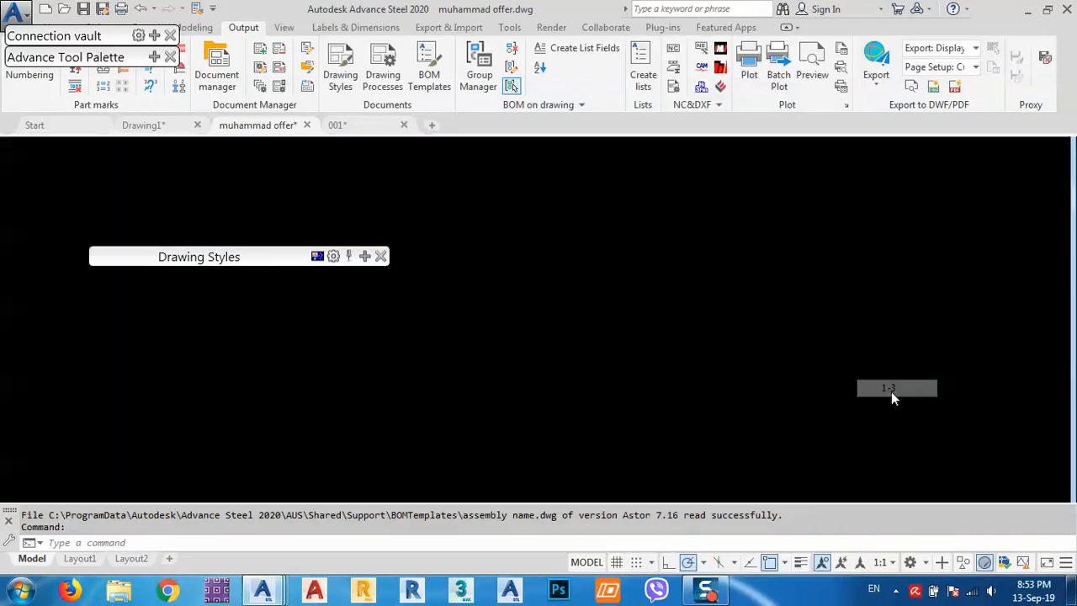
# Step: Examine drawing 1-3, checking the column views, end sections, parts table, and the single-part details below the sheet
pyautogui.scroll(-5, 564, 311)
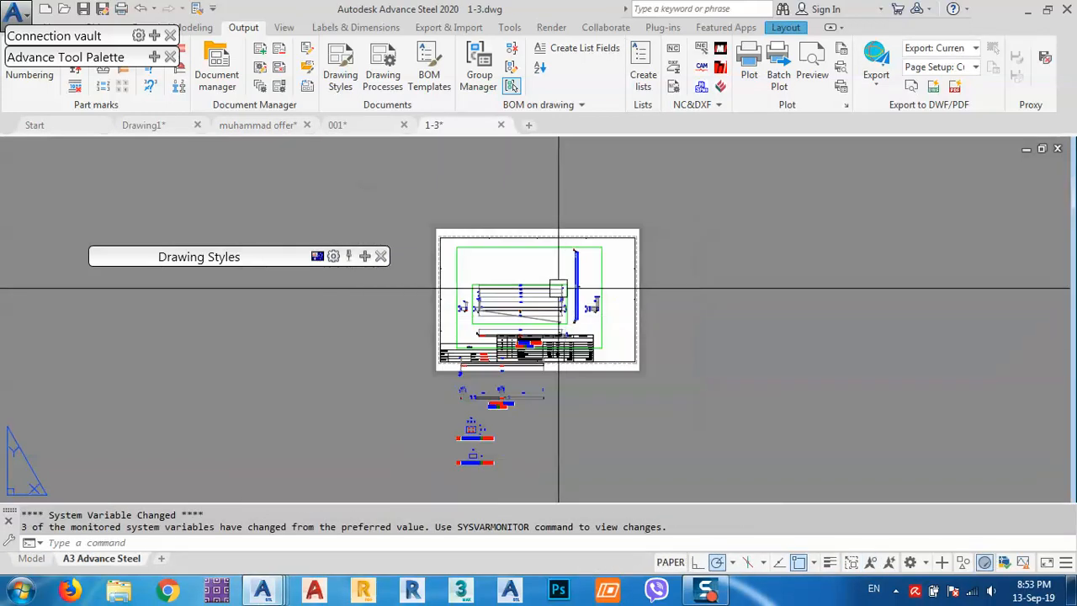
pyautogui.scroll(4, 560, 354)
pyautogui.scroll(3, 573, 260)
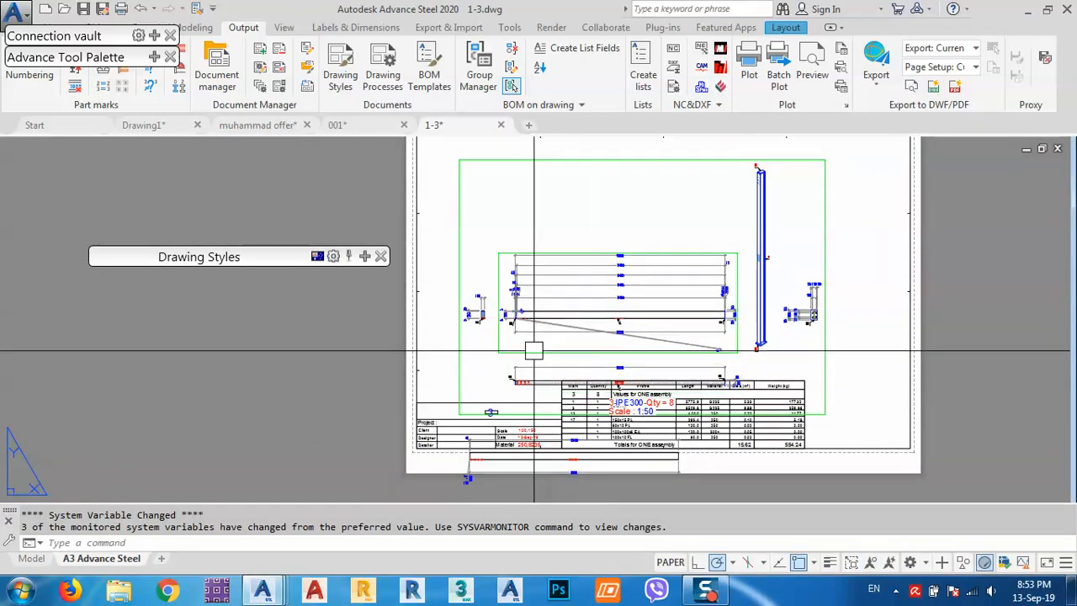
pyautogui.scroll(5, 547, 359)
pyautogui.scroll(-2, 521, 394)
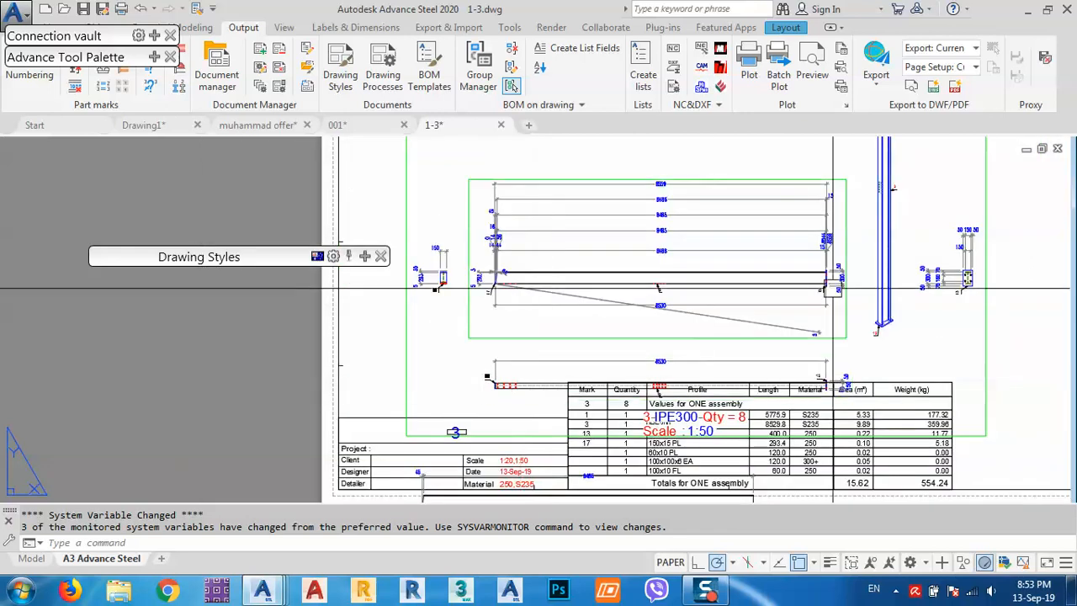
pyautogui.moveTo(837, 285); pyautogui.dragTo(789, 378, button='middle')
pyautogui.moveTo(957, 378); pyautogui.dragTo(974, 317, button='middle')
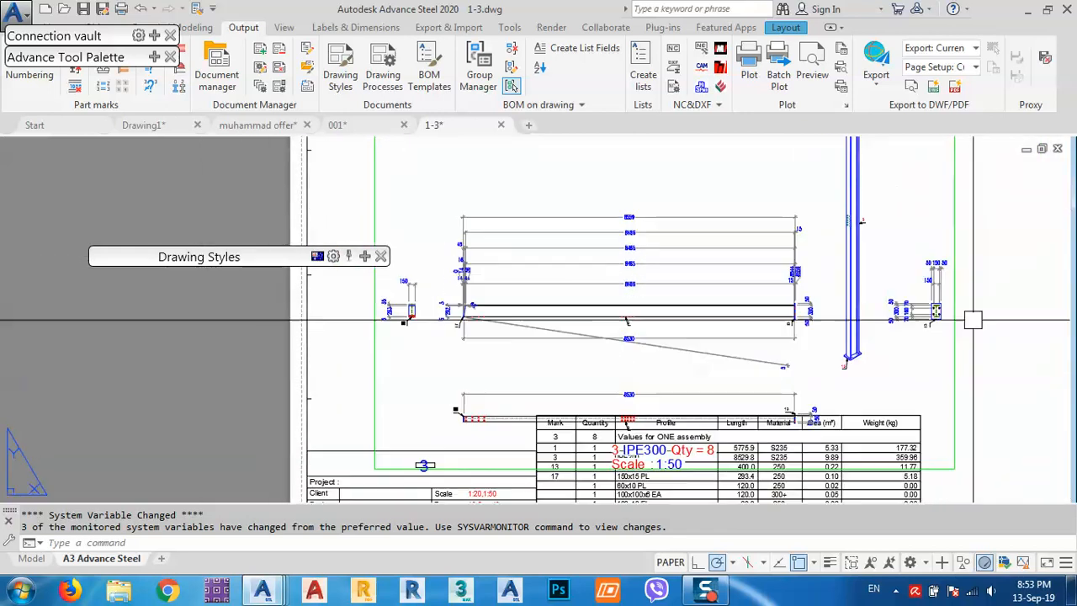
pyautogui.moveTo(411, 330); pyautogui.dragTo(551, 332, button='middle')
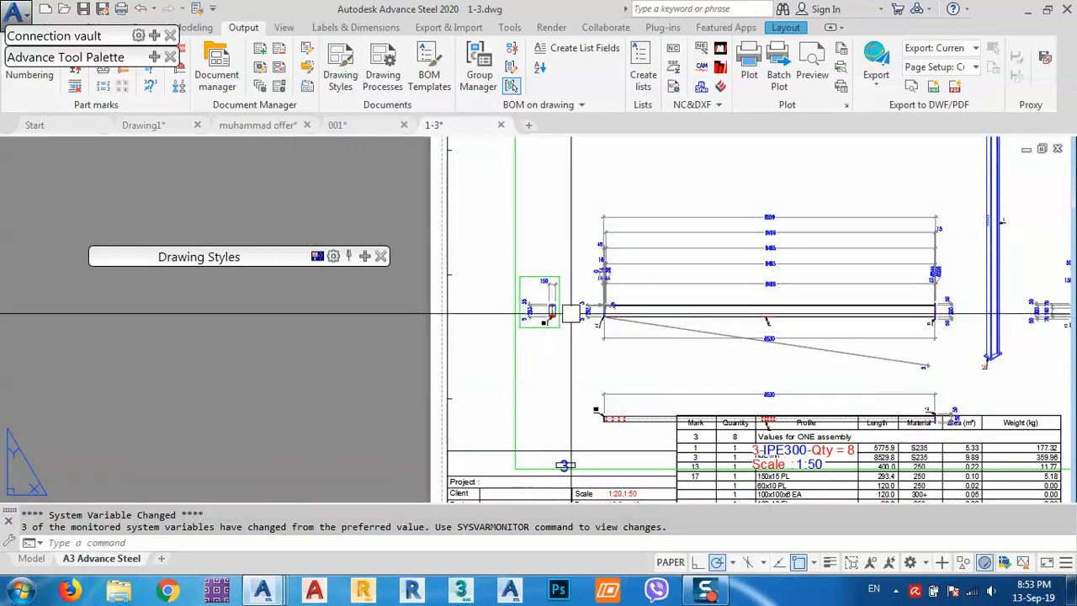
pyautogui.moveTo(590, 366); pyautogui.dragTo(579, 162, button='middle')
pyautogui.moveTo(585, 397); pyautogui.dragTo(573, 197, button='middle')
pyautogui.moveTo(550, 395); pyautogui.dragTo(551, 271, button='middle')
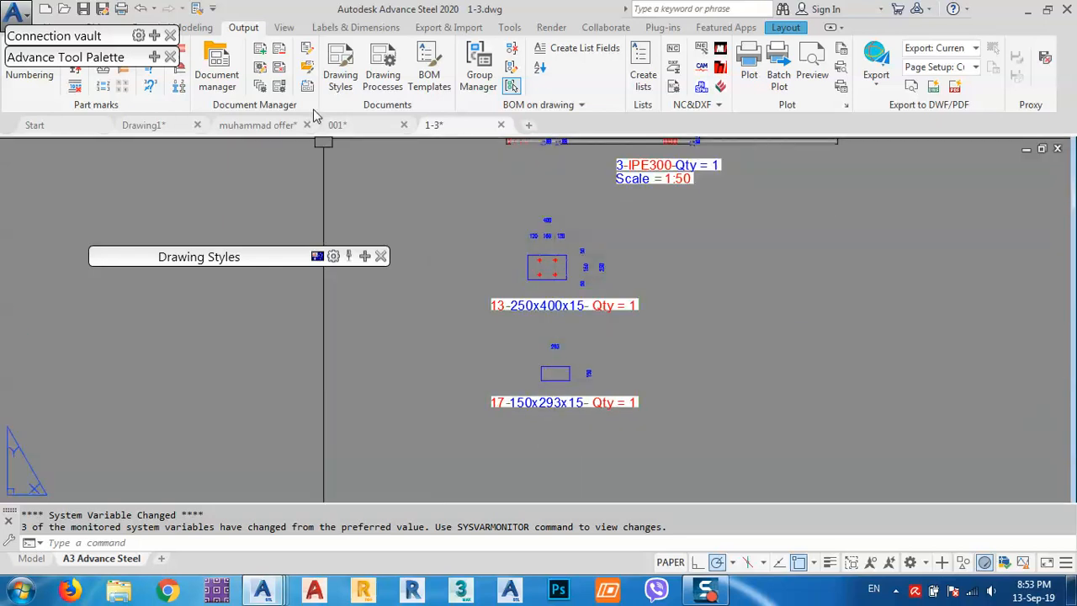
# Step: Compare with the column detail on drawing 001 and return to drawing 1-3
pyautogui.click(350, 126)
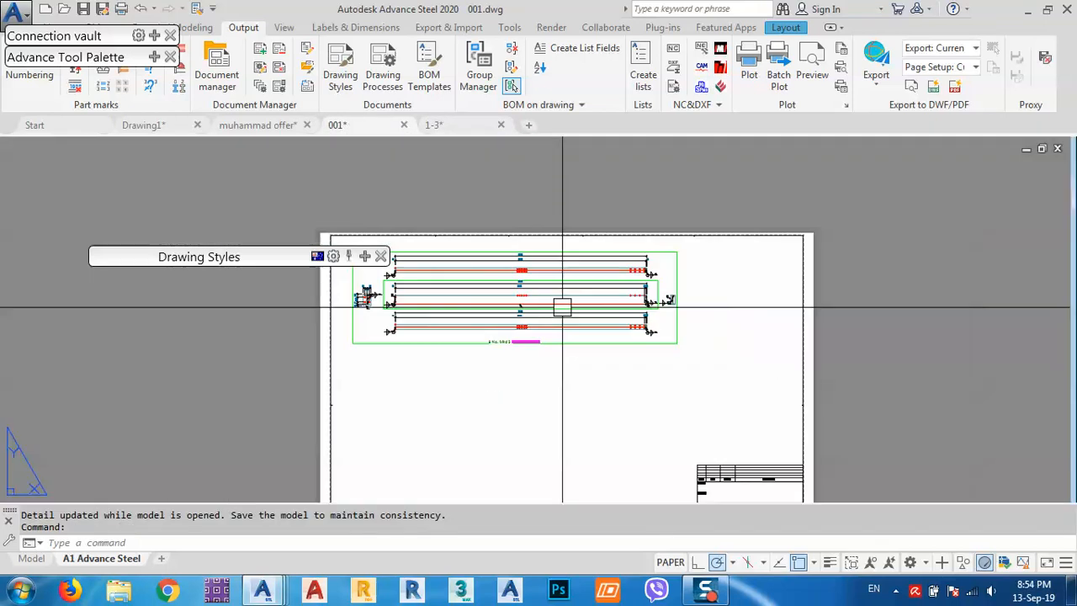
pyautogui.scroll(4, 547, 308)
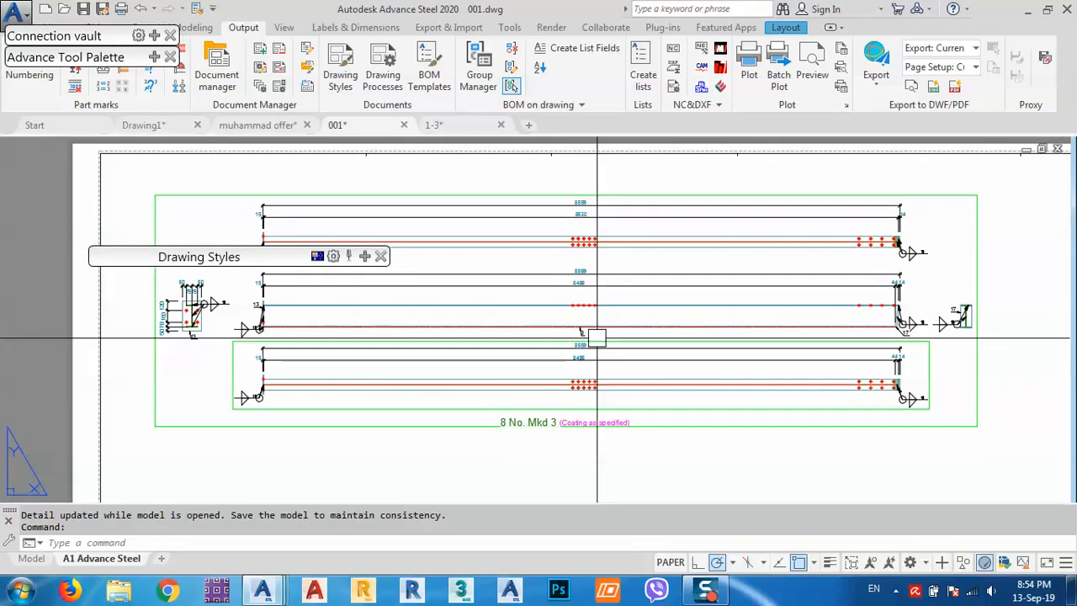
pyautogui.click(432, 125)
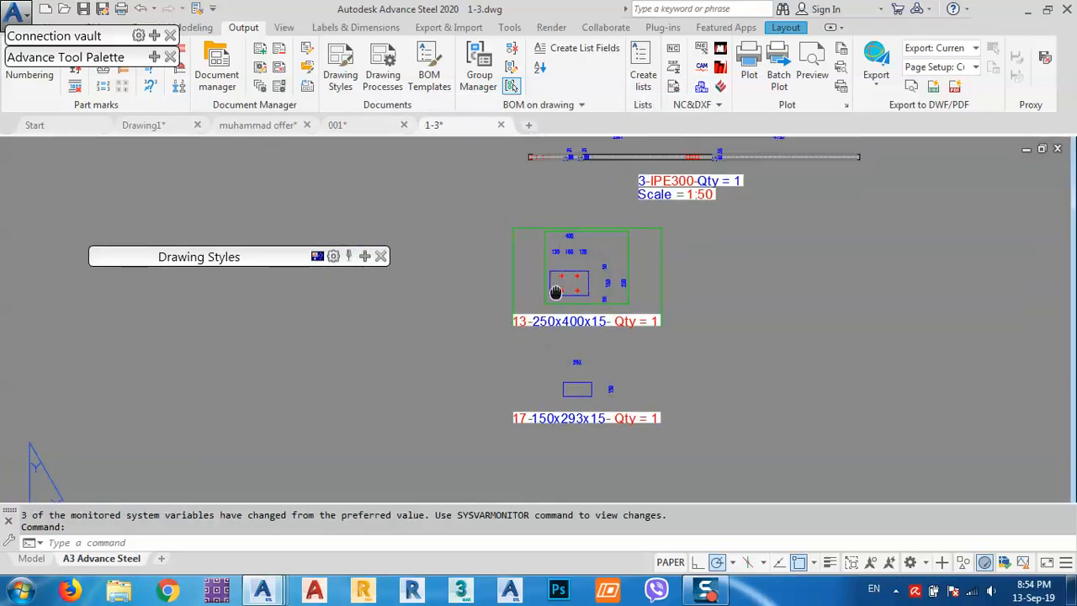
# Step: Move the main column assembly detail on drawing 1-3 towards the sheet's right edge
pyautogui.scroll(-2, 525, 373)
pyautogui.moveTo(559, 265)
pyautogui.mouseDown(button='middle')
pyautogui.moveTo(565, 327)
pyautogui.moveTo(539, 262)
pyautogui.mouseUp(button='middle')
pyautogui.scroll(2, 573, 319)
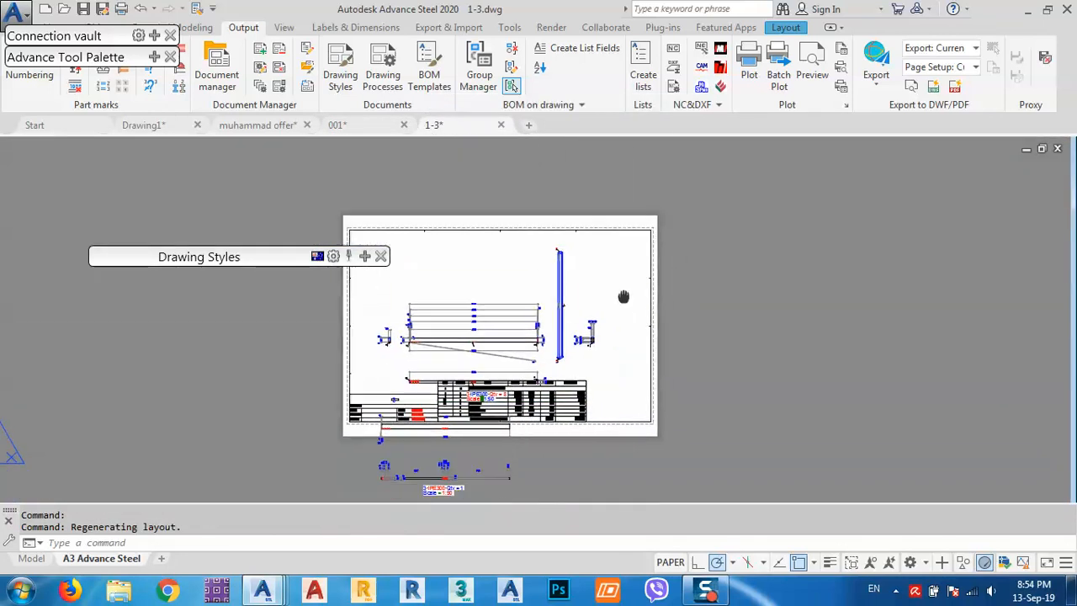
pyautogui.write('m')
pyautogui.press('Return')
pyautogui.click(705, 268)
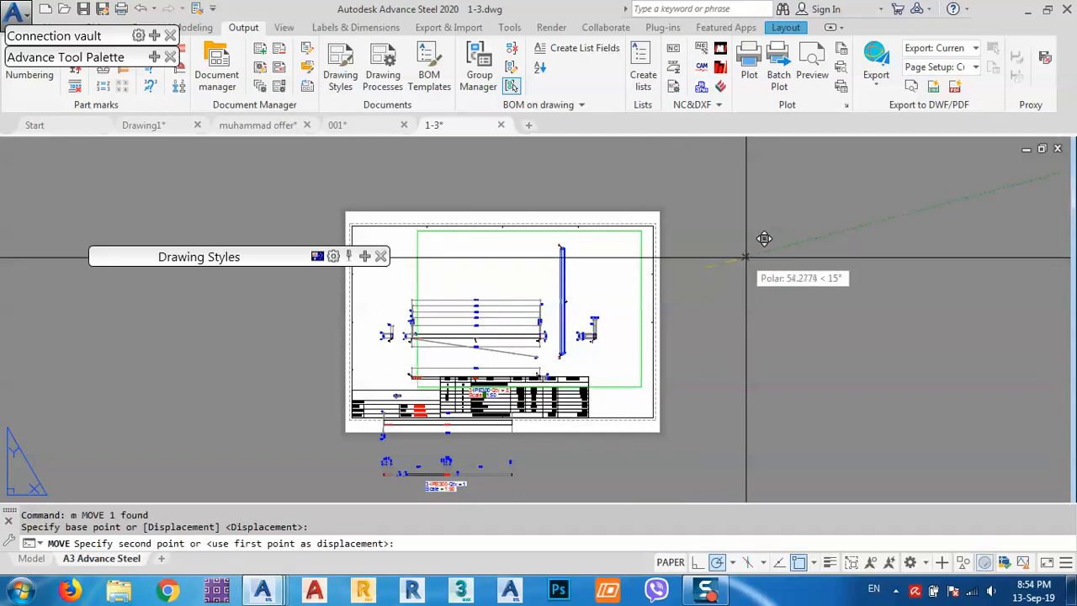
pyautogui.click(749, 256)
# Step: Move the IPE300 single-part detail from below the sheet into the sheet's upper-left corner
pyautogui.moveTo(509, 459); pyautogui.dragTo(711, 387, button='middle')
pyautogui.click(707, 414)
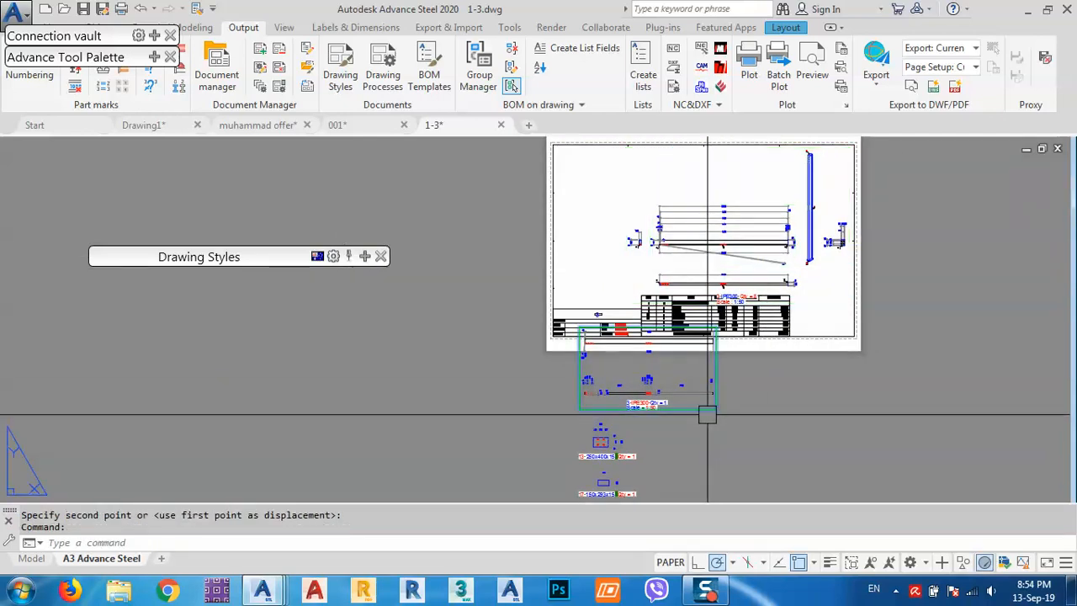
pyautogui.write('m')
pyautogui.press('Return')
pyautogui.click(894, 433)
pyautogui.moveTo(937, 279); pyautogui.dragTo(885, 335, button='middle')
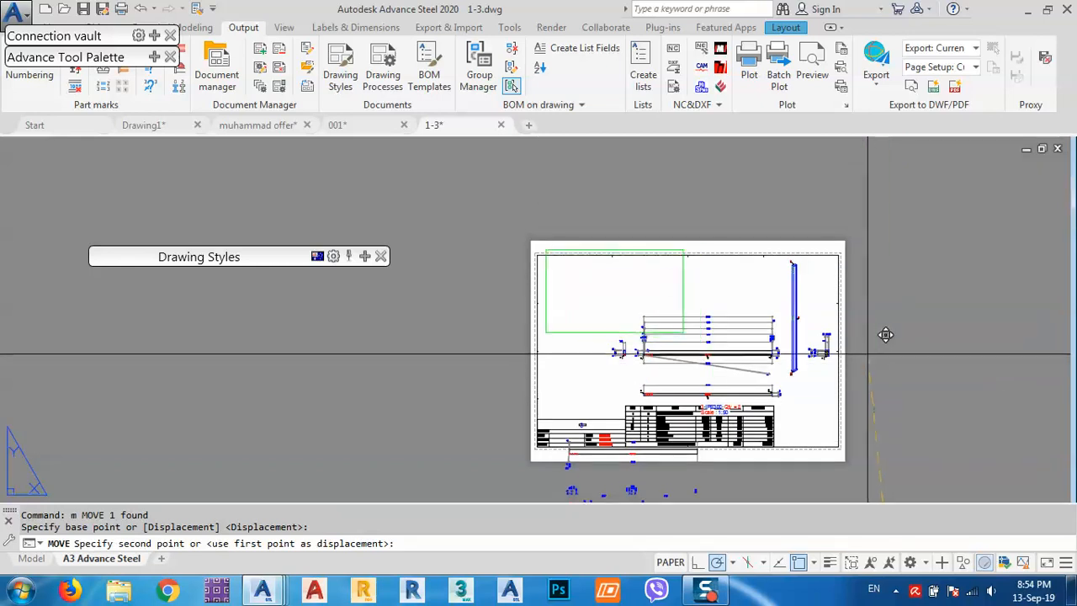
pyautogui.click(882, 336)
# Step: Move the assembly detail's isometric view right, against the right edge of the sheet
pyautogui.moveTo(745, 364); pyautogui.dragTo(729, 335, button='middle')
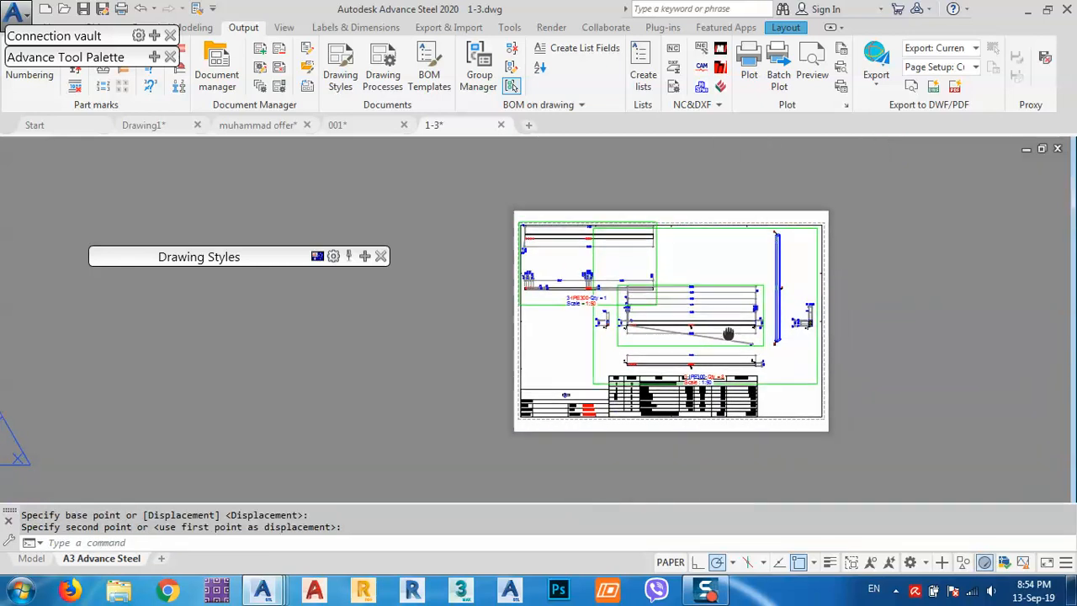
pyautogui.scroll(5, 722, 320)
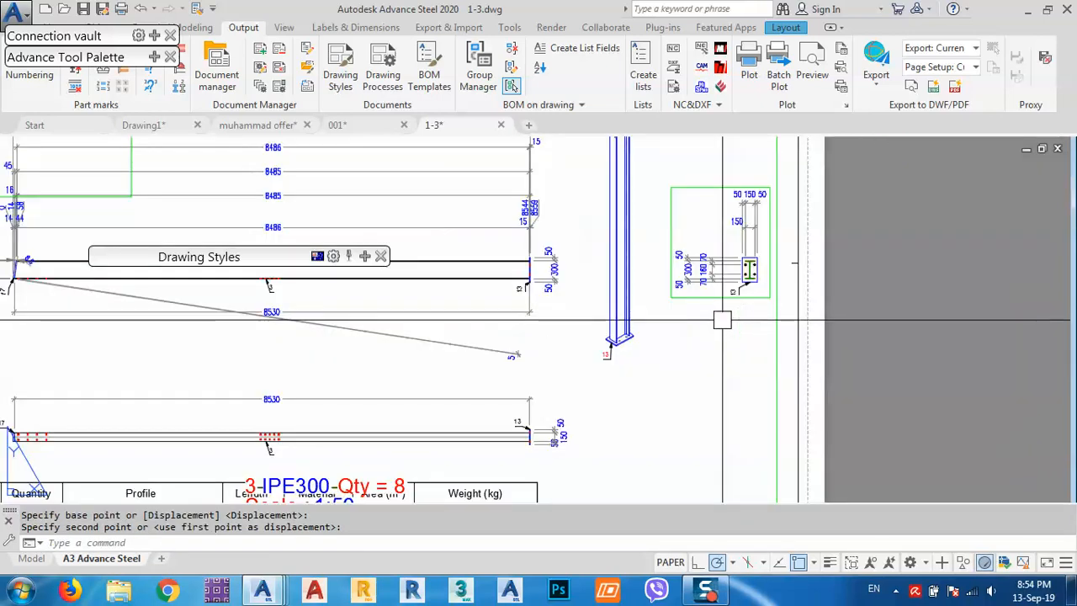
pyautogui.moveTo(711, 445); pyautogui.dragTo(598, 347, button='middle')
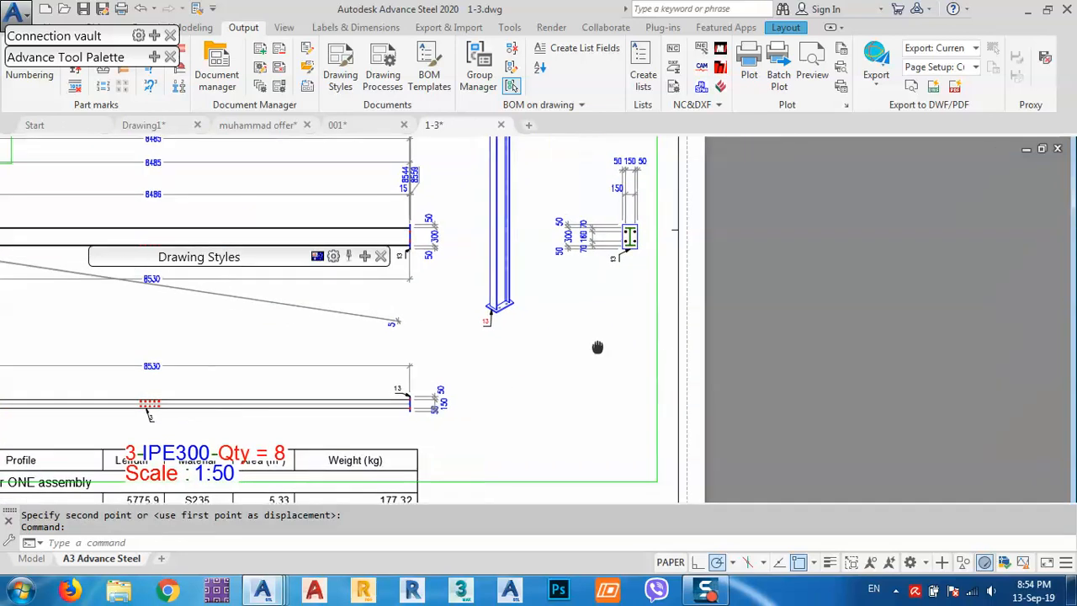
pyautogui.scroll(-5, 598, 347)
pyautogui.write('m')
pyautogui.press('Return')
pyautogui.click(721, 332)
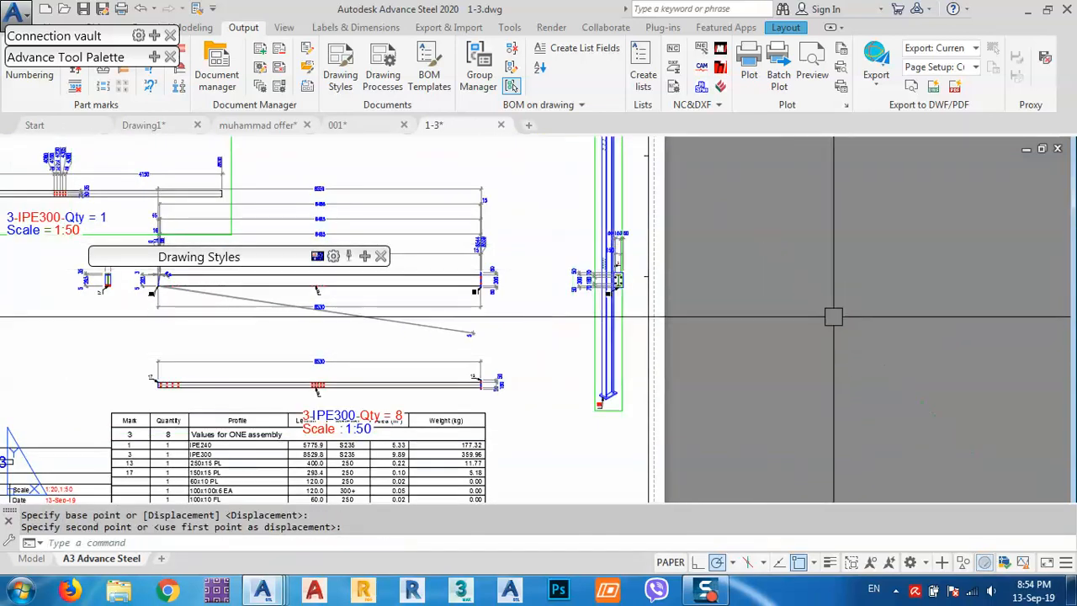
# Step: Move the assembly detail's front view horizontally to the right, closer to the isometric view
pyautogui.click(620, 233)
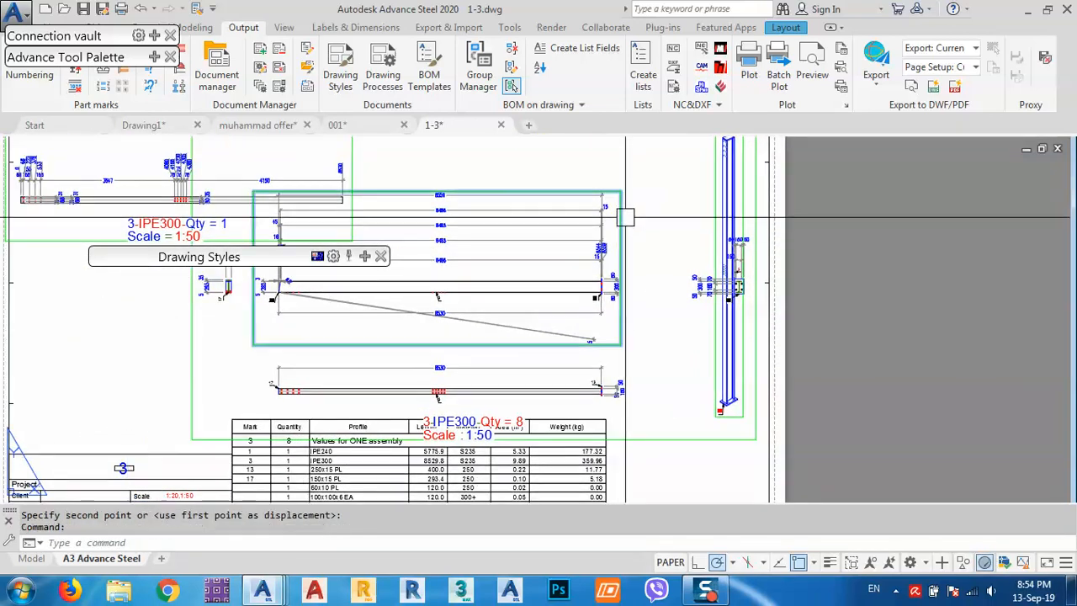
pyautogui.write('m')
pyautogui.press('Return')
pyautogui.click(844, 284)
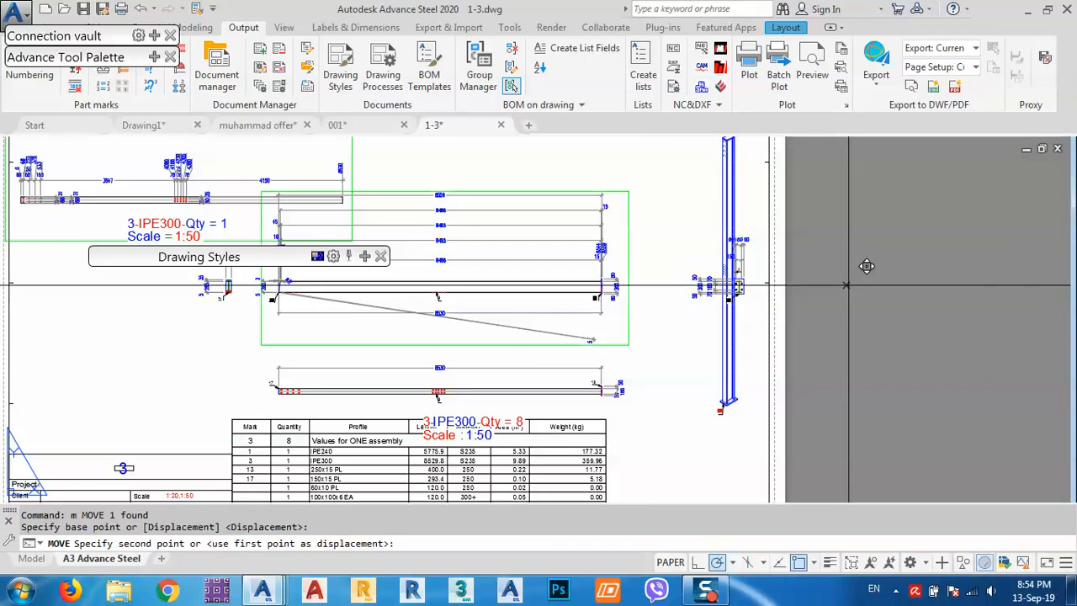
pyautogui.click(898, 285)
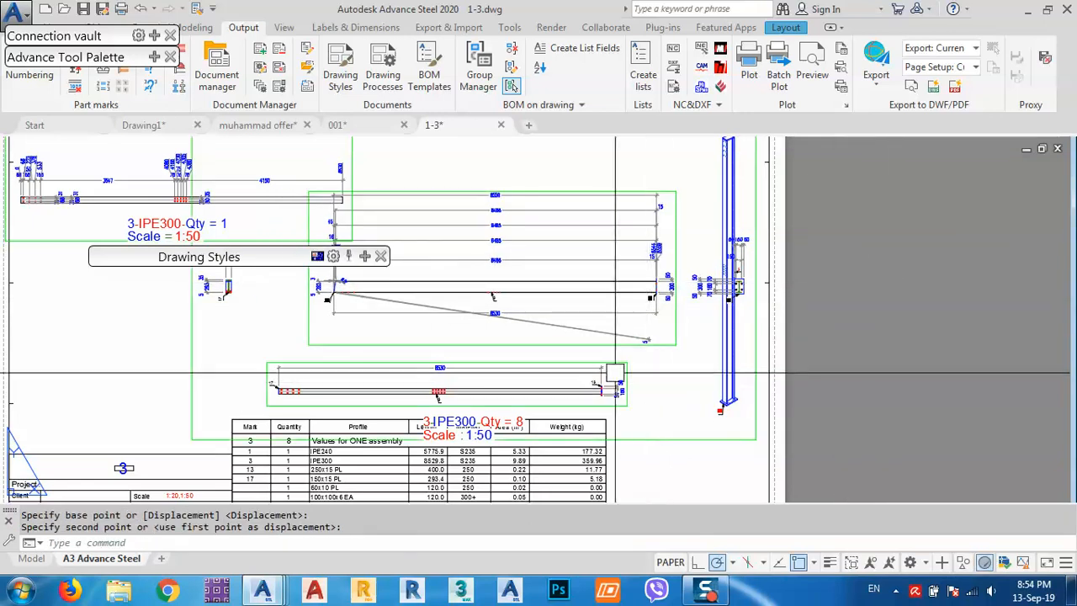
pyautogui.press('Escape')
# Step: Move the assembly detail's lower view horizontally to the right so it sits beneath the front view
pyautogui.scroll(2, 611, 364)
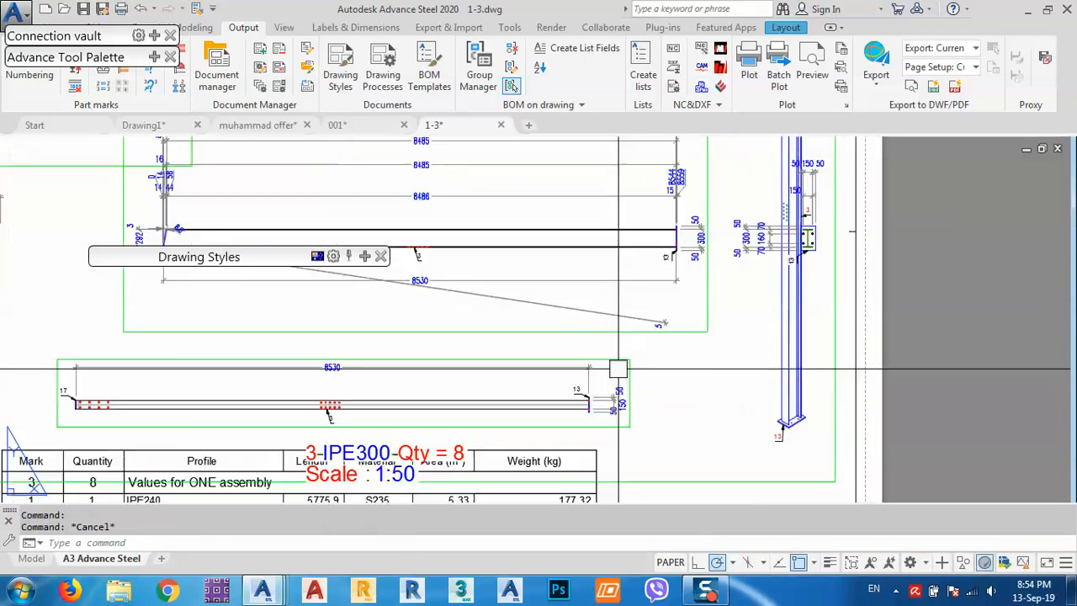
pyautogui.scroll(-2, 615, 360)
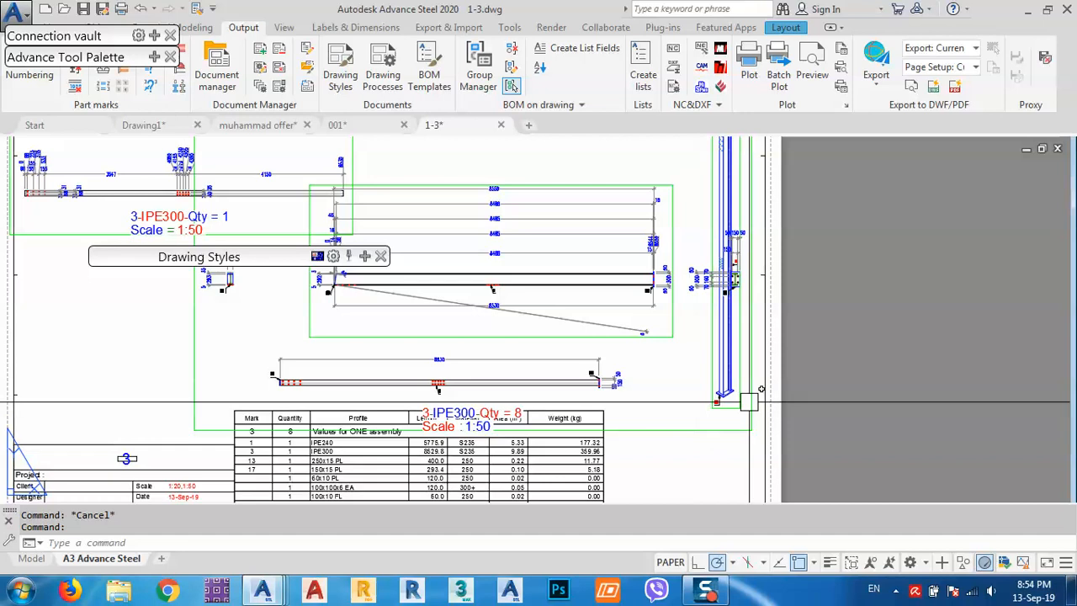
pyautogui.write('m')
pyautogui.press('Return')
pyautogui.click(832, 374)
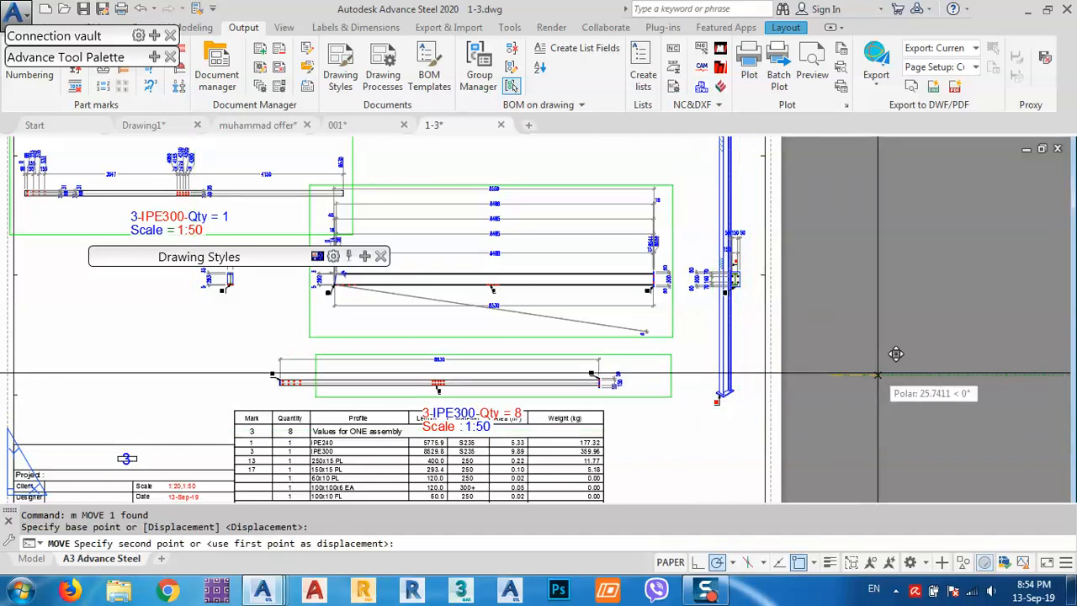
pyautogui.click(879, 374)
# Step: Move the lower view of the IPE300 single-part detail up, closer to the view above it
pyautogui.moveTo(620, 367); pyautogui.dragTo(828, 401, button='middle')
pyautogui.moveTo(660, 313); pyautogui.dragTo(701, 407, button='middle')
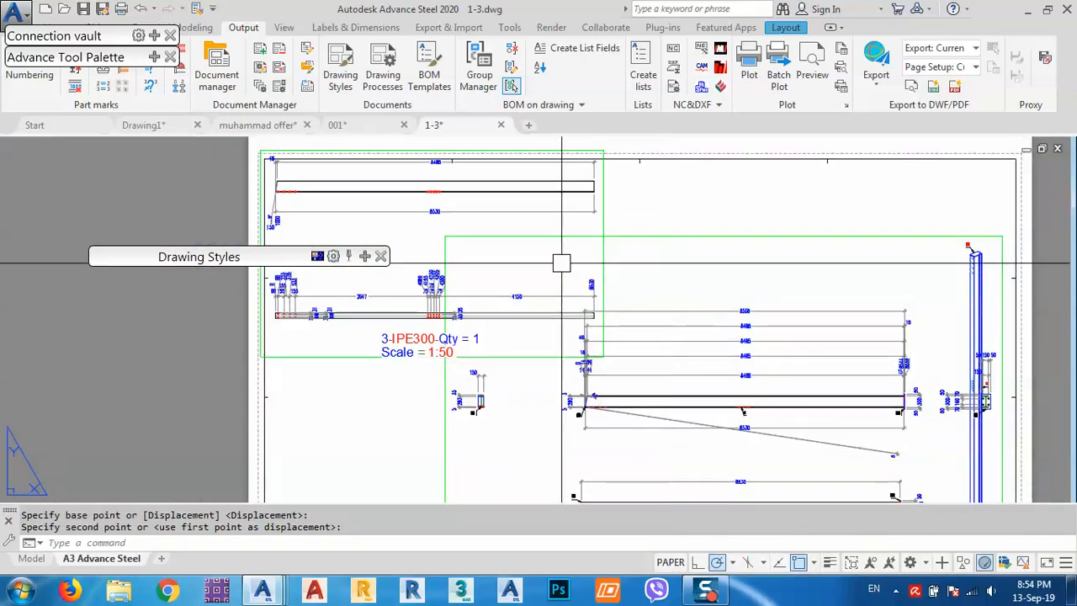
pyautogui.moveTo(561, 264); pyautogui.dragTo(684, 291, button='middle')
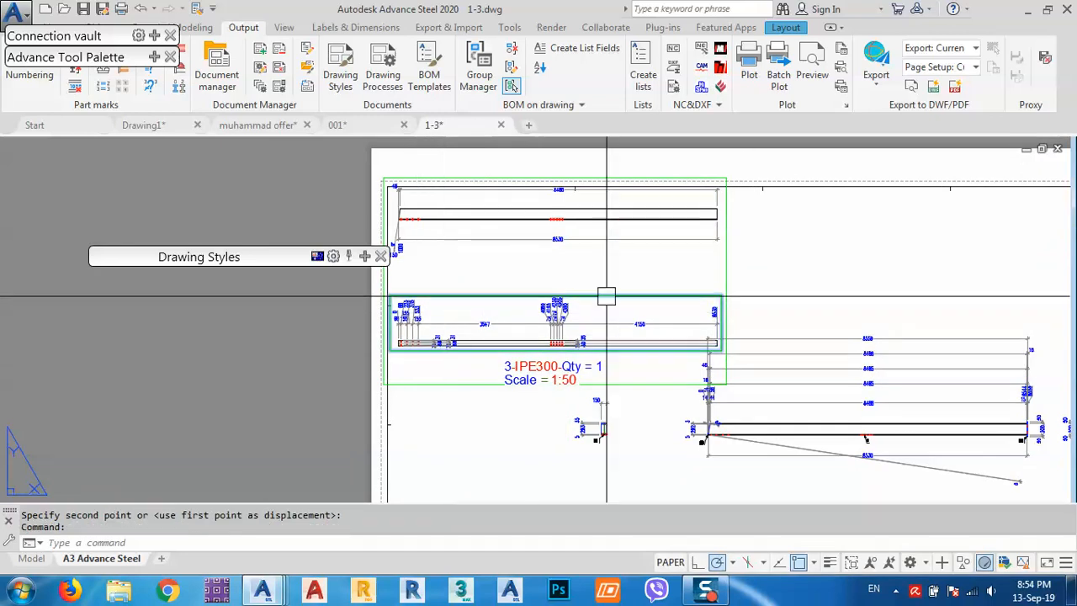
pyautogui.moveTo(606, 296); pyautogui.dragTo(583, 338, button='middle')
pyautogui.click(746, 344)
pyautogui.write('m')
pyautogui.press('Return')
pyautogui.click(747, 330)
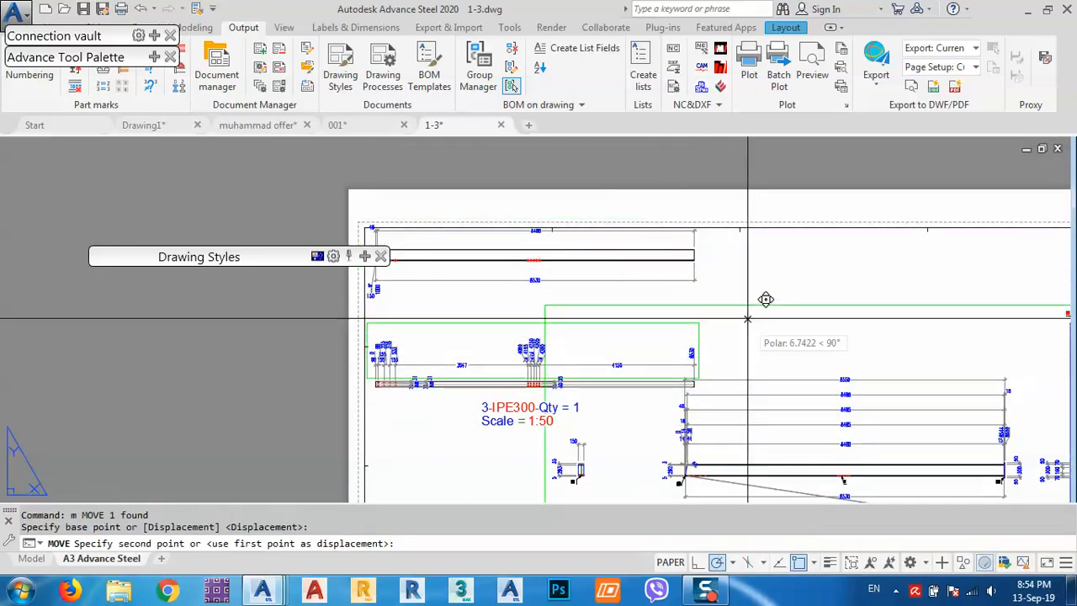
pyautogui.click(564, 236)
# Step: Move the IPE300 single-part detail's title and scale text up, closer beneath its lower view
pyautogui.click(485, 408)
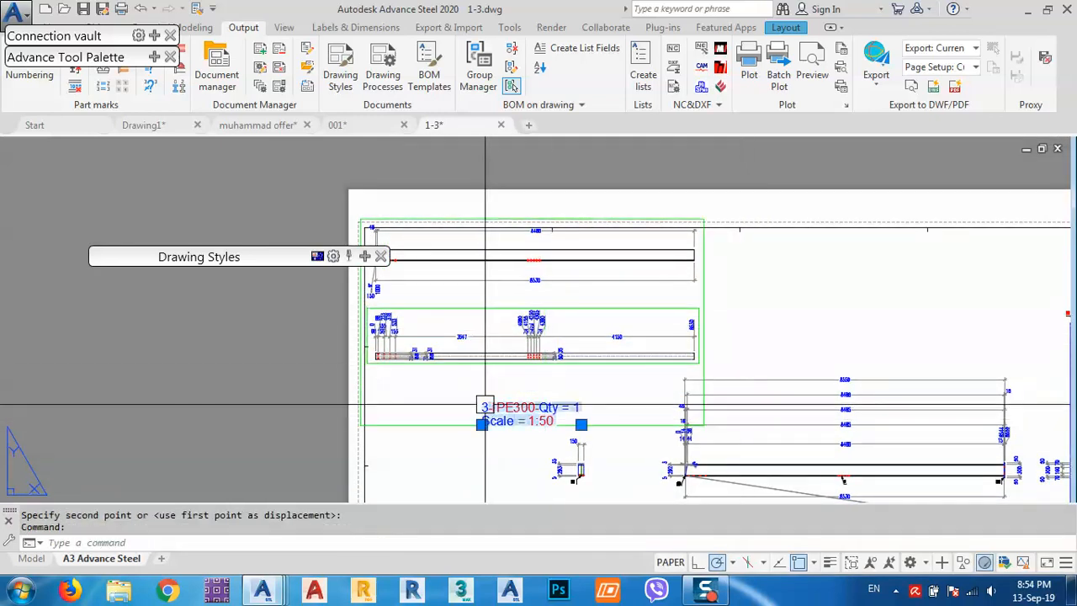
pyautogui.moveTo(486, 454); pyautogui.dragTo(520, 409, button='middle')
pyautogui.write('m')
pyautogui.press('Return')
pyautogui.click(515, 428)
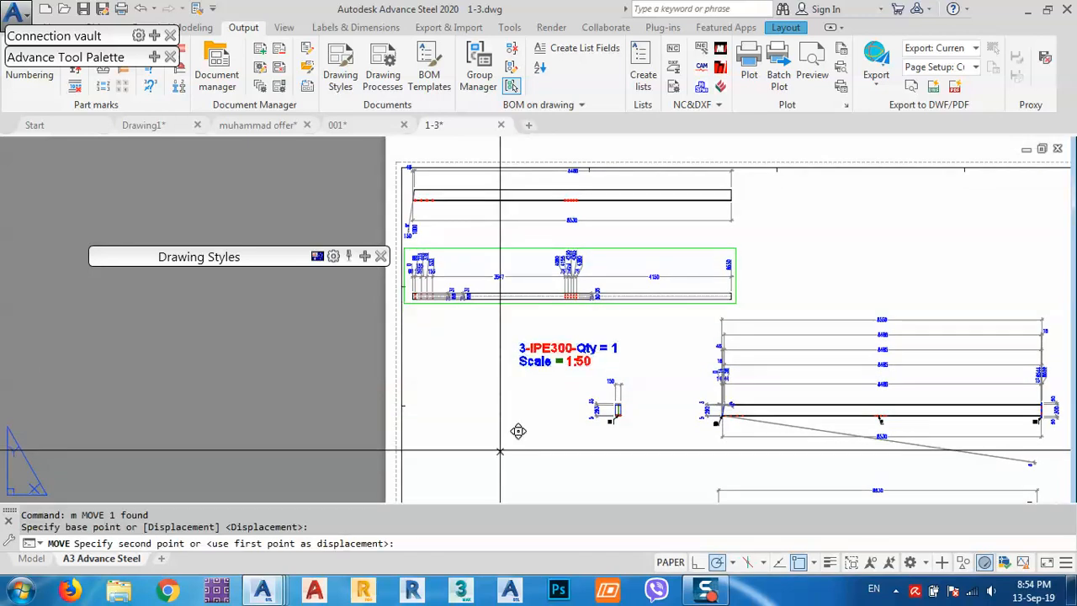
pyautogui.click(500, 433)
# Step: Move the assembly detail's left end section view to the right, next to the front view
pyautogui.scroll(3, 505, 353)
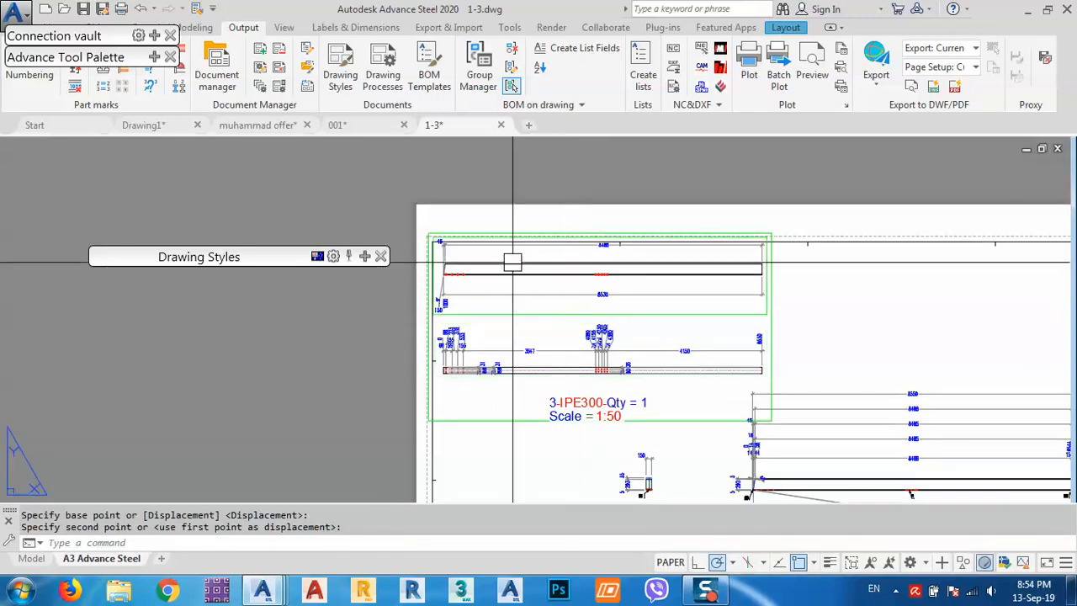
pyautogui.scroll(-5, 501, 283)
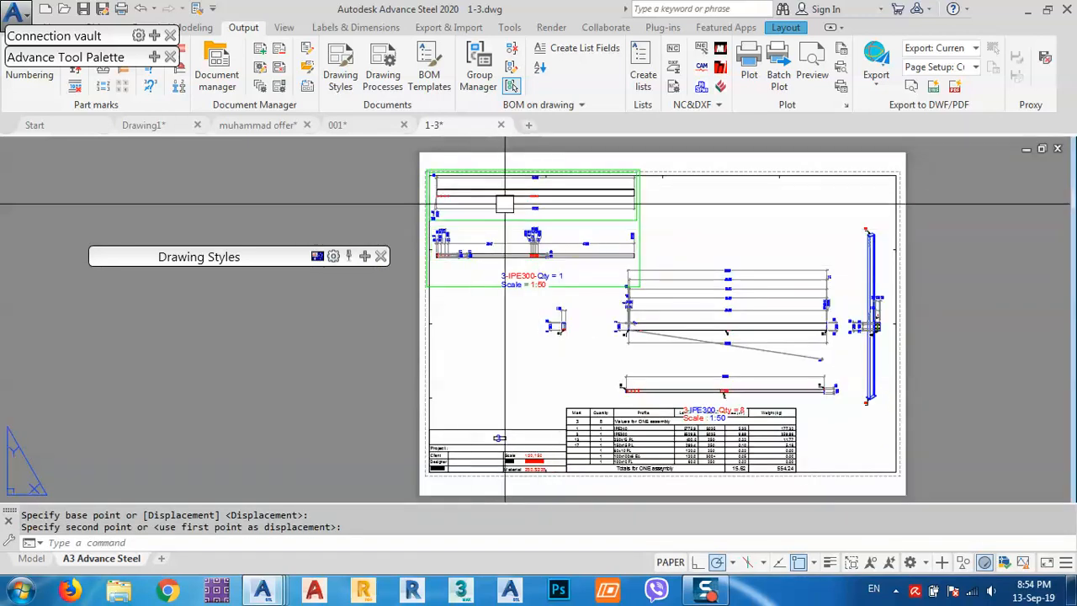
pyautogui.scroll(3, 488, 231)
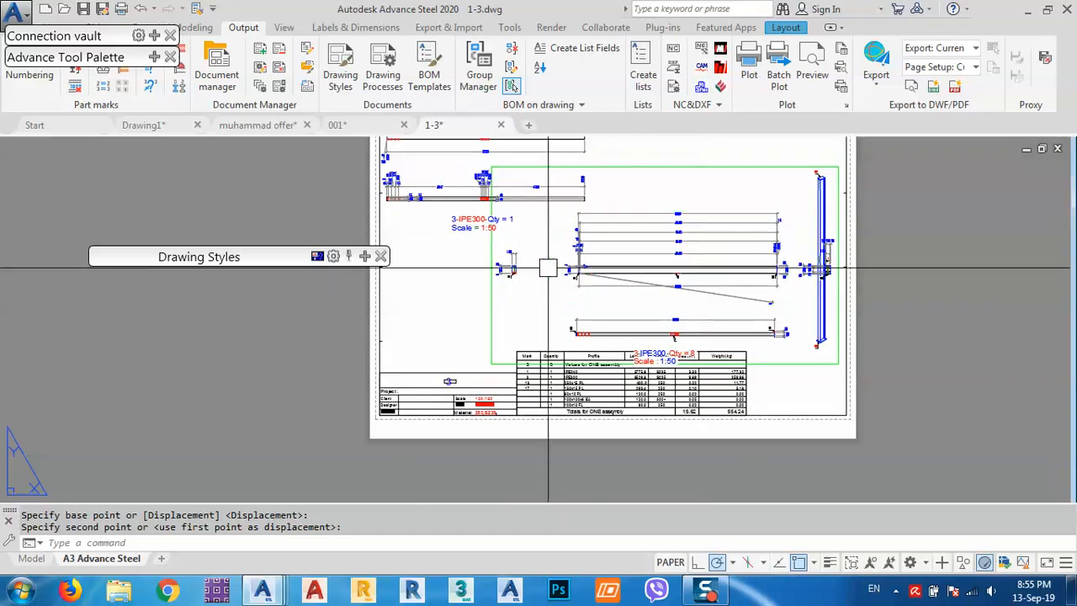
pyautogui.scroll(6, 503, 272)
pyautogui.click(551, 339)
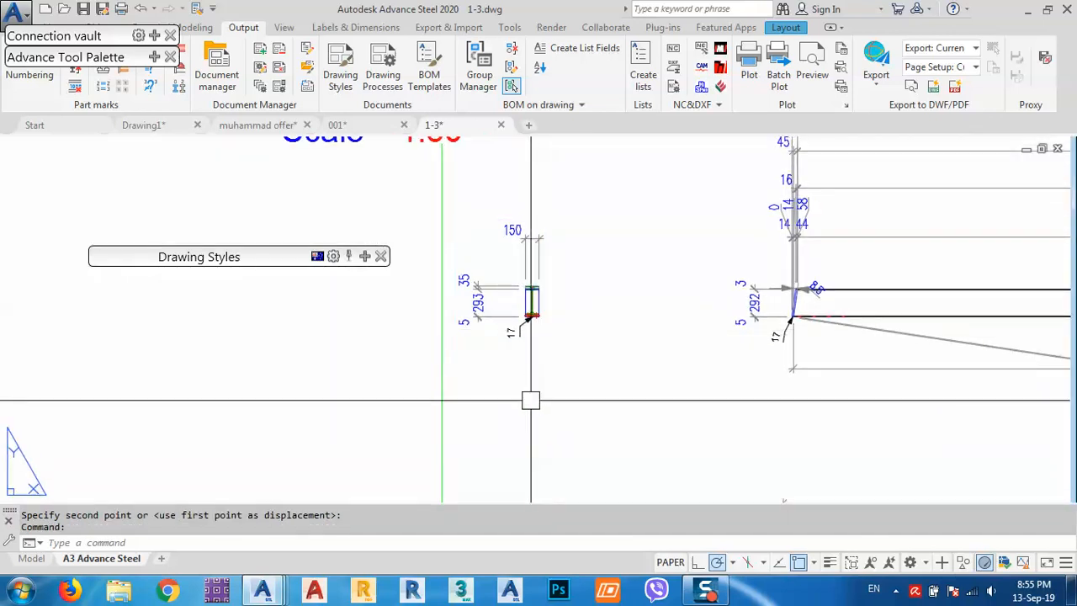
pyautogui.write('m')
pyautogui.press('Return')
pyautogui.click(501, 427)
pyautogui.click(674, 404)
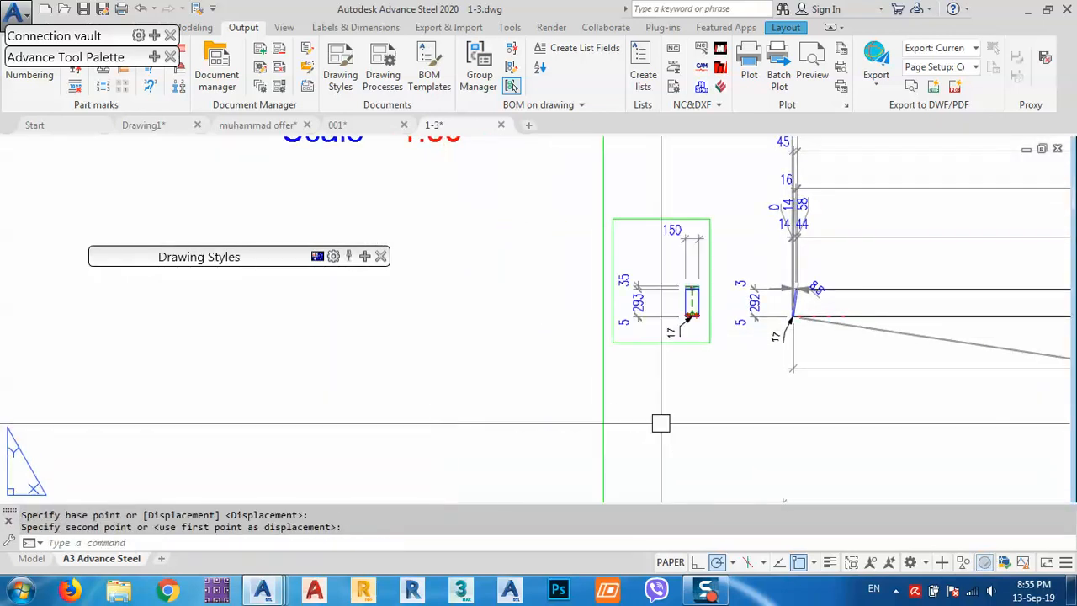
# Step: Move the 250x400x15 and 150x293x15 plate details from below the sheet up into the space beneath the IPE300 single-part detail
pyautogui.scroll(-5, 706, 177)
pyautogui.moveTo(633, 383); pyautogui.dragTo(624, 359, button='middle')
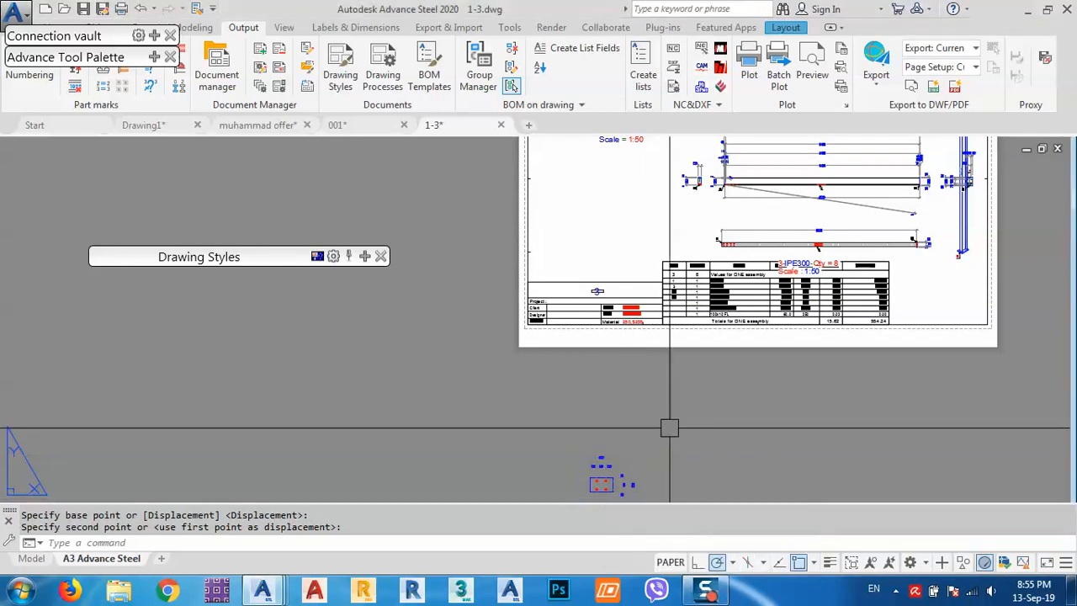
pyautogui.moveTo(669, 427); pyautogui.dragTo(707, 381, button='middle')
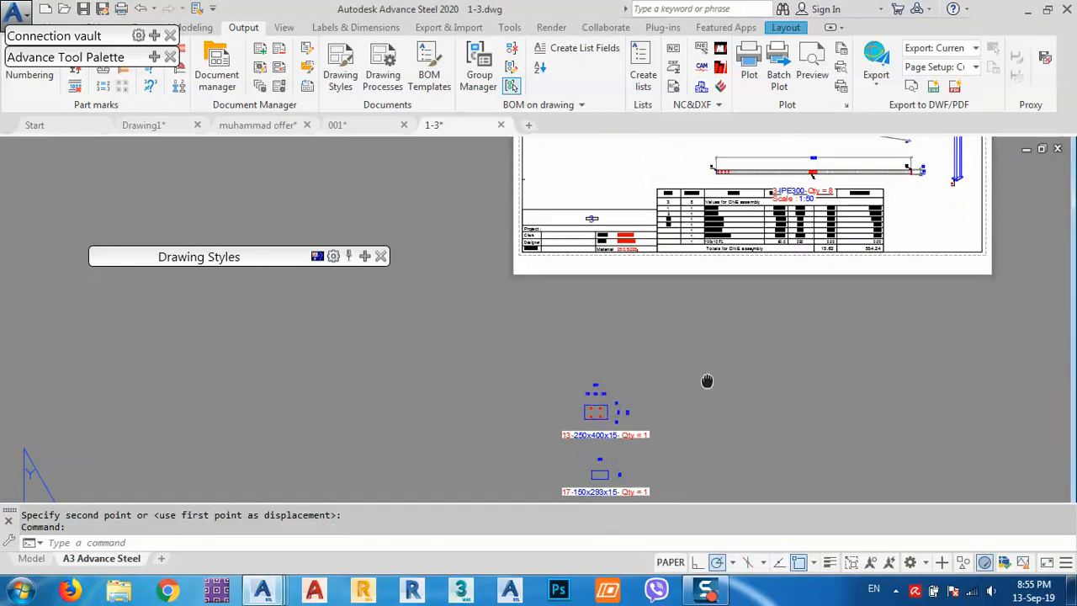
pyautogui.scroll(-3, 719, 412)
pyautogui.click(723, 335)
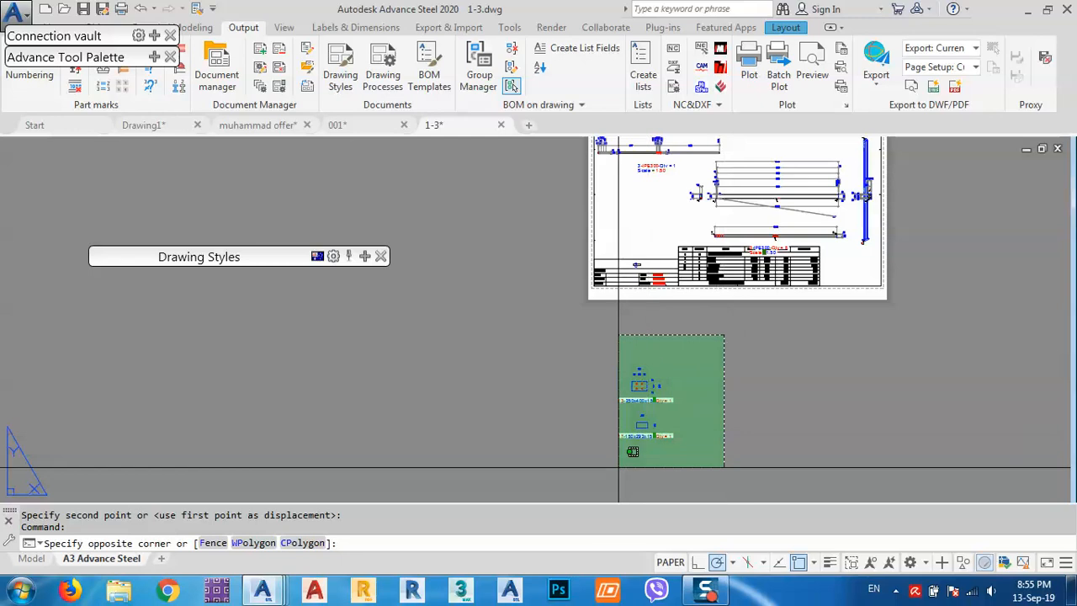
pyautogui.click(619, 467)
pyautogui.write('m')
pyautogui.press('Return')
pyautogui.click(545, 450)
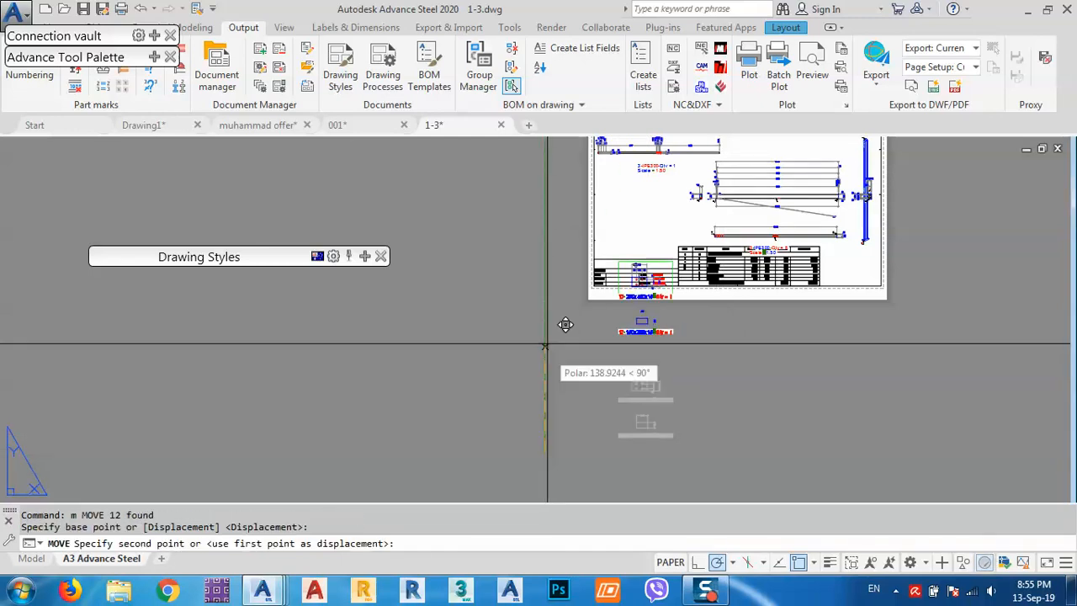
pyautogui.click(528, 258)
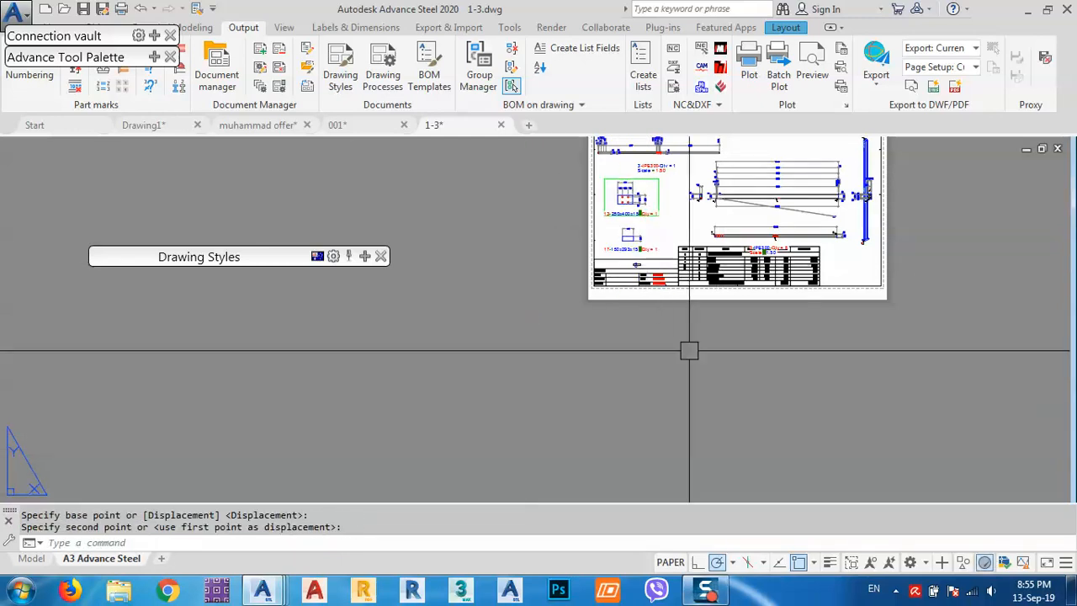
pyautogui.scroll(-2, 689, 350)
pyautogui.scroll(2, 645, 236)
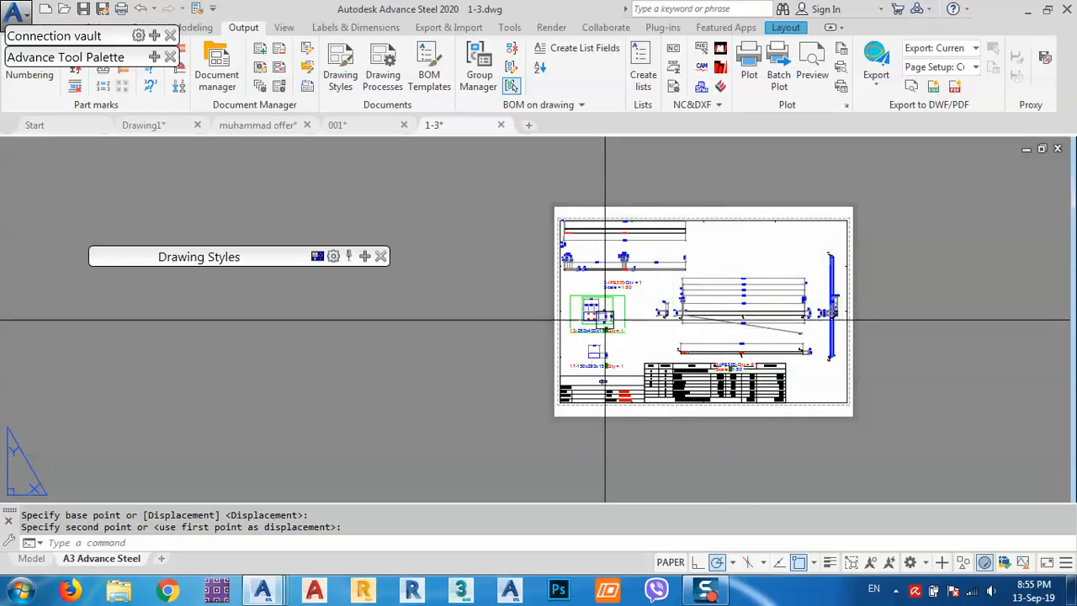
# Step: In the IPE300 single-part detail's lower view, remove the duplicate 31-88-31 hole dimension and move the remaining one beyond the beam's left end
pyautogui.scroll(3, 619, 248)
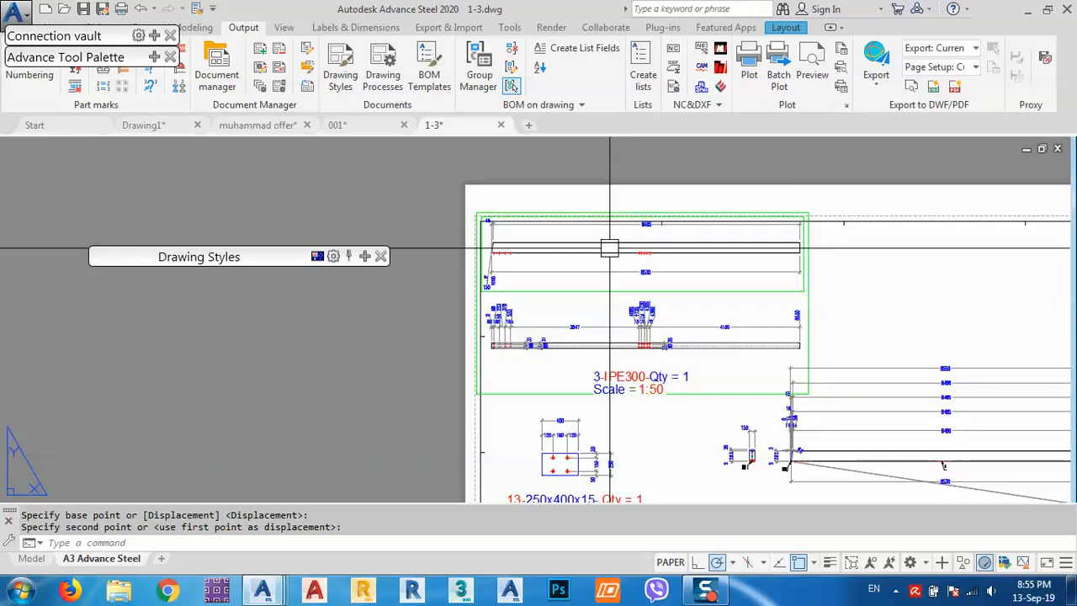
pyautogui.scroll(5, 516, 306)
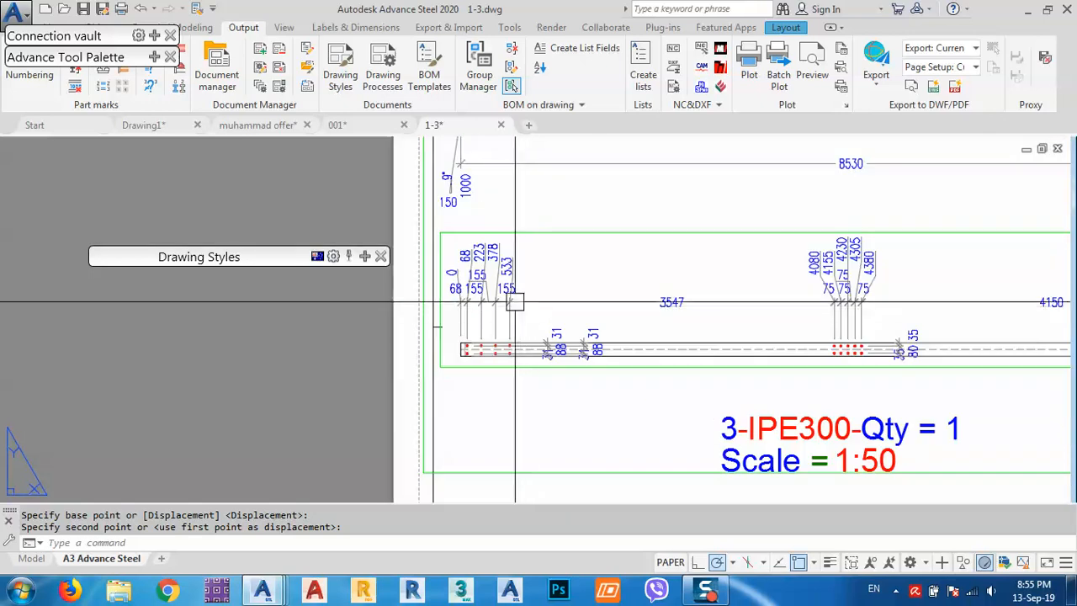
pyautogui.scroll(4, 517, 295)
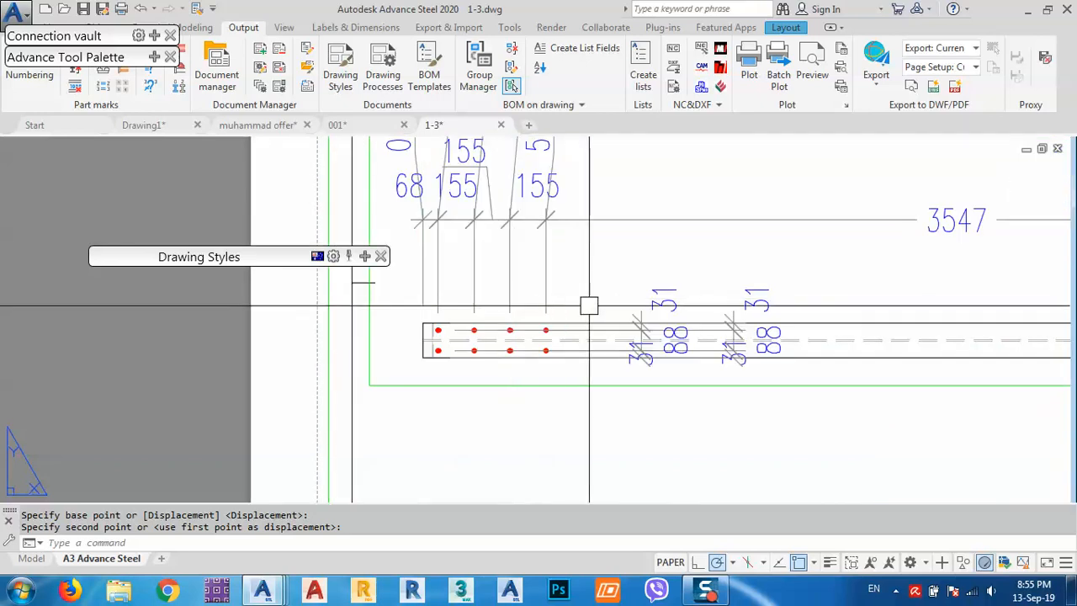
pyautogui.moveTo(573, 210); pyautogui.dragTo(613, 305, button='middle')
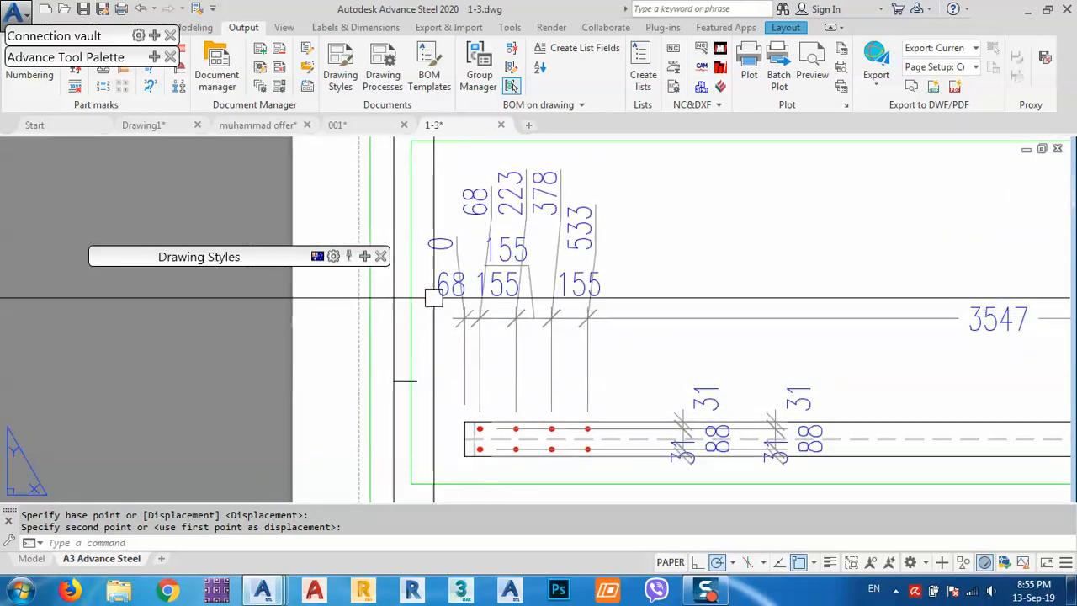
pyautogui.click(700, 596)
pyautogui.moveTo(589, 306); pyautogui.dragTo(554, 233, button='middle')
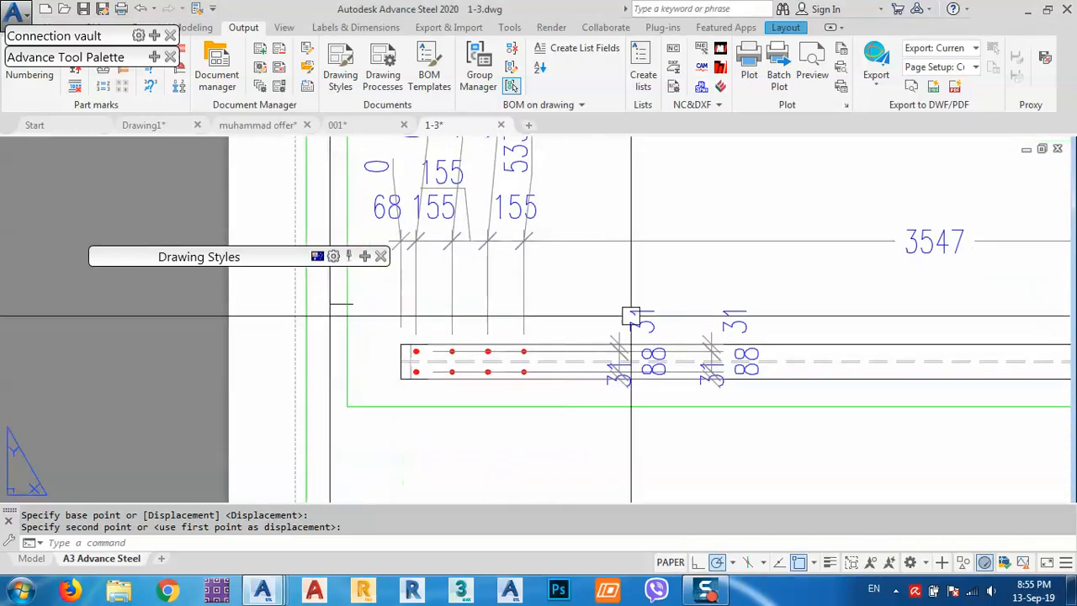
pyautogui.scroll(7, 711, 345)
pyautogui.click(703, 350)
pyautogui.scroll(-5, 696, 335)
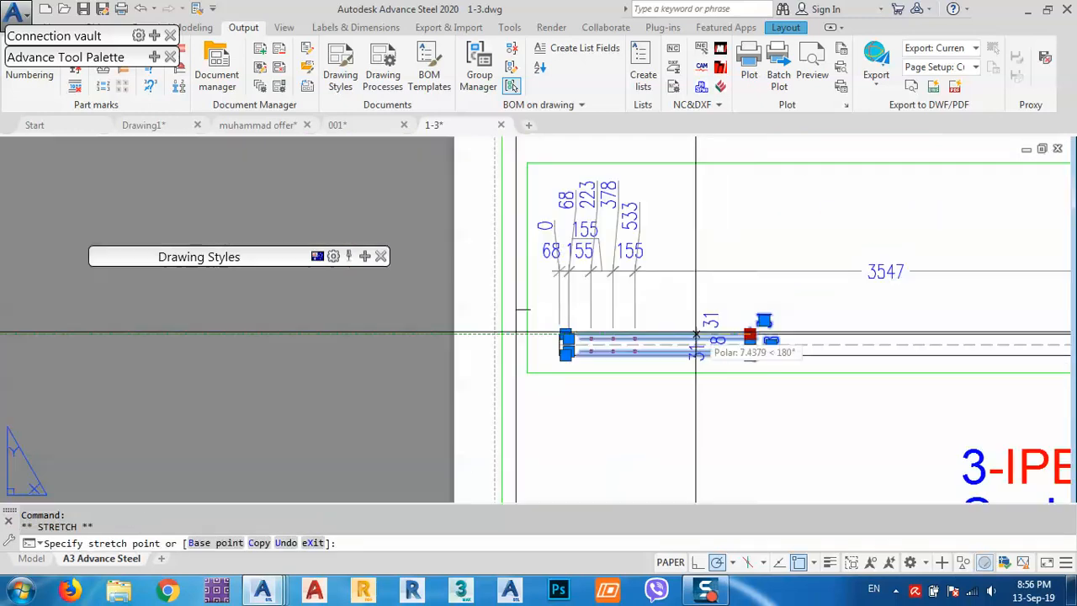
pyautogui.scroll(5, 503, 334)
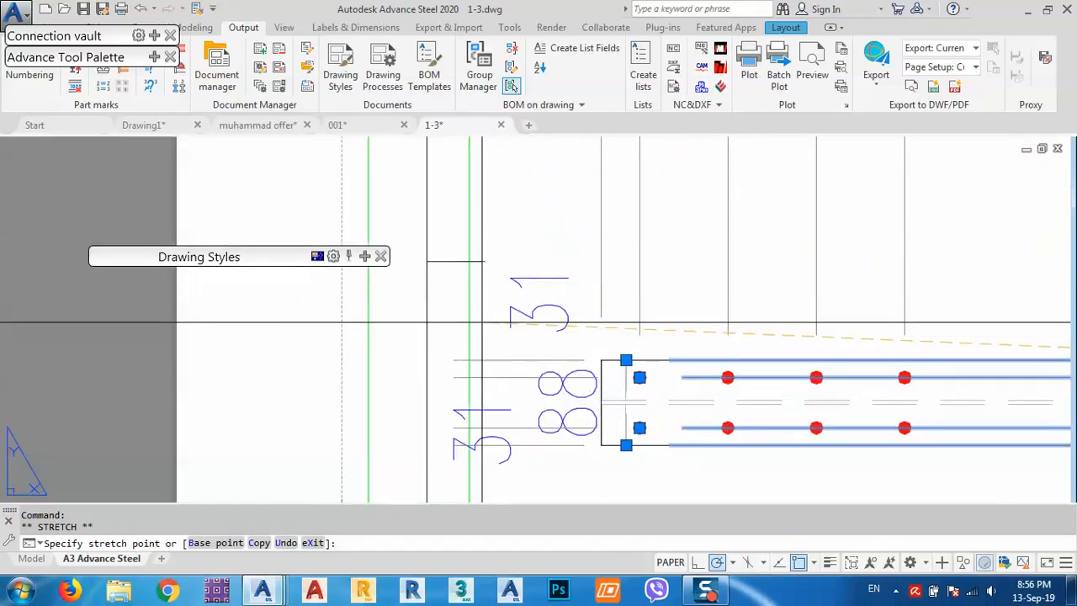
pyautogui.moveTo(893, 344)
pyautogui.mouseDown(button='middle')
pyautogui.moveTo(505, 261)
pyautogui.moveTo(950, 260)
pyautogui.mouseUp(button='middle')
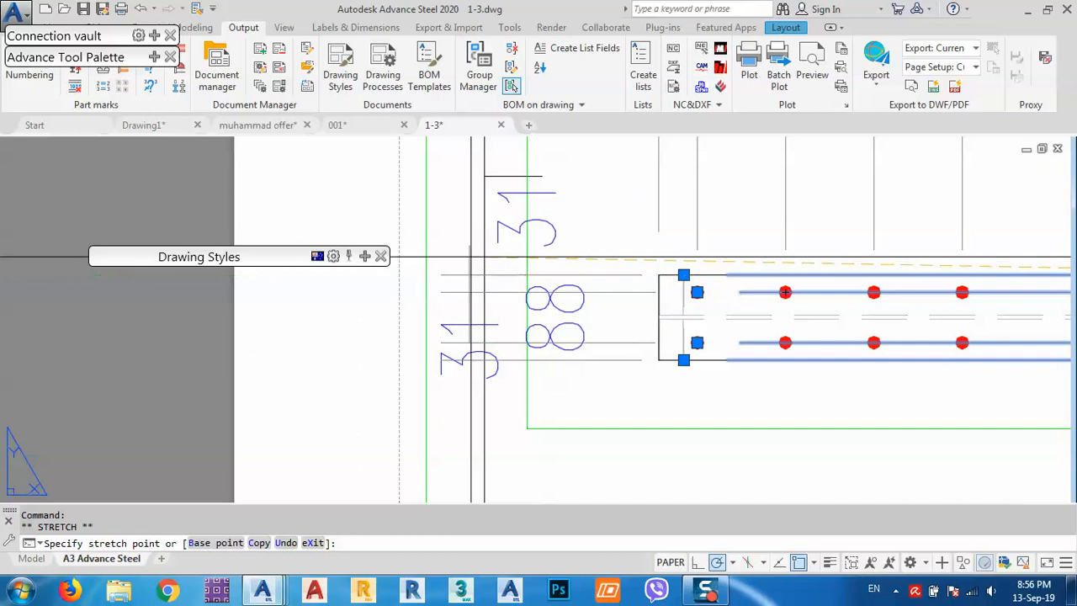
pyautogui.press('Escape')
pyautogui.moveTo(805, 415); pyautogui.dragTo(594, 342, button='middle')
pyautogui.scroll(-5, 553, 380)
pyautogui.scroll(5, 873, 327)
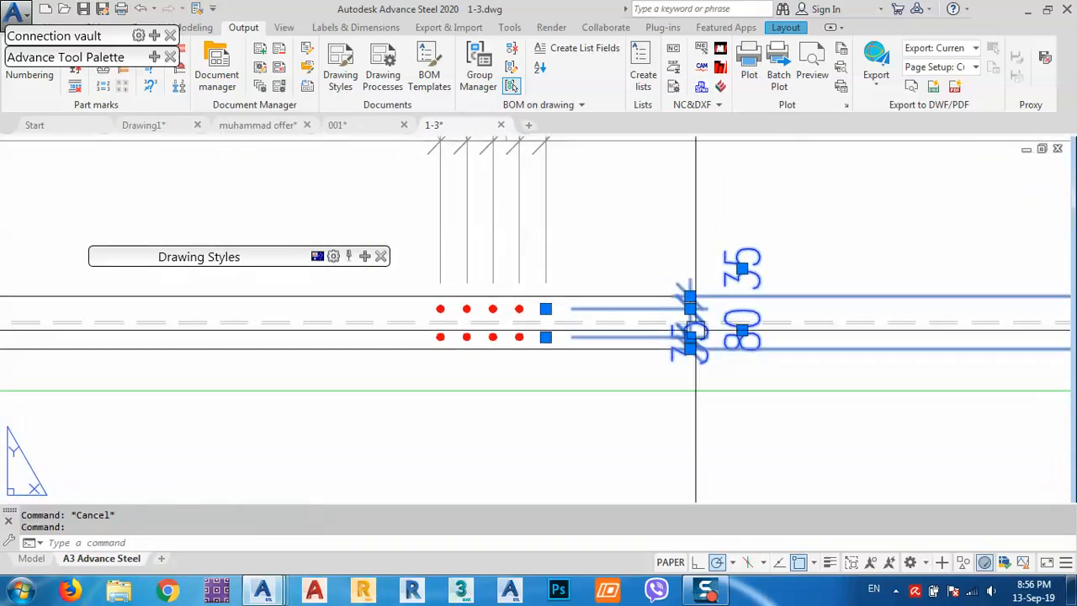
pyautogui.scroll(-2, 711, 370)
pyautogui.scroll(-5, 640, 265)
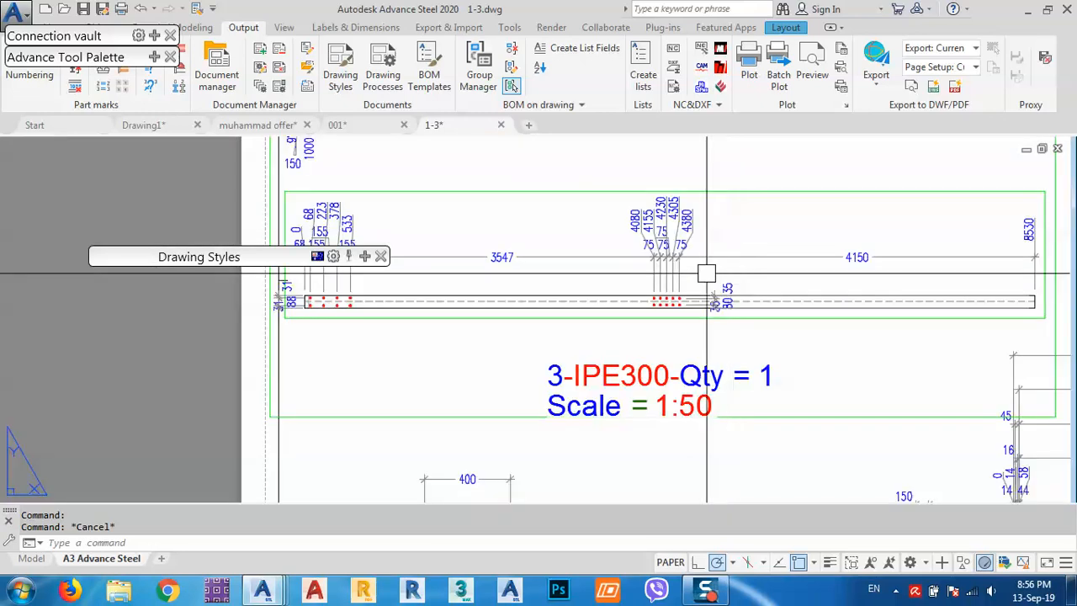
# Step: Move the 45/8485 dimension line above the IPE300 single-part detail's upper view down, closer to the beam
pyautogui.scroll(6, 654, 255)
pyautogui.moveTo(622, 196); pyautogui.dragTo(874, 257, button='middle')
pyautogui.click(595, 223)
pyautogui.scroll(6, 571, 367)
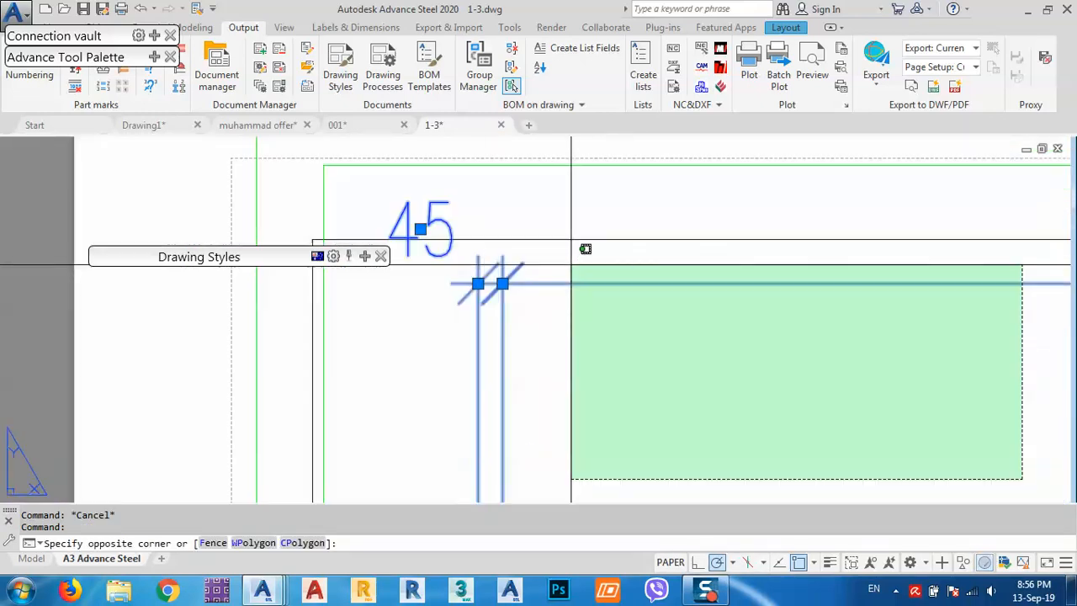
pyautogui.scroll(-4, 426, 290)
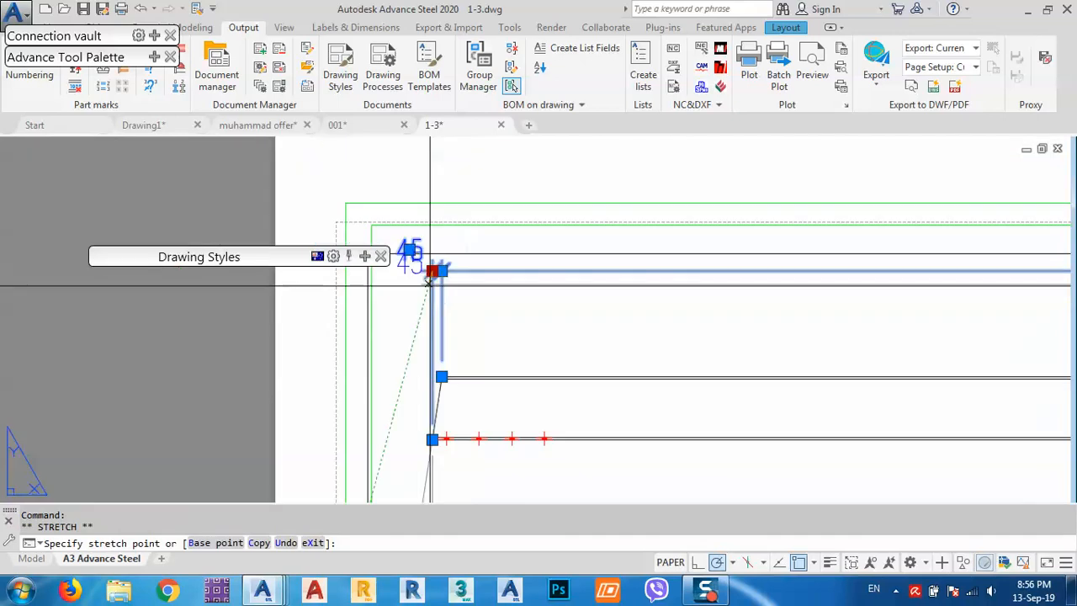
pyautogui.press('Escape')
pyautogui.scroll(-5, 505, 303)
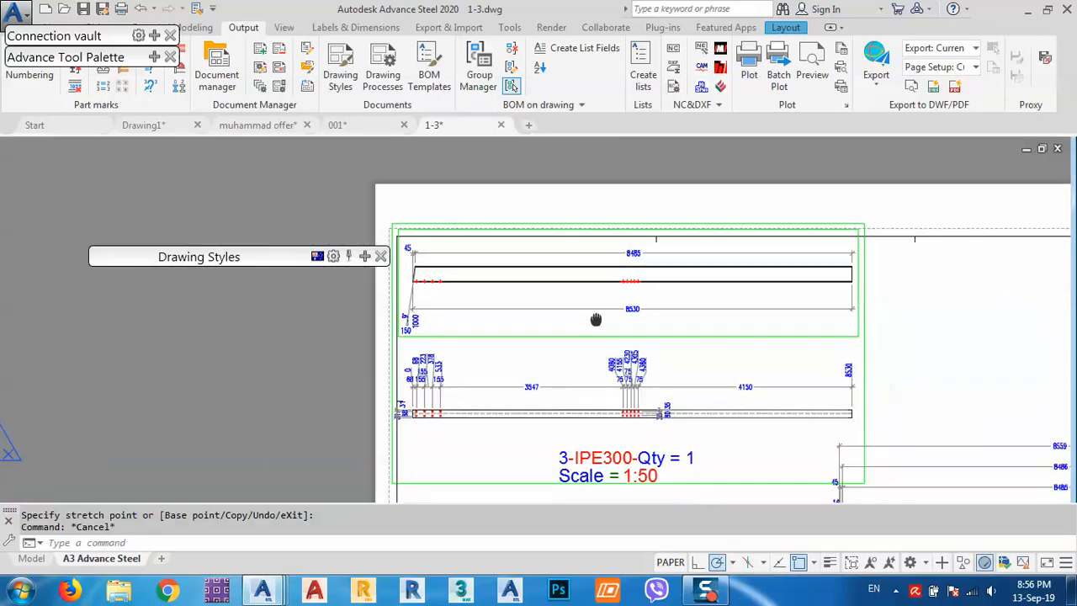
# Step: Examine the IPE300 single-part detail's hole dimensions and title text, and the dimensions of the 250x400x15 plate detail below it
pyautogui.moveTo(580, 393)
pyautogui.mouseDown(button='middle')
pyautogui.moveTo(572, 346)
pyautogui.moveTo(624, 361)
pyautogui.mouseUp(button='middle')
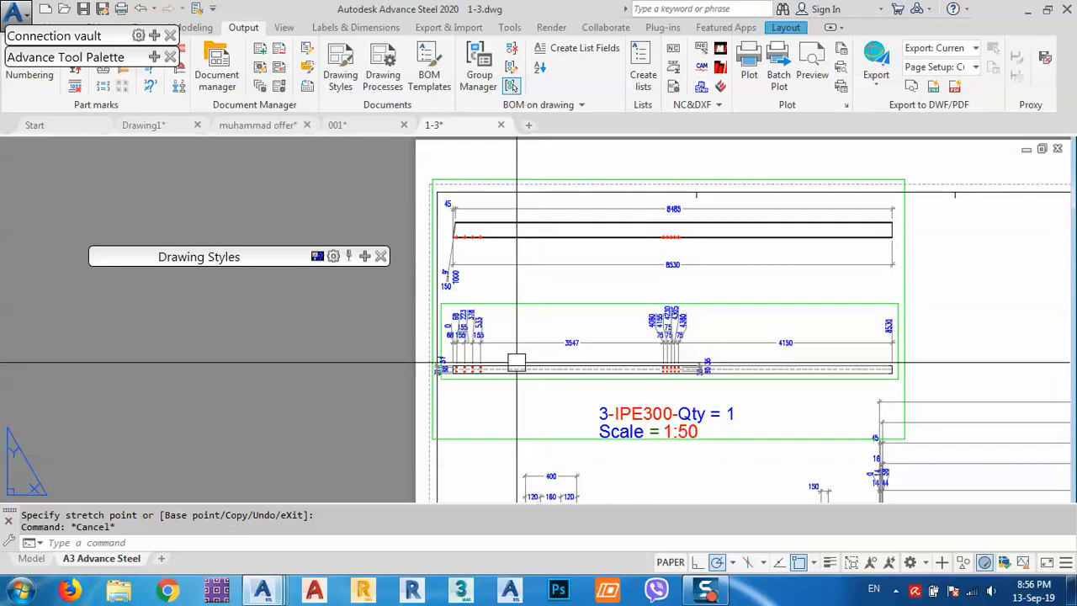
pyautogui.scroll(8, 452, 365)
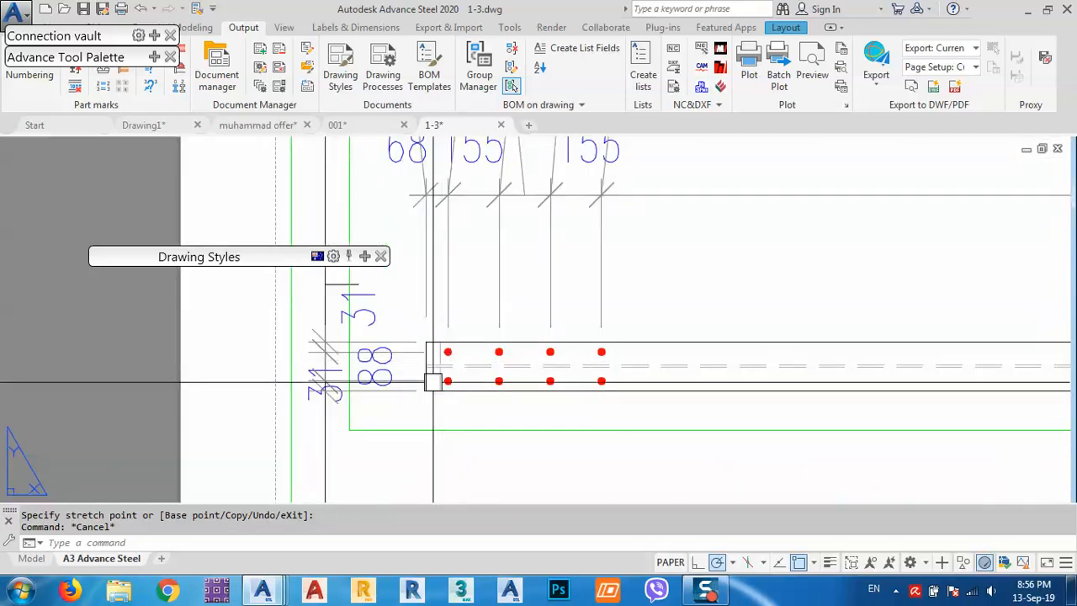
pyautogui.scroll(-4, 451, 327)
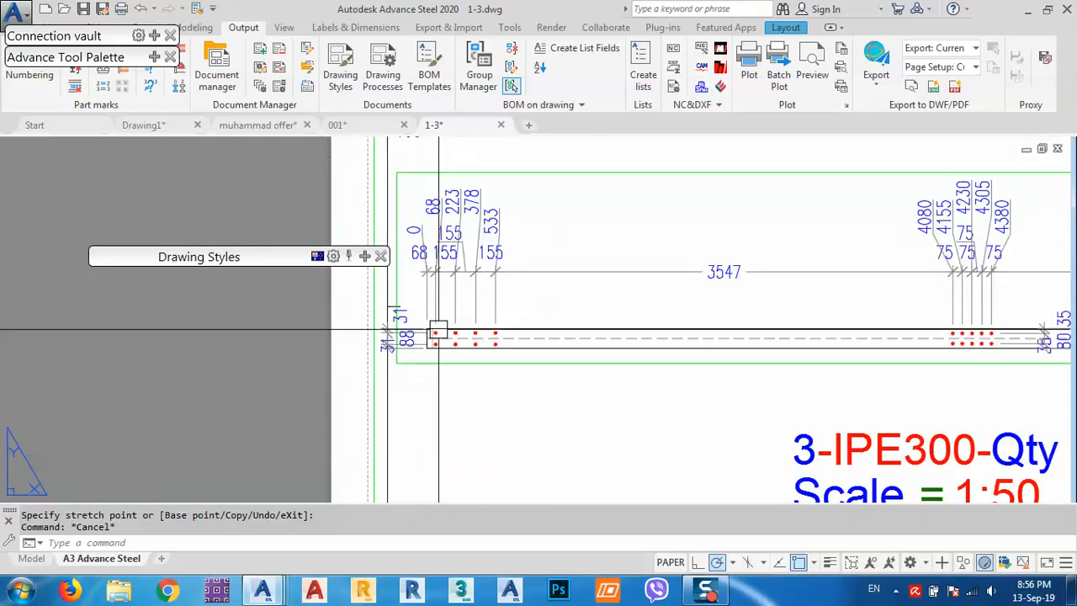
pyautogui.moveTo(796, 407)
pyautogui.mouseDown(button='middle')
pyautogui.moveTo(712, 363)
pyautogui.moveTo(640, 307)
pyautogui.mouseUp(button='middle')
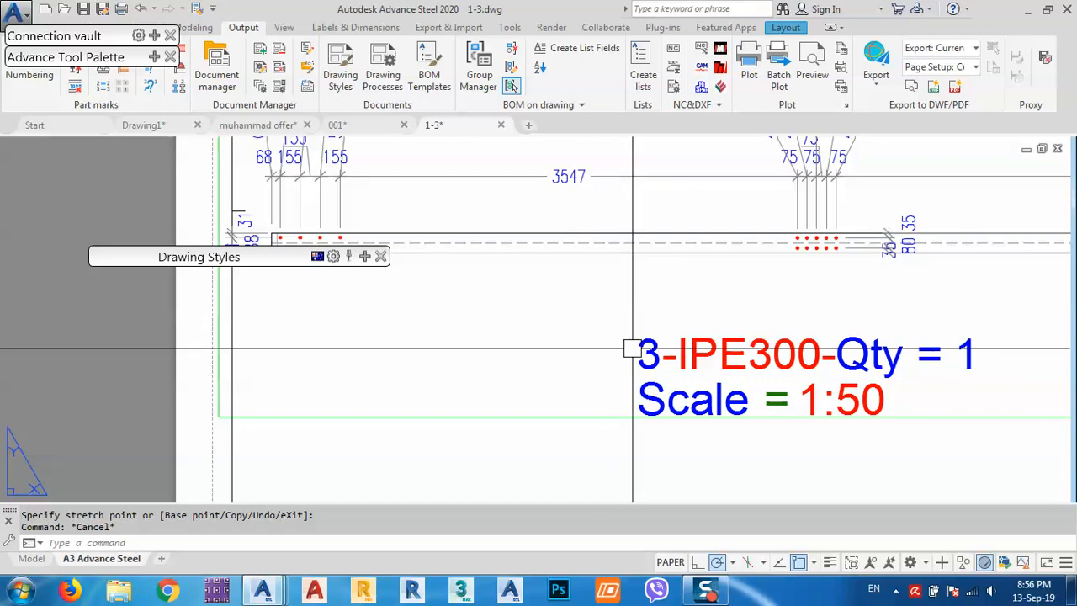
pyautogui.moveTo(633, 348); pyautogui.dragTo(607, 359, button='middle')
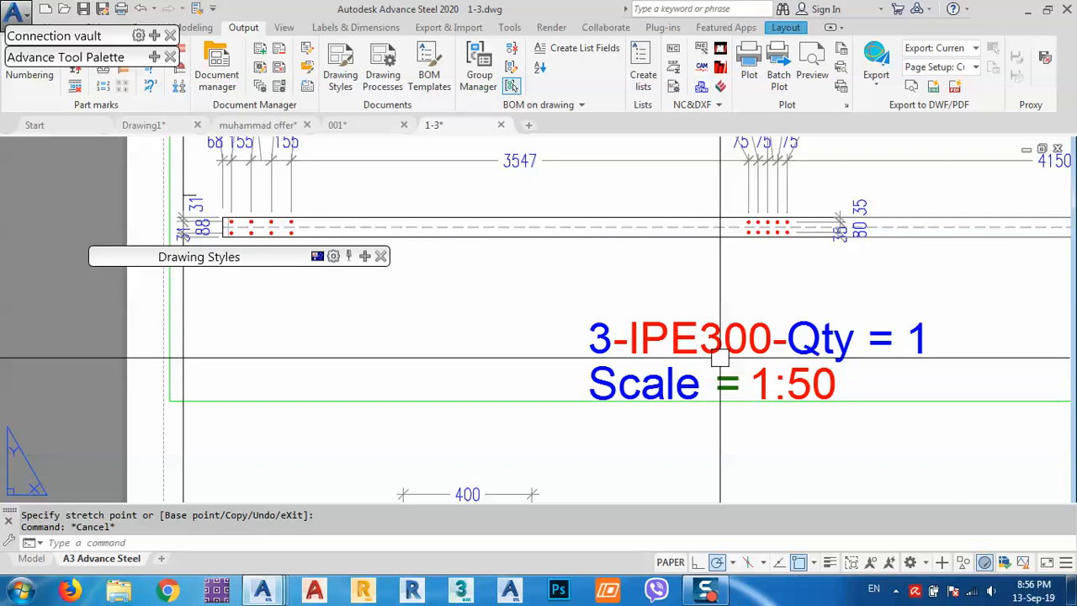
pyautogui.moveTo(849, 353); pyautogui.dragTo(798, 367, button='middle')
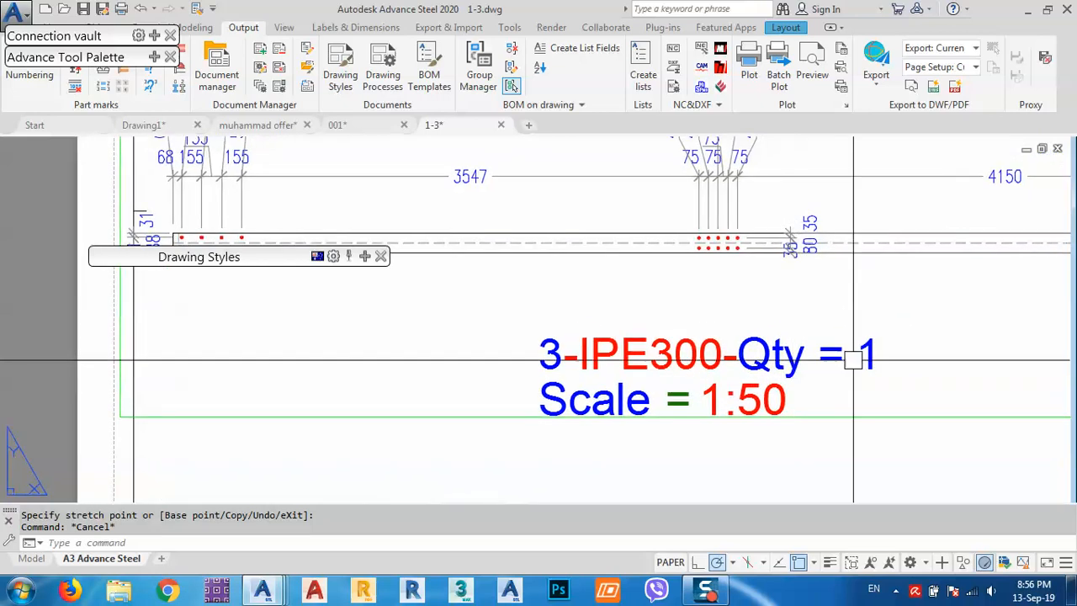
pyautogui.moveTo(555, 365); pyautogui.dragTo(580, 373, button='middle')
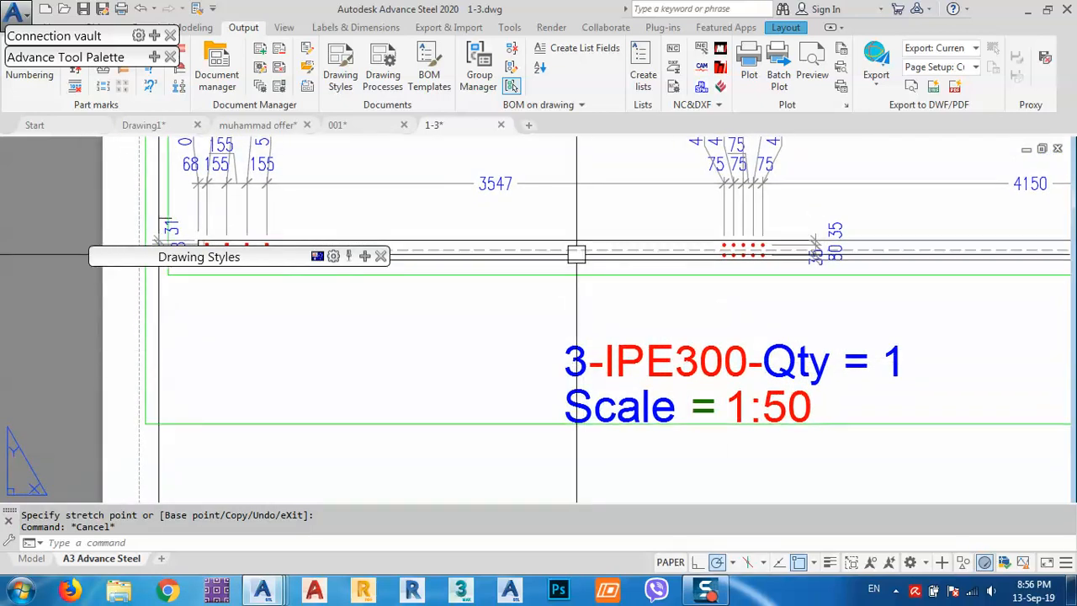
pyautogui.scroll(-3, 581, 360)
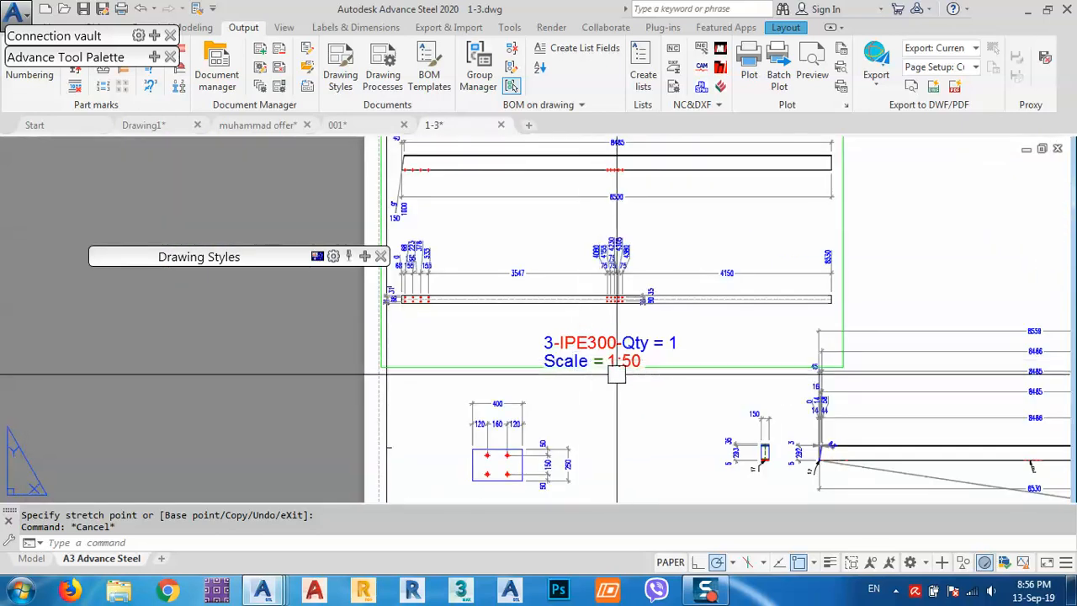
pyautogui.moveTo(523, 454)
pyautogui.mouseDown(button='middle')
pyautogui.moveTo(489, 321)
pyautogui.moveTo(560, 267)
pyautogui.mouseUp(button='middle')
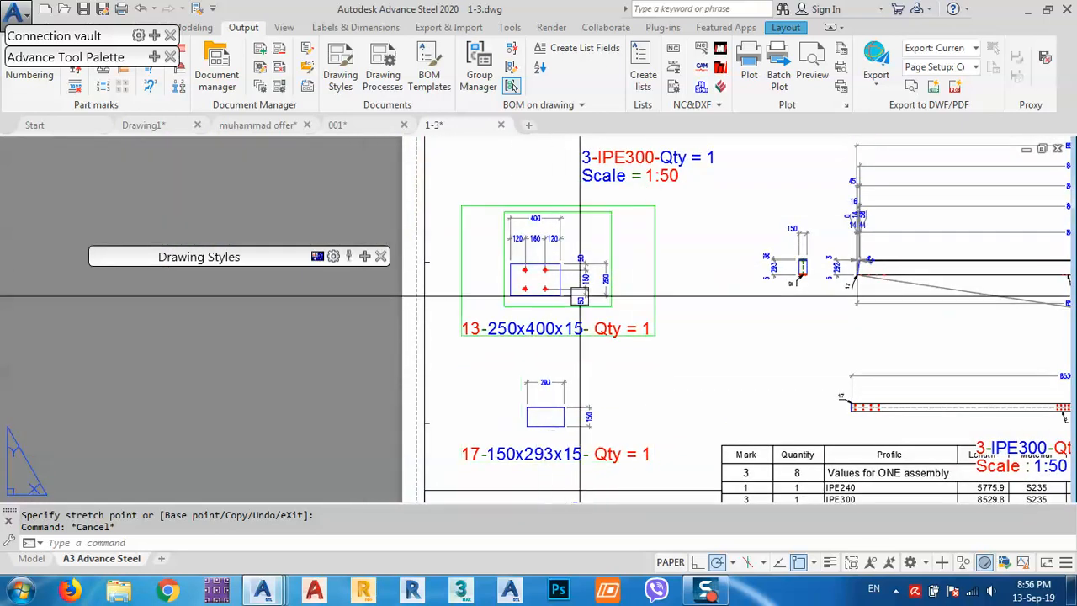
pyautogui.scroll(5, 557, 314)
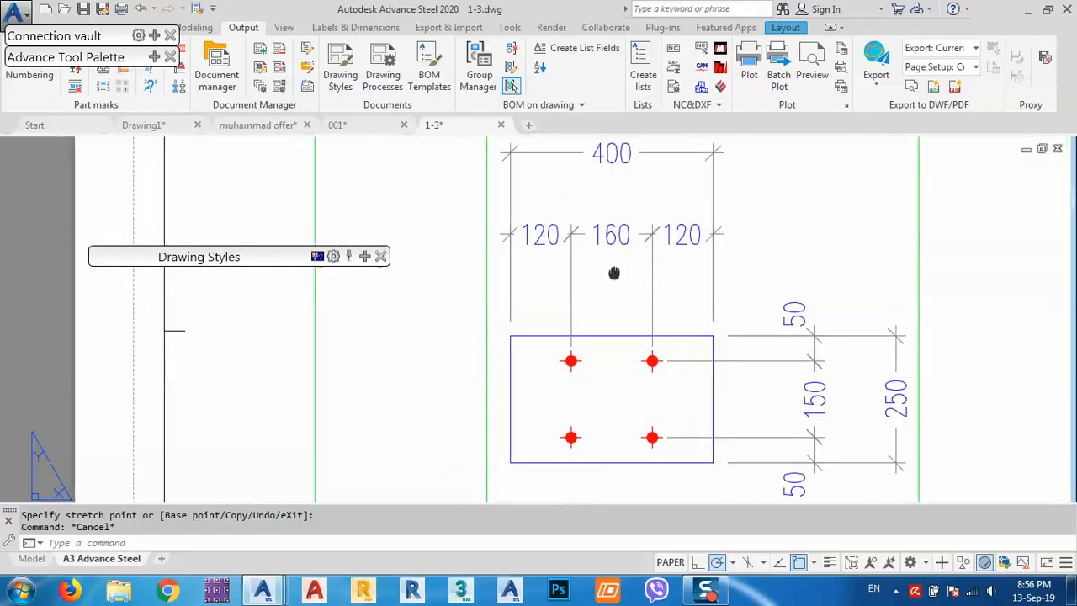
pyautogui.scroll(-4, 592, 152)
pyautogui.scroll(-3, 587, 166)
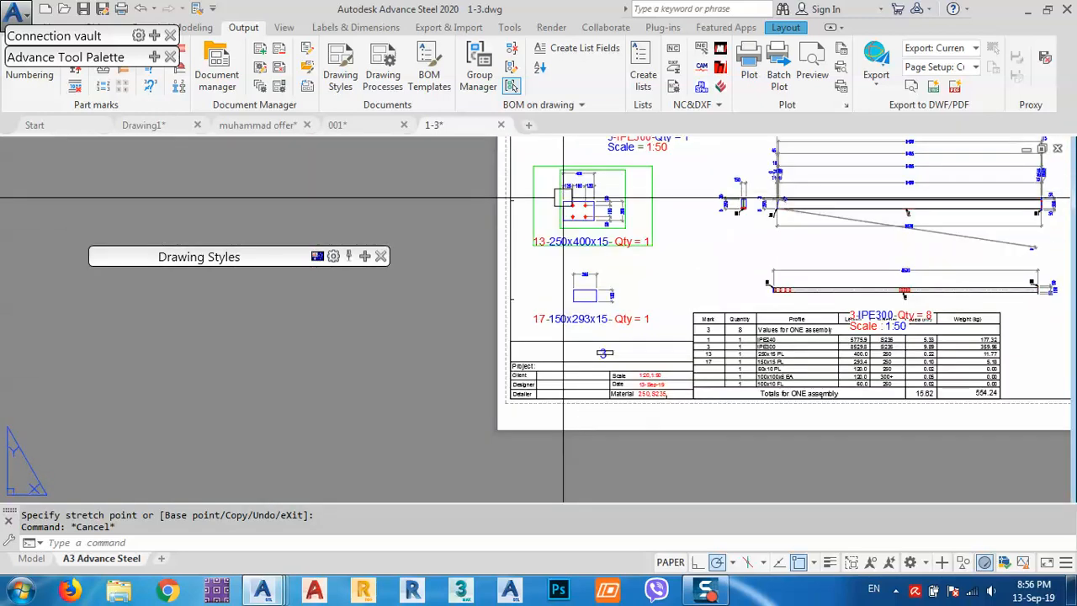
# Step: Move the assembly detail's right end section view to the left, closer to the front view
pyautogui.moveTo(858, 358); pyautogui.dragTo(693, 427, button='middle')
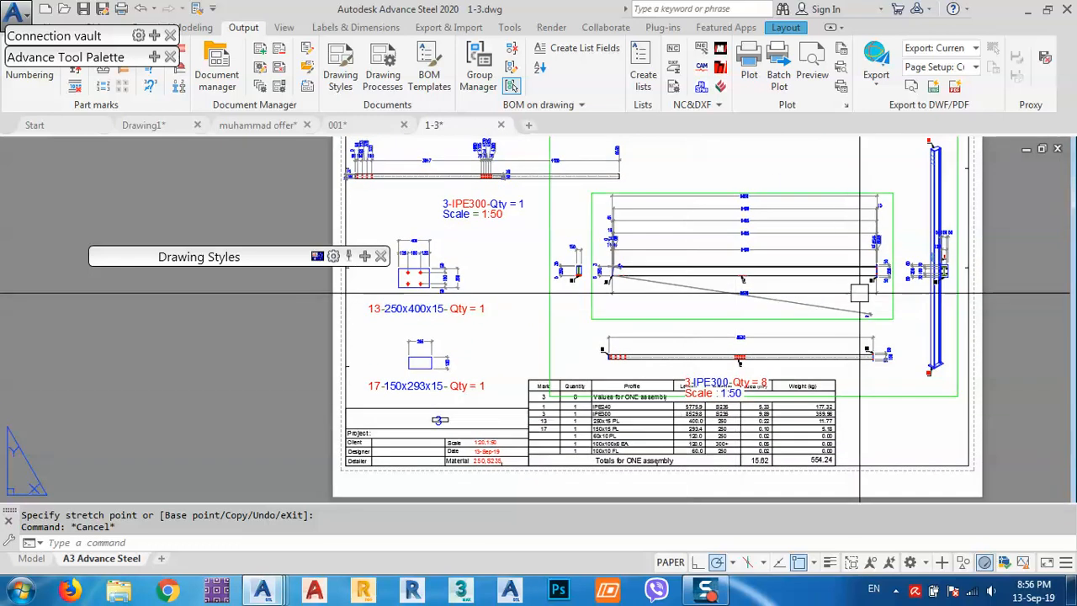
pyautogui.scroll(5, 934, 253)
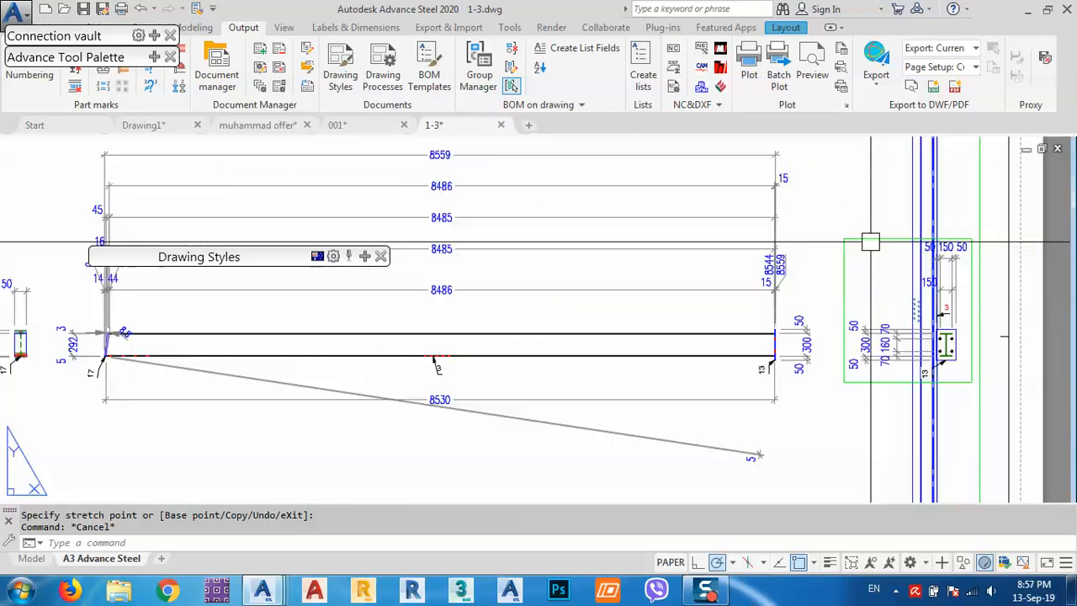
pyautogui.moveTo(884, 226); pyautogui.dragTo(896, 270, button='middle')
pyautogui.write('m')
pyautogui.press('Return')
pyautogui.click(892, 223)
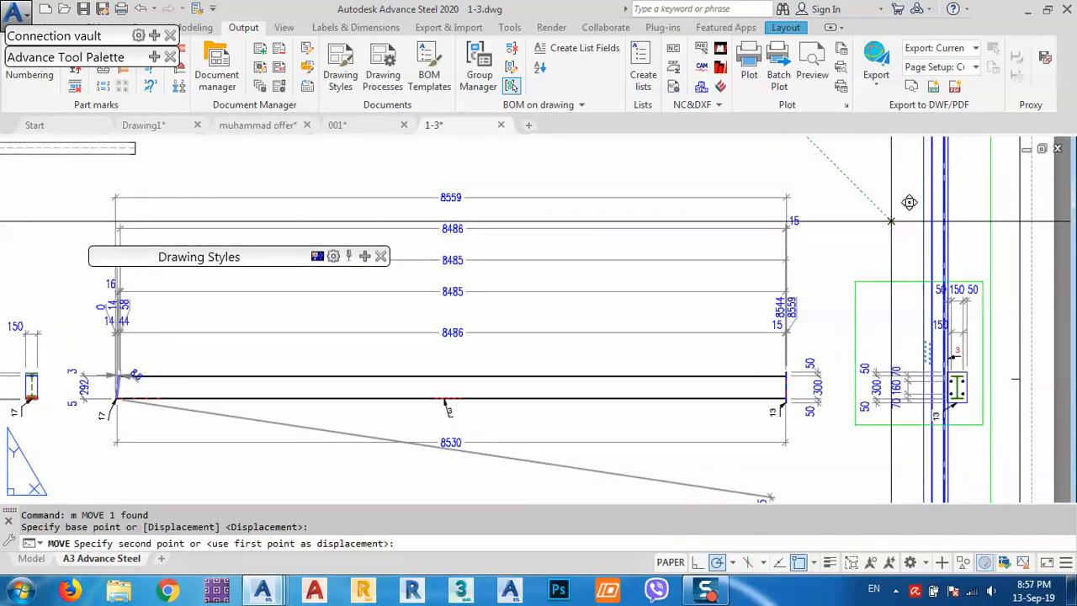
pyautogui.click(888, 204)
pyautogui.scroll(-2, 889, 210)
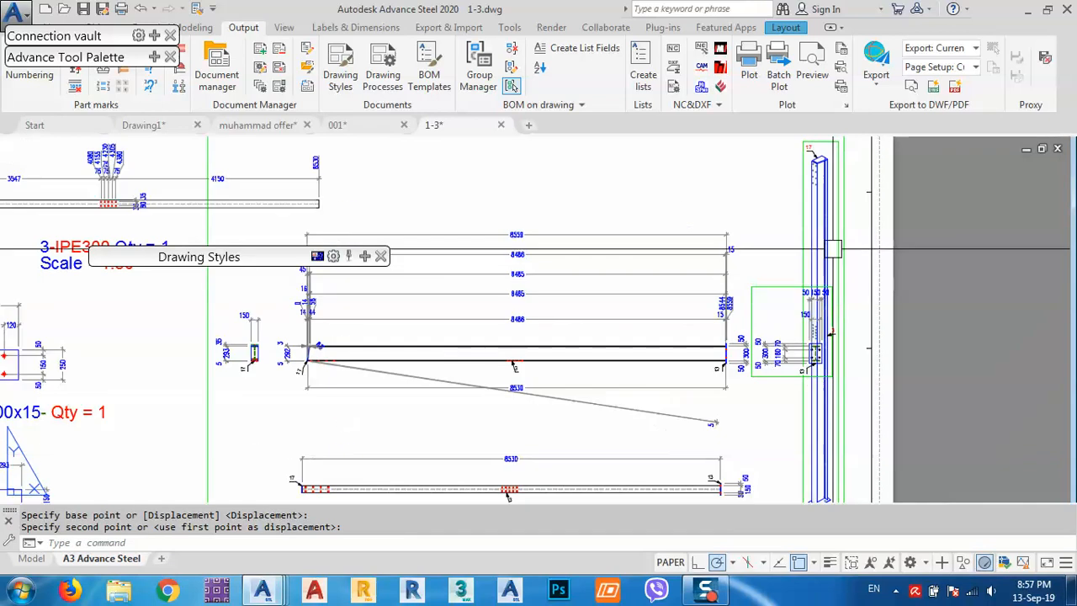
# Step: Move the assembly detail's isometric column view to the right, clear of the end plate section view
pyautogui.moveTo(842, 178); pyautogui.dragTo(821, 285, button='middle')
pyautogui.scroll(4, 811, 251)
pyautogui.click(796, 244)
pyautogui.scroll(-4, 739, 229)
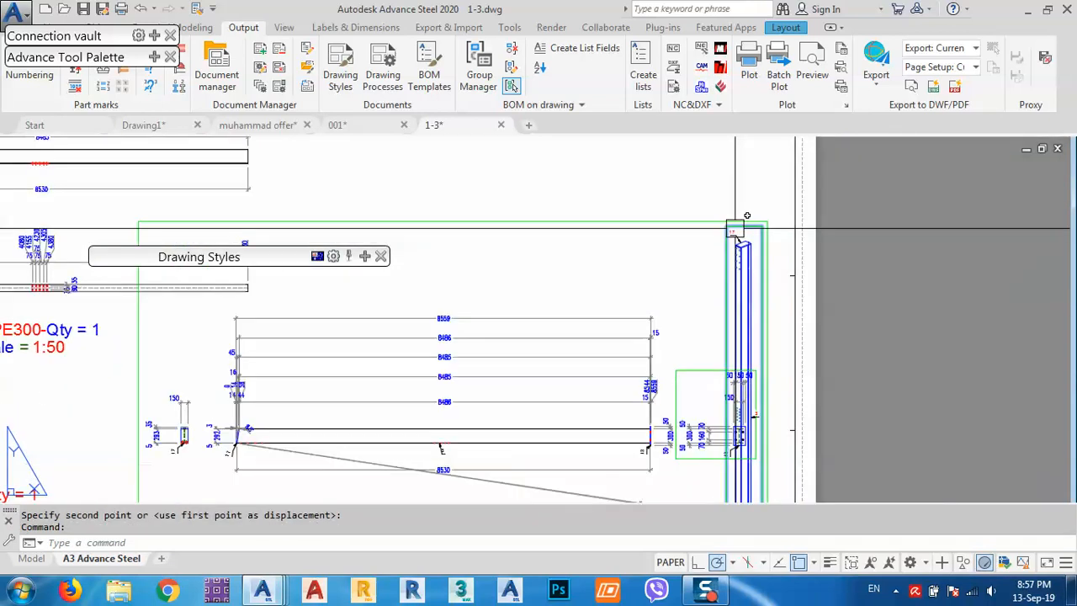
pyautogui.moveTo(922, 291); pyautogui.dragTo(849, 277, button='middle')
pyautogui.write('m')
pyautogui.press('Return')
pyautogui.click(850, 278)
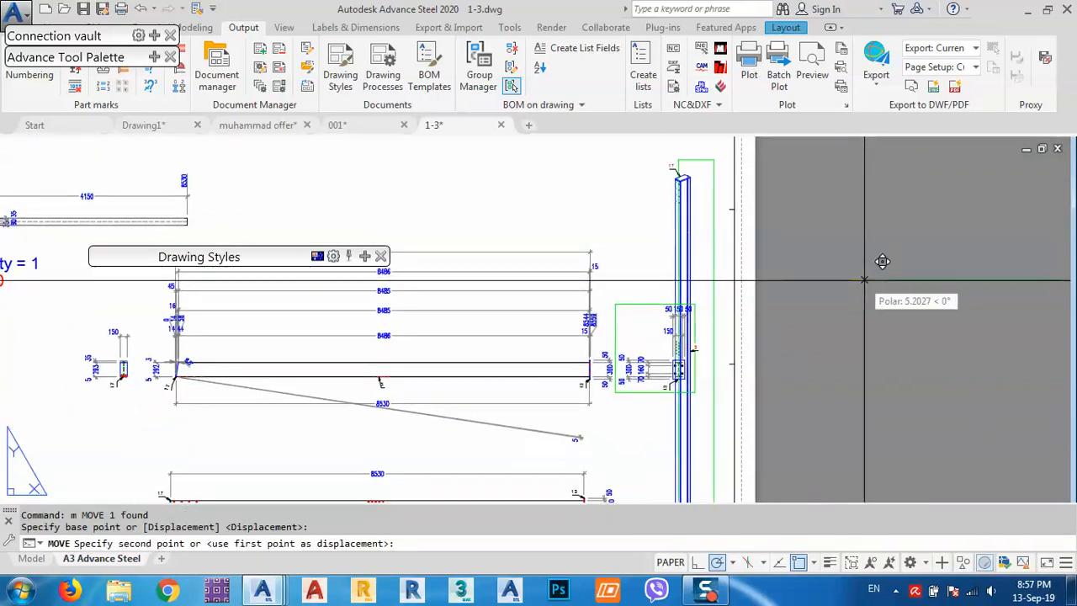
pyautogui.click(897, 259)
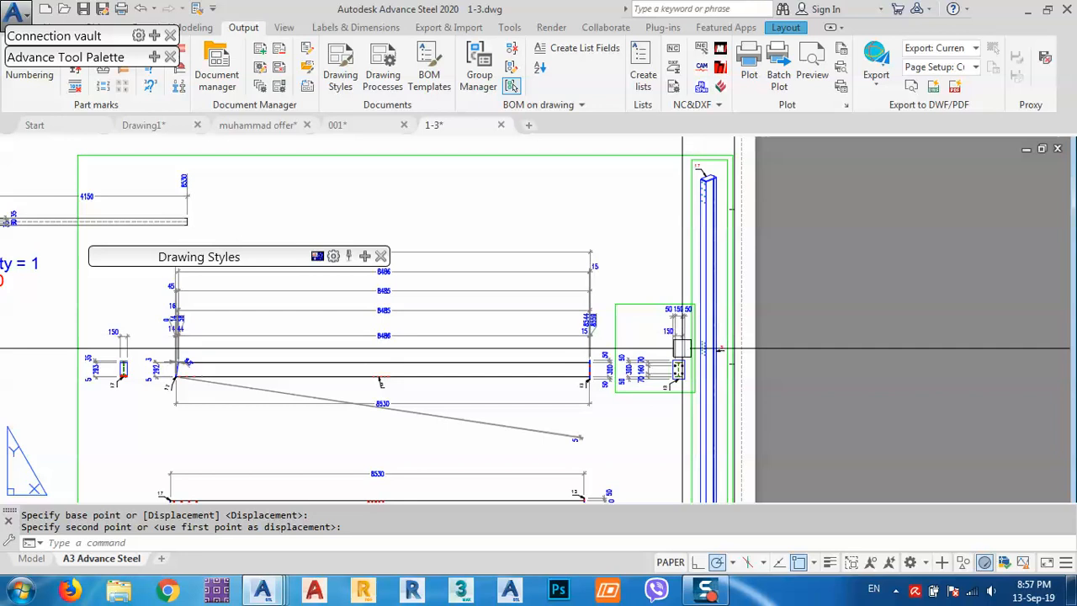
# Step: Examine the assembly detail's isometric column view and the neighbouring end plate section view
pyautogui.moveTo(704, 310); pyautogui.dragTo(773, 277, button='middle')
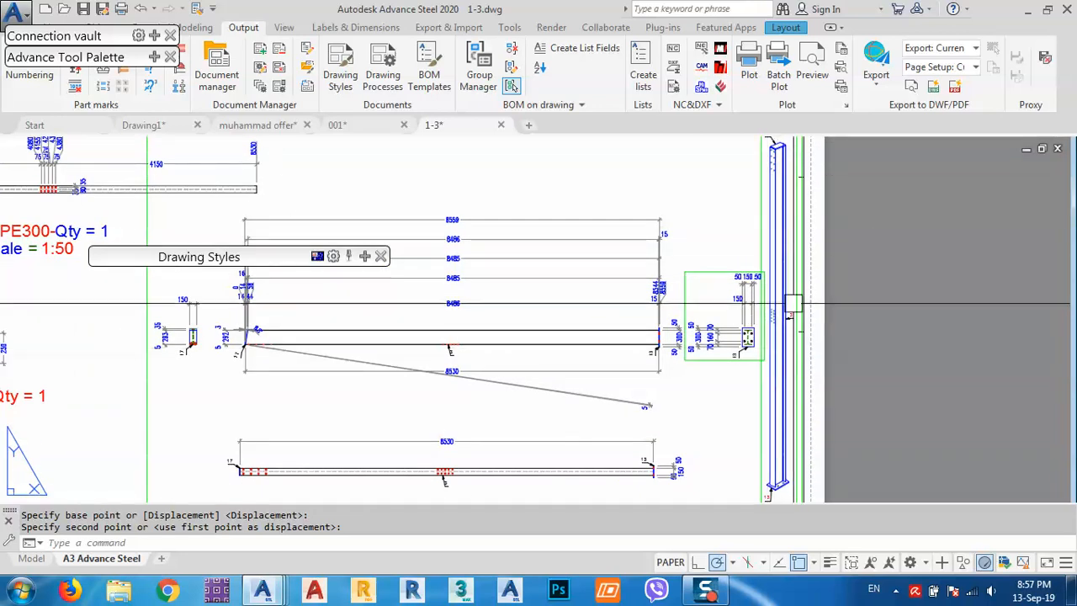
pyautogui.moveTo(765, 170); pyautogui.dragTo(797, 254, button='middle')
pyautogui.scroll(5, 800, 252)
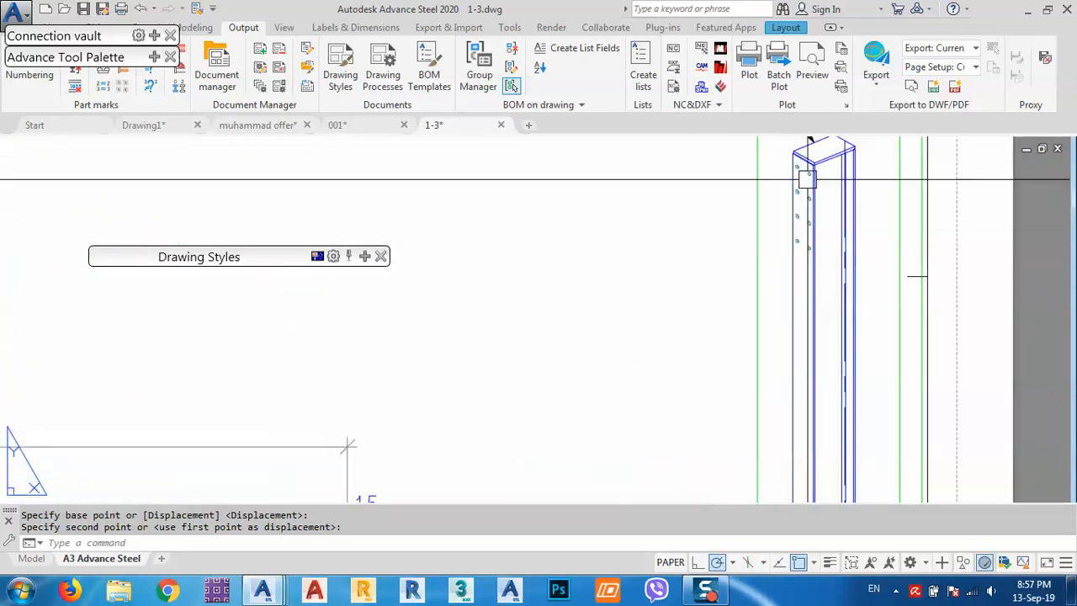
pyautogui.scroll(-5, 797, 294)
pyautogui.moveTo(782, 340); pyautogui.dragTo(820, 238, button='middle')
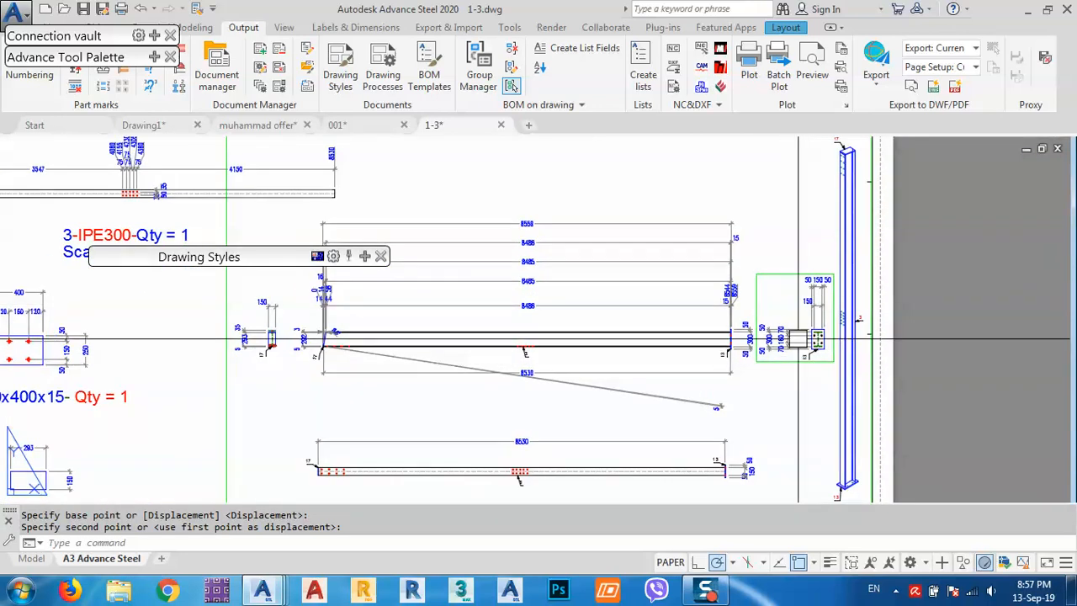
pyautogui.scroll(4, 798, 337)
pyautogui.scroll(-4, 732, 338)
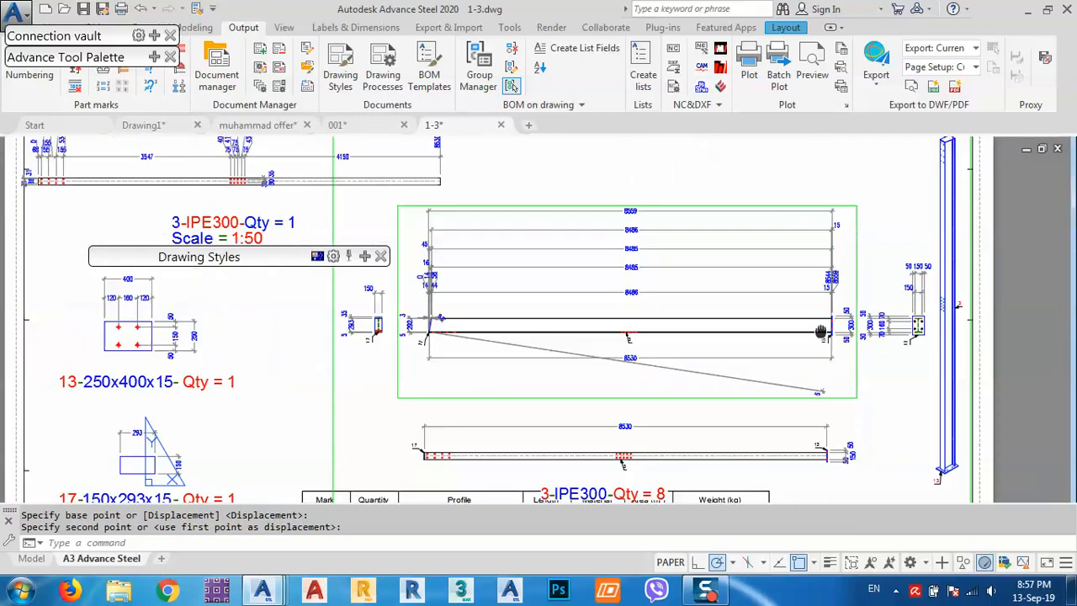
# Step: Erase the redundant overall dimension lines above the assembly detail's front view, keeping the 8559 line and the lowest 8486 chain
pyautogui.moveTo(396, 322); pyautogui.dragTo(406, 326, button='middle')
pyautogui.moveTo(531, 376); pyautogui.dragTo(540, 355, button='middle')
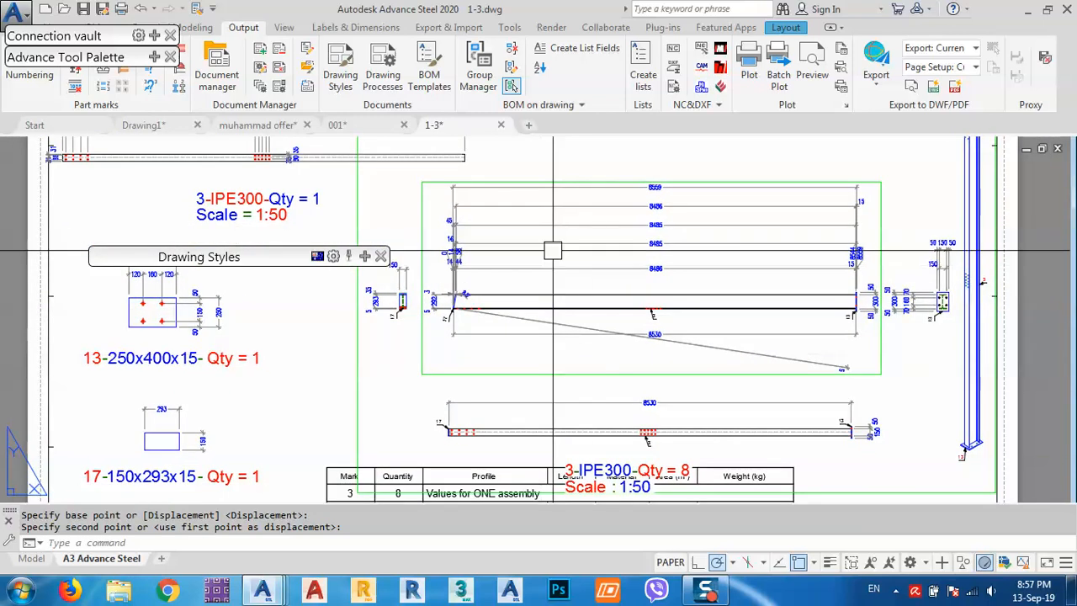
pyautogui.click(485, 224)
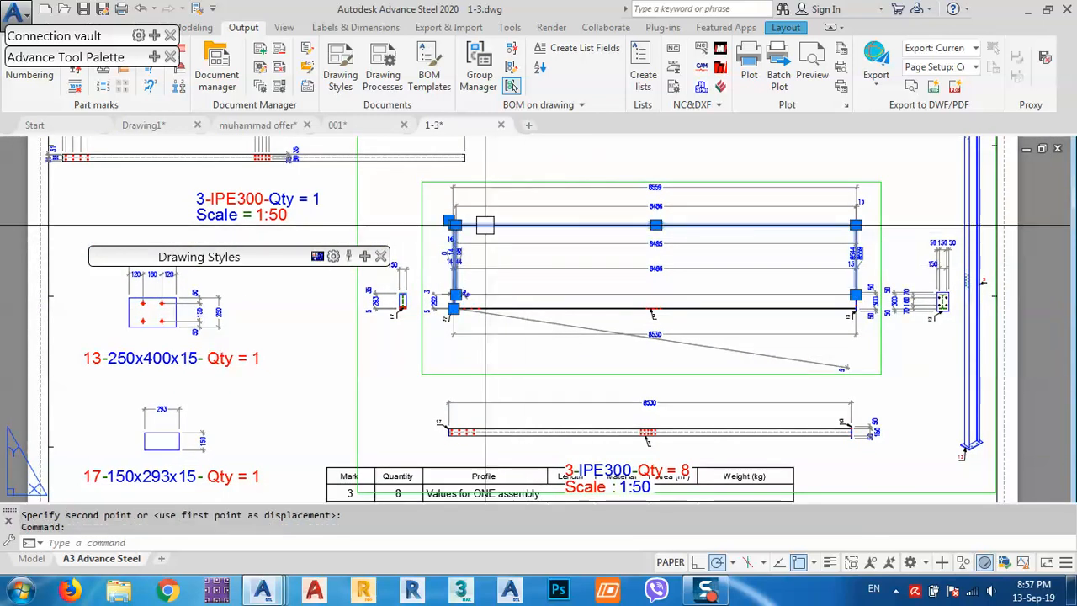
pyautogui.write('e')
pyautogui.press('Return')
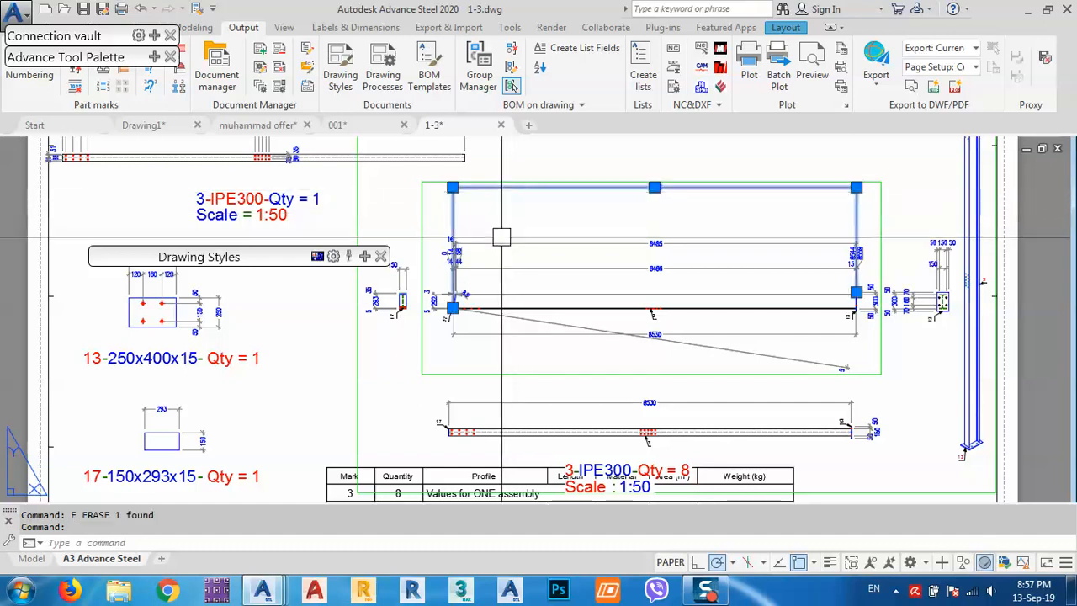
pyautogui.press('Escape')
pyautogui.write('e')
pyautogui.press('Return')
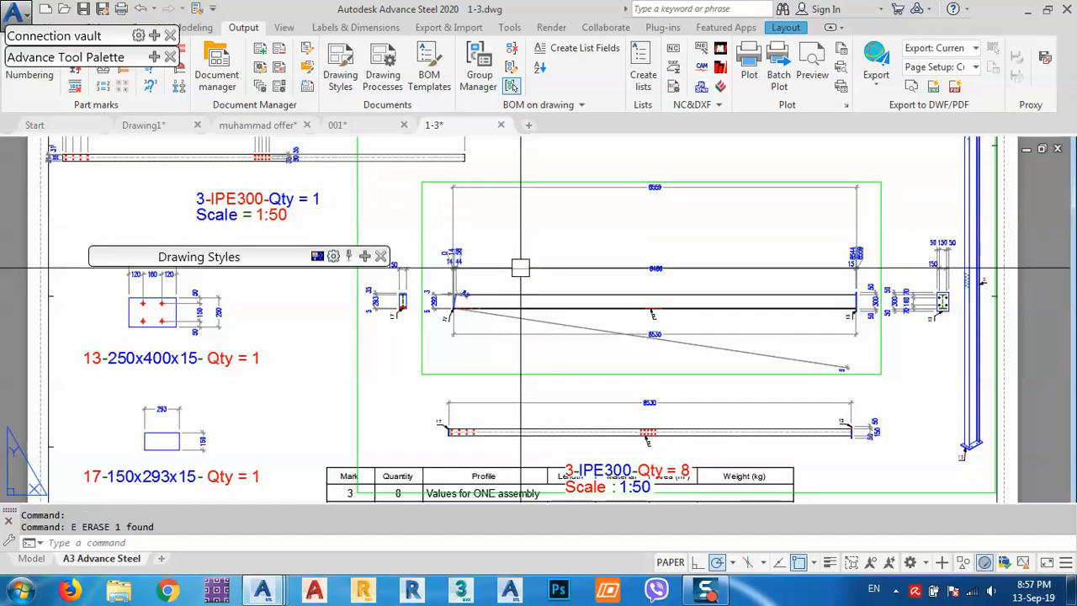
# Step: Try erasing the 8486 dimension chain above the assembly detail's front view, and undo the erasure
pyautogui.click(520, 268)
pyautogui.write('e')
pyautogui.press('Return')
pyautogui.moveTo(528, 250)
pyautogui.mouseDown(button='middle')
pyautogui.moveTo(555, 252)
pyautogui.moveTo(548, 274)
pyautogui.mouseUp(button='middle')
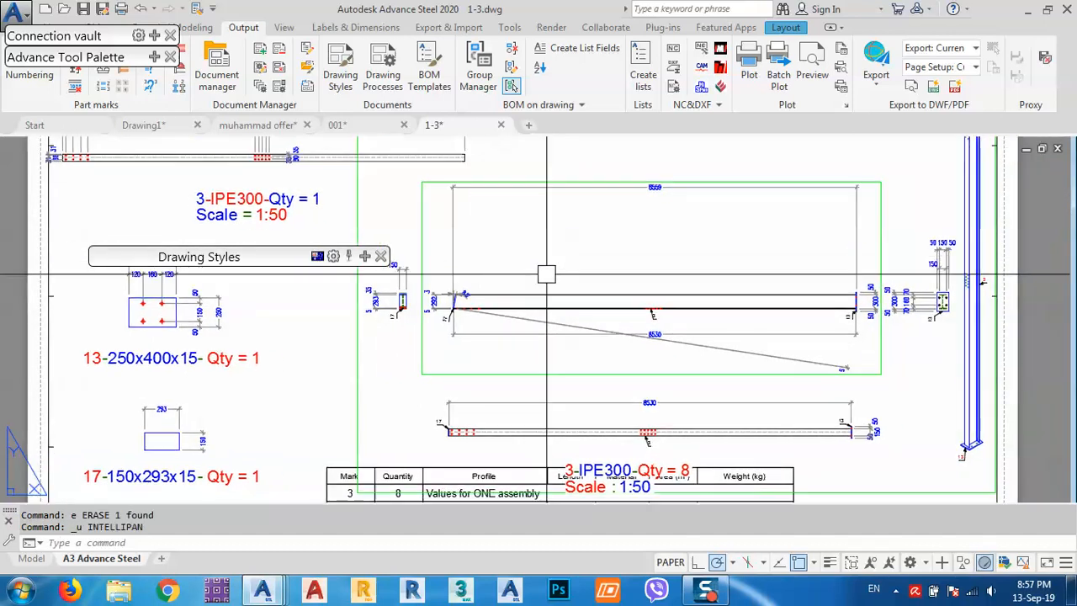
# Step: Move the 8559 dimension line above the assembly detail's front view down, closer to the 8486 chain
pyautogui.scroll(2, 464, 203)
pyautogui.click(472, 179)
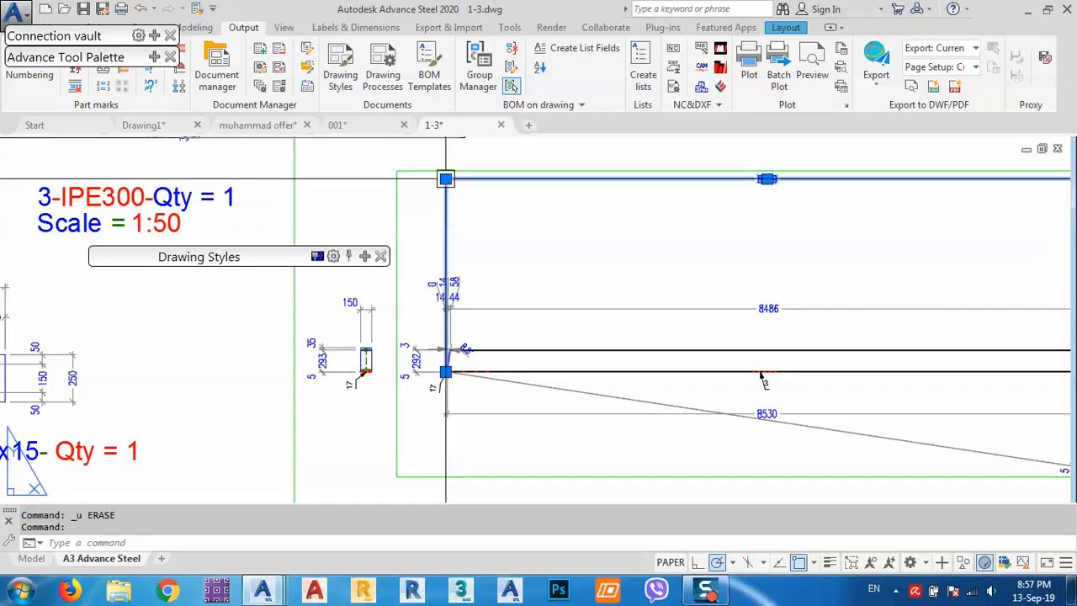
pyautogui.click(445, 179)
pyautogui.click(465, 256)
pyautogui.scroll(-4, 619, 265)
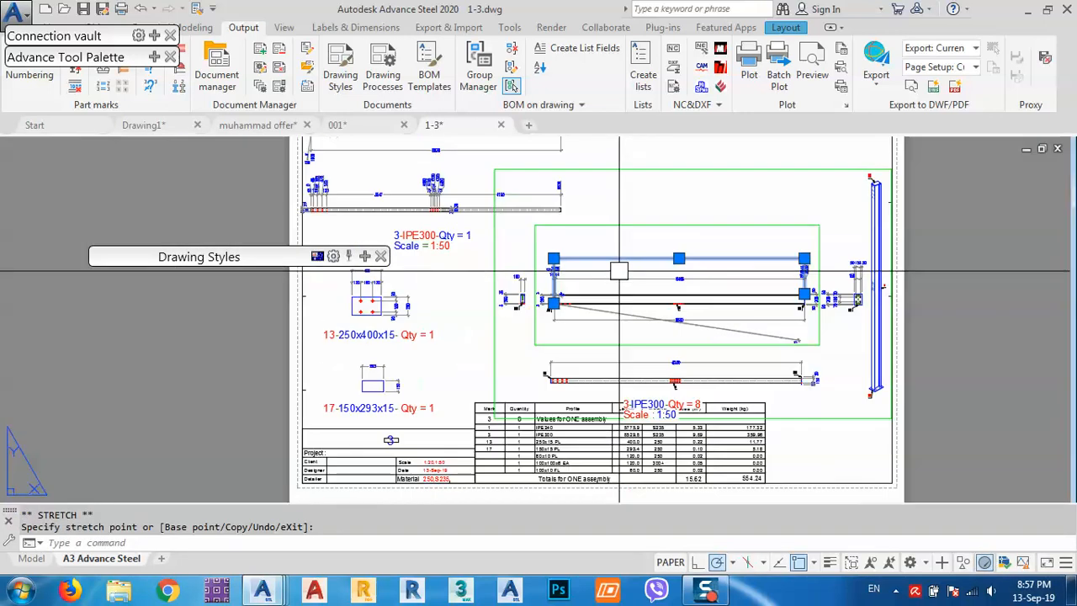
pyautogui.press('Escape')
# Step: Shorten the long slanted 5 mm dimension below the assembly's front view by pulling its dimension line back beside plate 17
pyautogui.scroll(2, 789, 339)
pyautogui.click(783, 337)
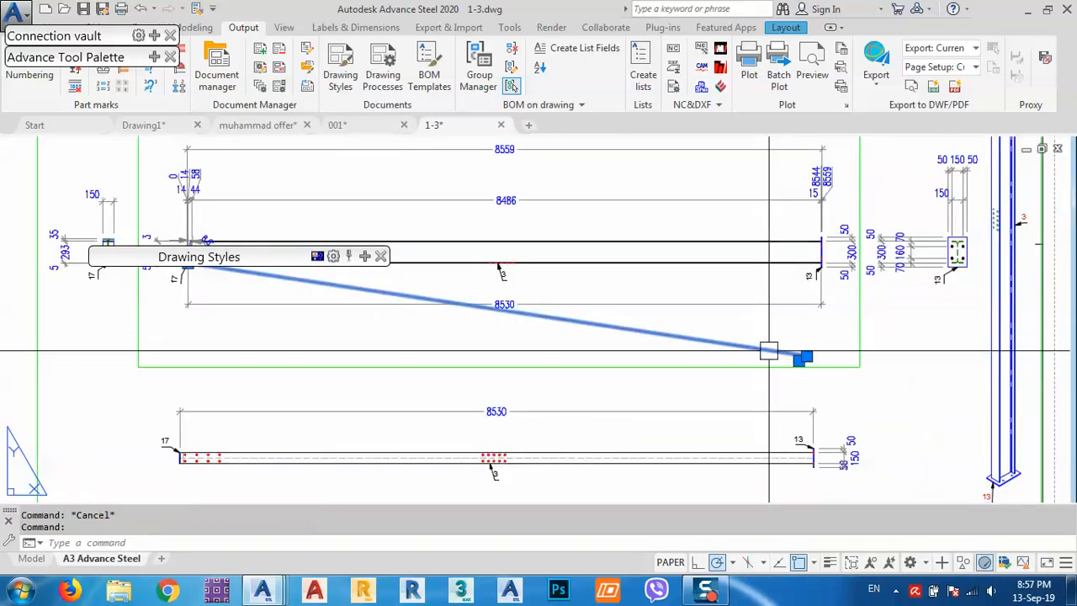
pyautogui.scroll(3, 774, 335)
pyautogui.scroll(3, 616, 326)
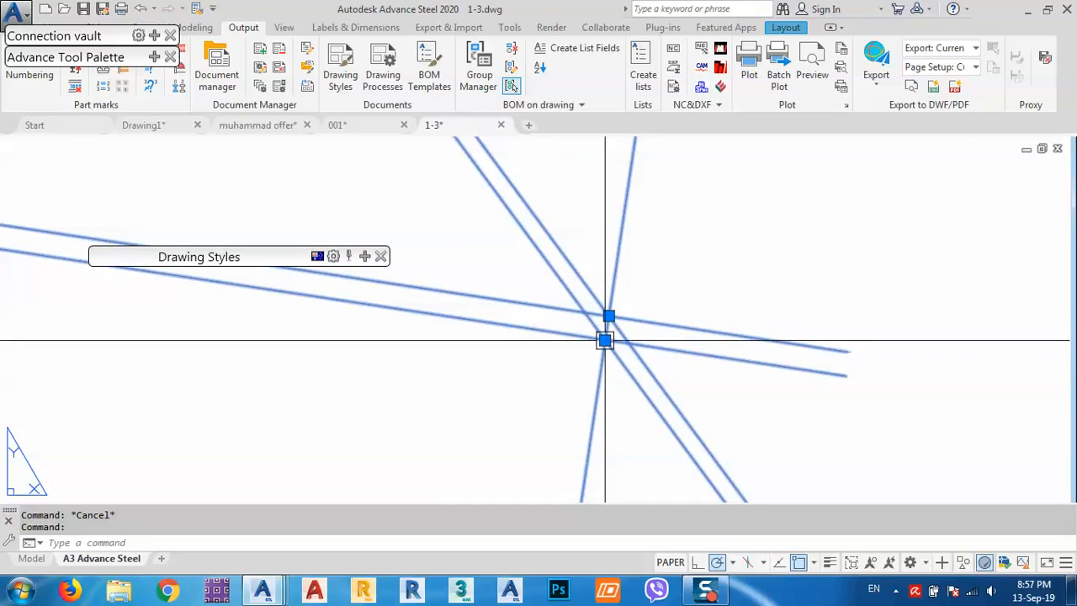
pyautogui.click(605, 340)
pyautogui.scroll(-5, 842, 393)
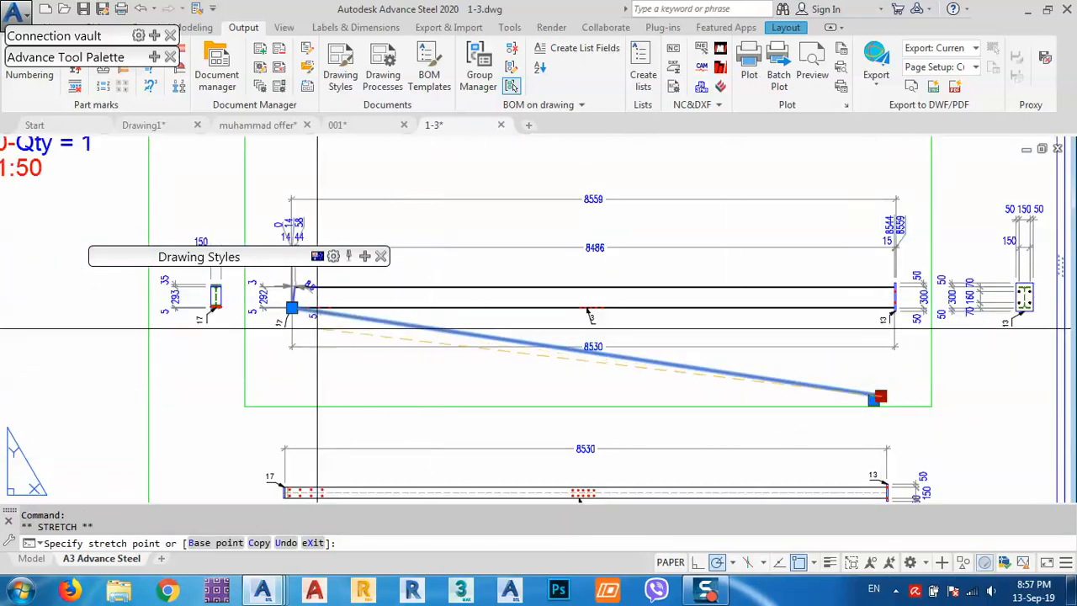
pyautogui.scroll(5, 317, 328)
pyautogui.moveTo(318, 328); pyautogui.dragTo(678, 441, button='middle')
pyautogui.click(657, 425)
pyautogui.press('Escape')
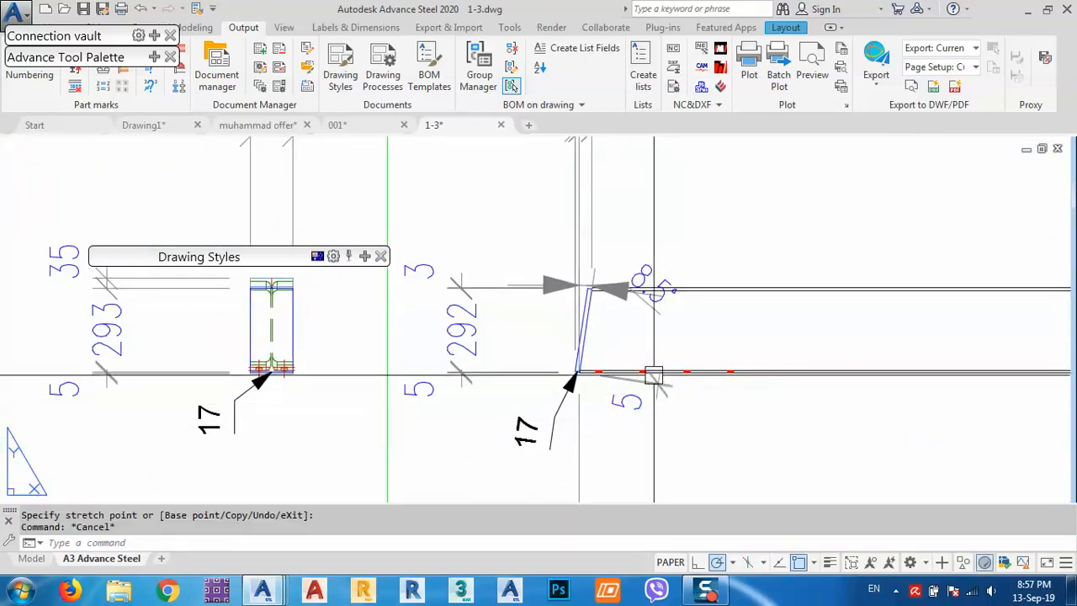
# Step: Move the whole 3-IPE300 assembly detail up so its title clears the parts list
pyautogui.scroll(-8, 584, 283)
pyautogui.moveTo(651, 326); pyautogui.dragTo(625, 315, button='middle')
pyautogui.moveTo(622, 355); pyautogui.dragTo(628, 359, button='middle')
pyautogui.moveTo(690, 187); pyautogui.dragTo(679, 237, button='middle')
pyautogui.click(680, 211)
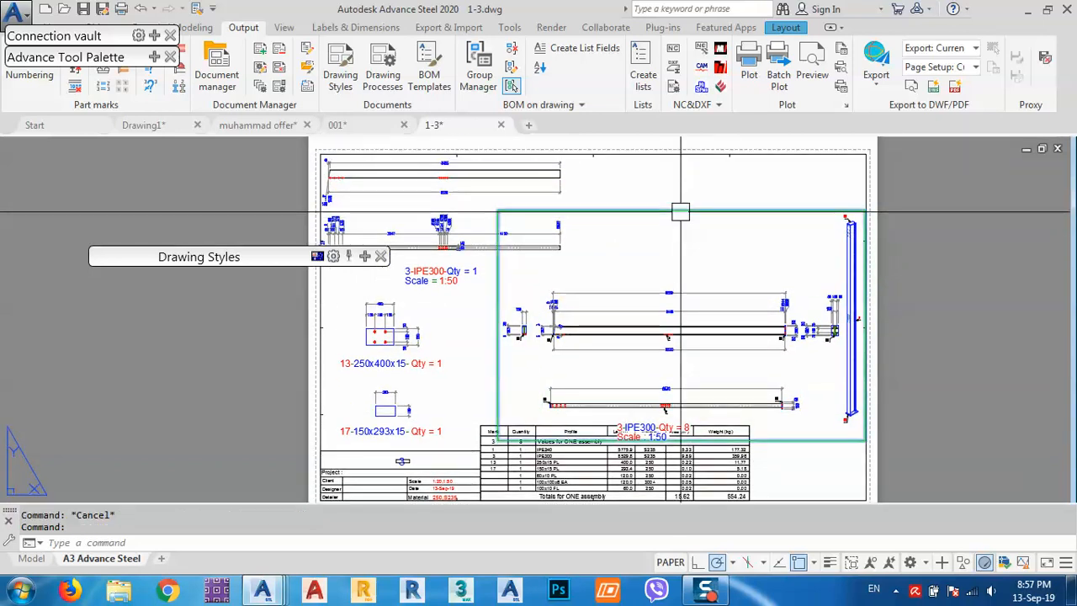
pyautogui.write('m')
pyautogui.press('Return')
pyautogui.click(686, 195)
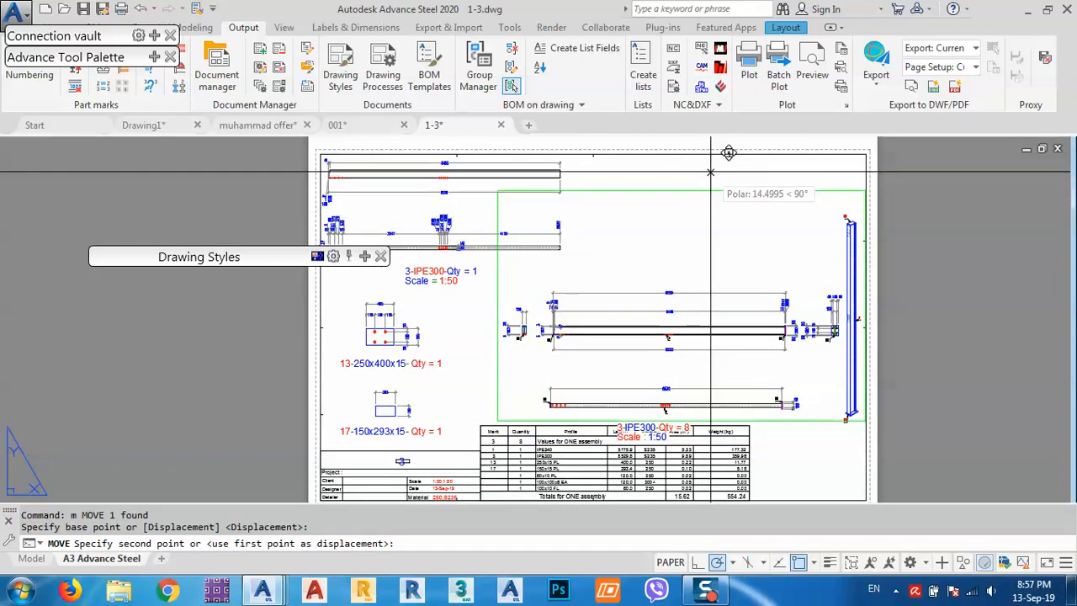
# Step: Examine the title block's drawing number, project, scale, date and material fields
pyautogui.moveTo(692, 351); pyautogui.dragTo(715, 305, button='middle')
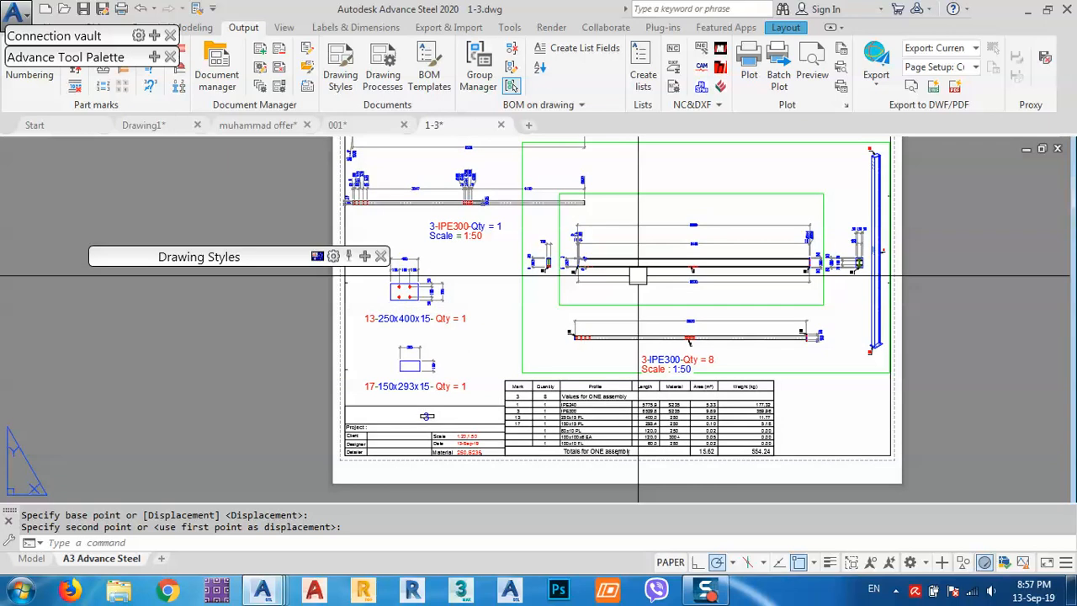
pyautogui.moveTo(536, 430); pyautogui.dragTo(553, 359, button='middle')
pyautogui.scroll(6, 455, 371)
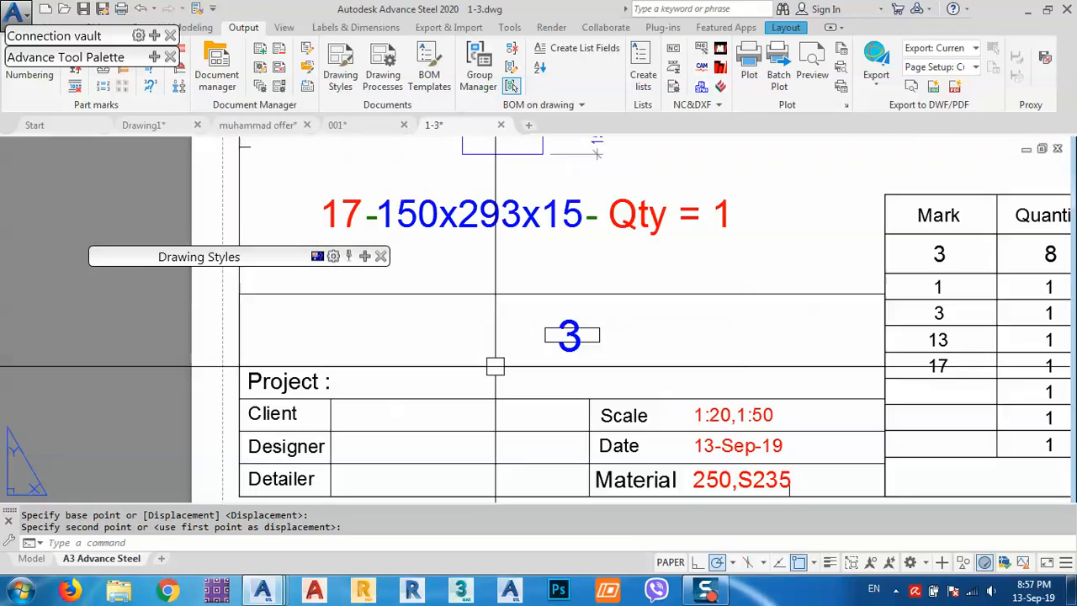
pyautogui.moveTo(484, 378); pyautogui.dragTo(615, 306, button='middle')
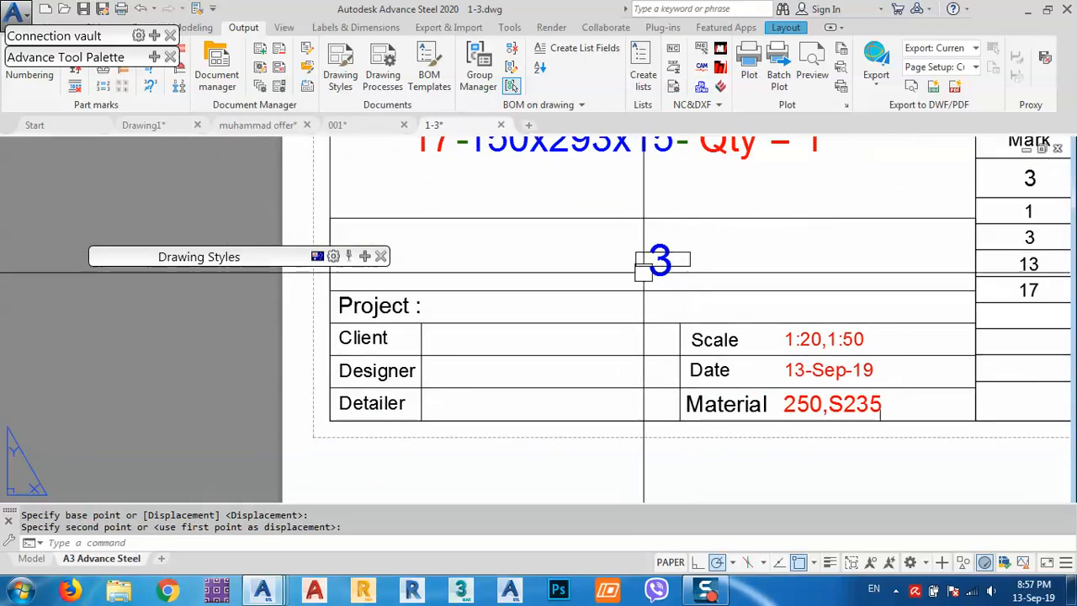
pyautogui.moveTo(637, 270); pyautogui.dragTo(656, 333, button='middle')
pyautogui.click(707, 592)
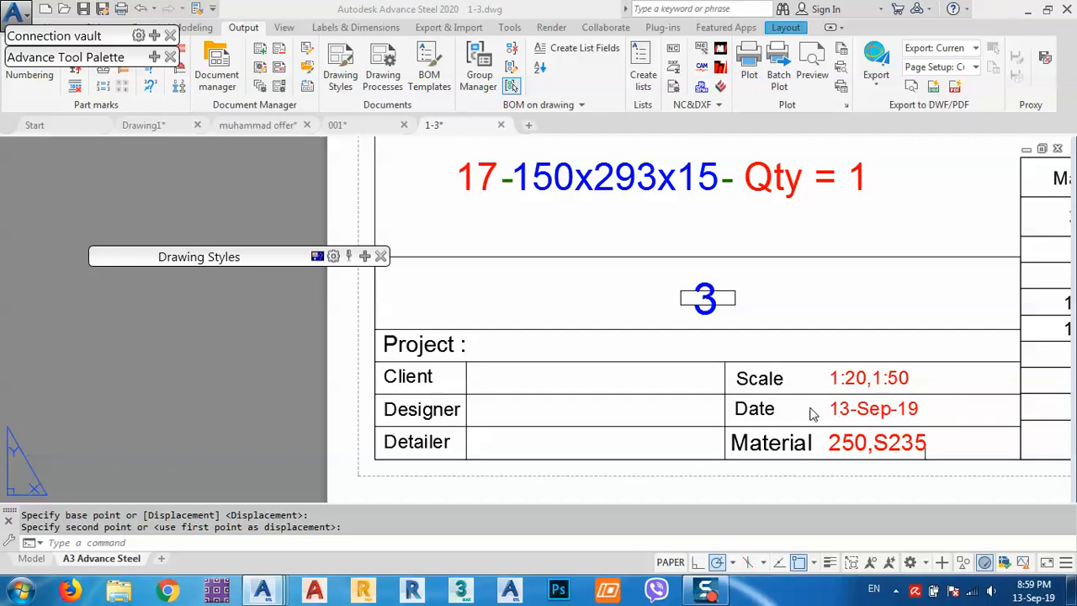
# Step: Examine the parts list's marks, quantities, profiles, lengths, materials, areas and weights for one assembly
pyautogui.moveTo(883, 341); pyautogui.dragTo(681, 316, button='middle')
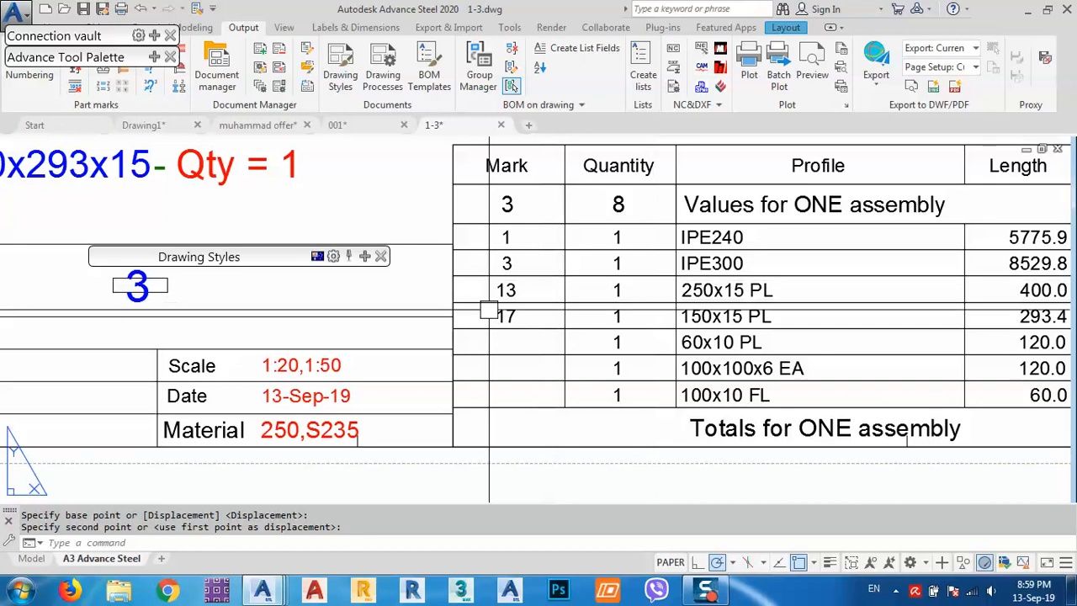
pyautogui.scroll(-2, 489, 311)
pyautogui.moveTo(816, 286); pyautogui.dragTo(721, 329, button='middle')
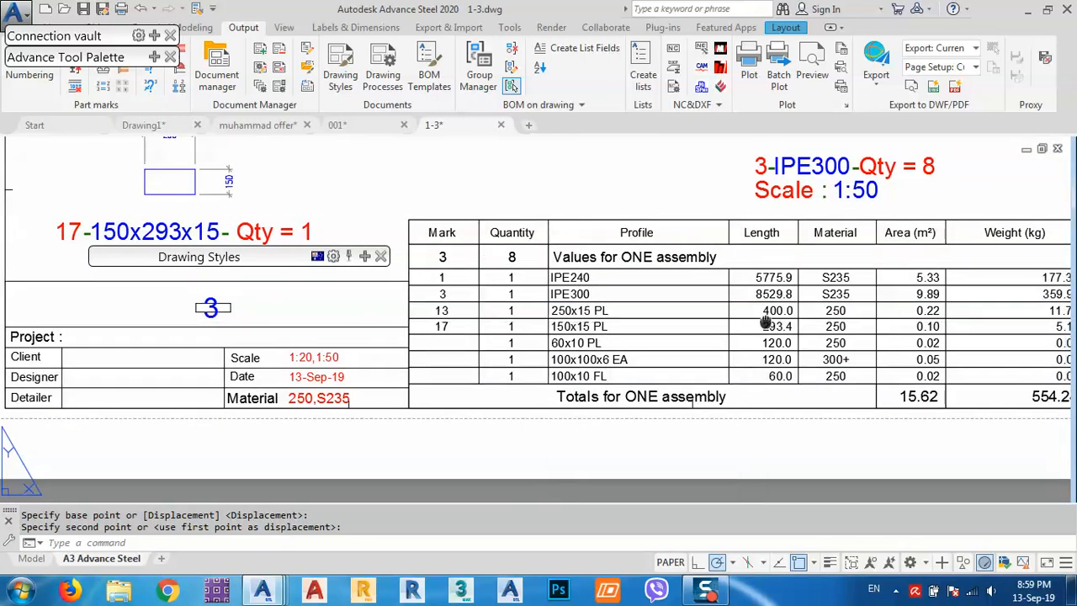
pyautogui.moveTo(611, 265); pyautogui.dragTo(579, 258, button='middle')
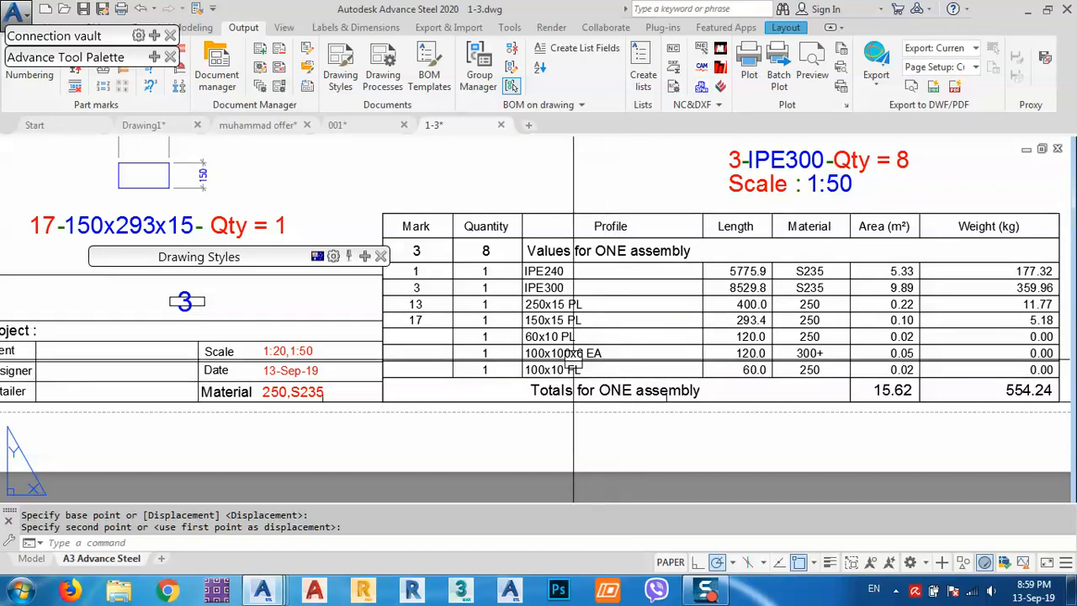
pyautogui.moveTo(591, 384); pyautogui.dragTo(601, 397, button='middle')
pyautogui.moveTo(773, 328); pyautogui.dragTo(772, 328, button='middle')
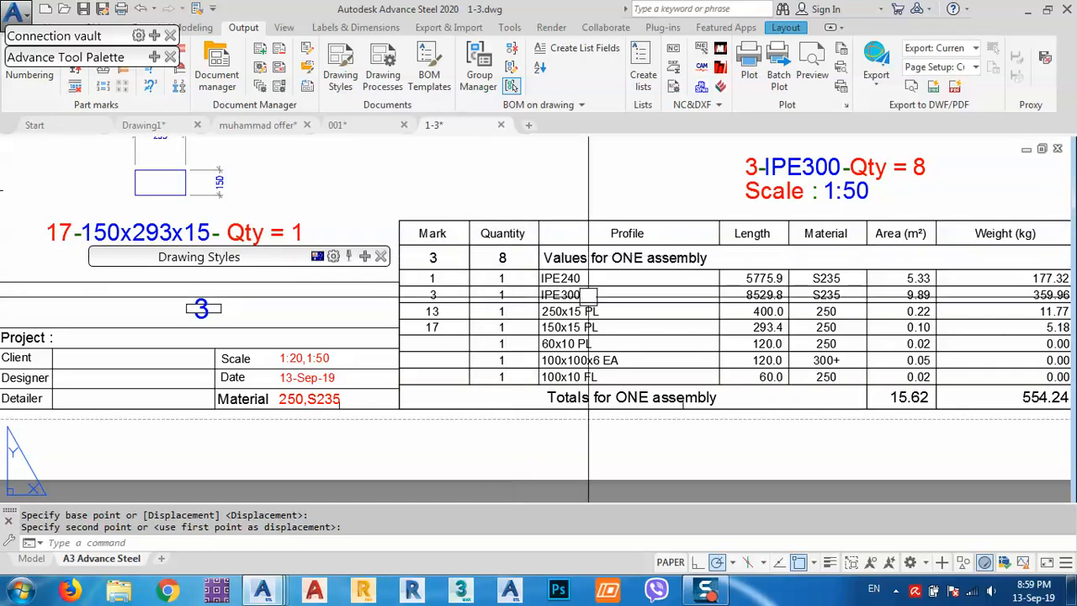
pyautogui.moveTo(664, 325); pyautogui.dragTo(516, 298, button='middle')
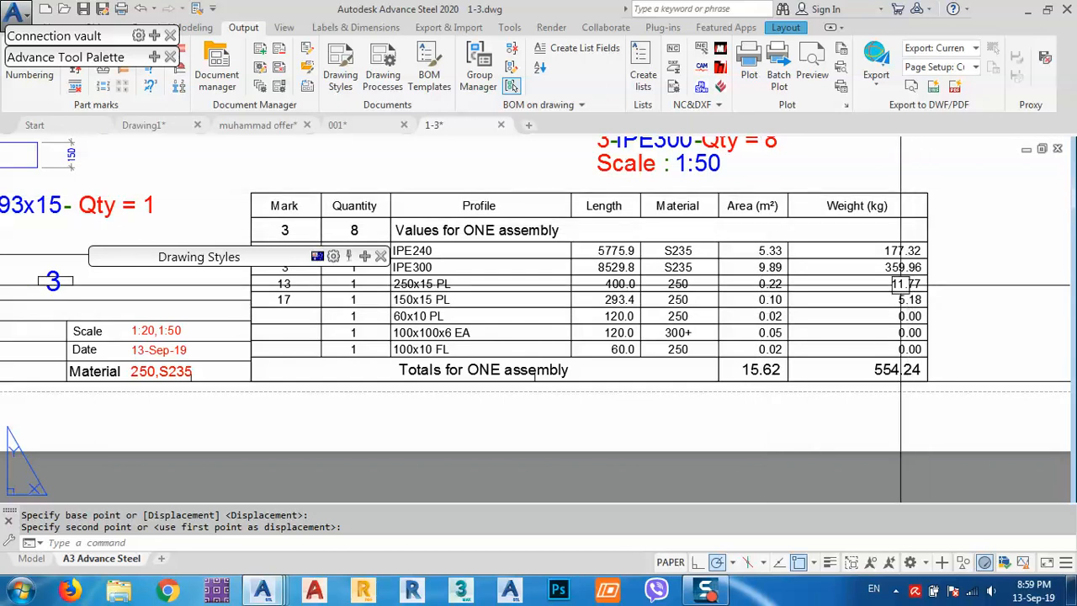
pyautogui.scroll(-6, 902, 285)
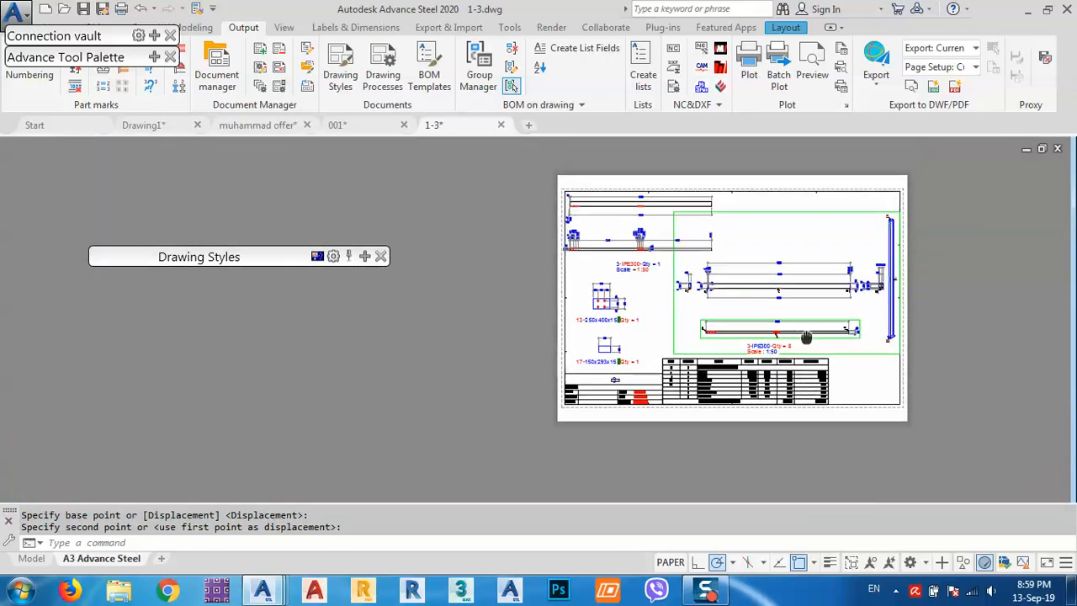
# Step: Examine the mid-length bolt hole dimensions in the single-part 3-IPE300 detail
pyautogui.scroll(2, 867, 264)
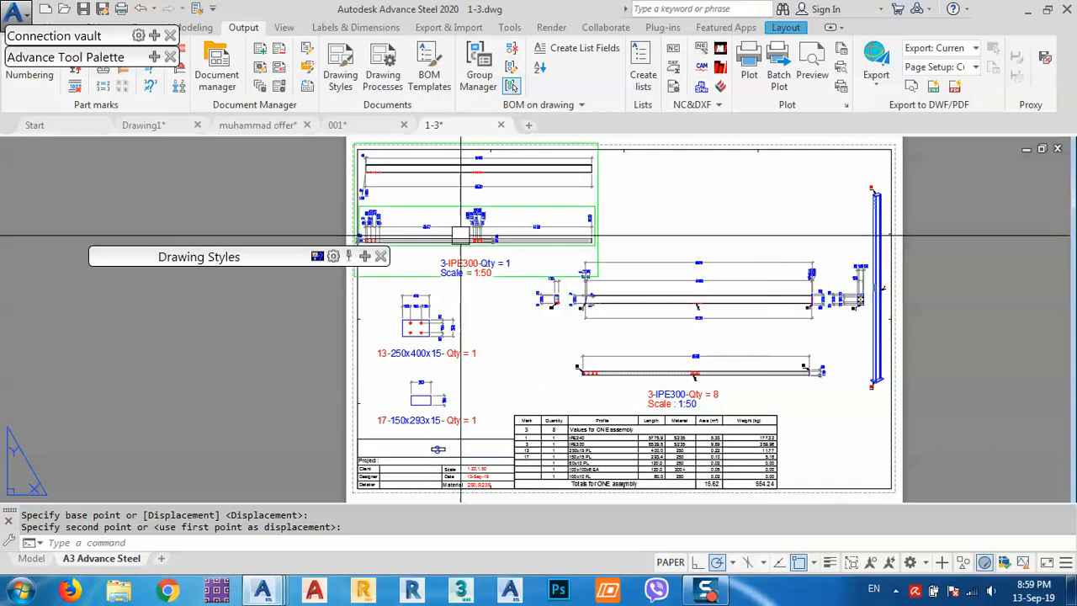
pyautogui.scroll(6, 447, 213)
pyautogui.scroll(2, 447, 213)
pyautogui.scroll(-3, 587, 260)
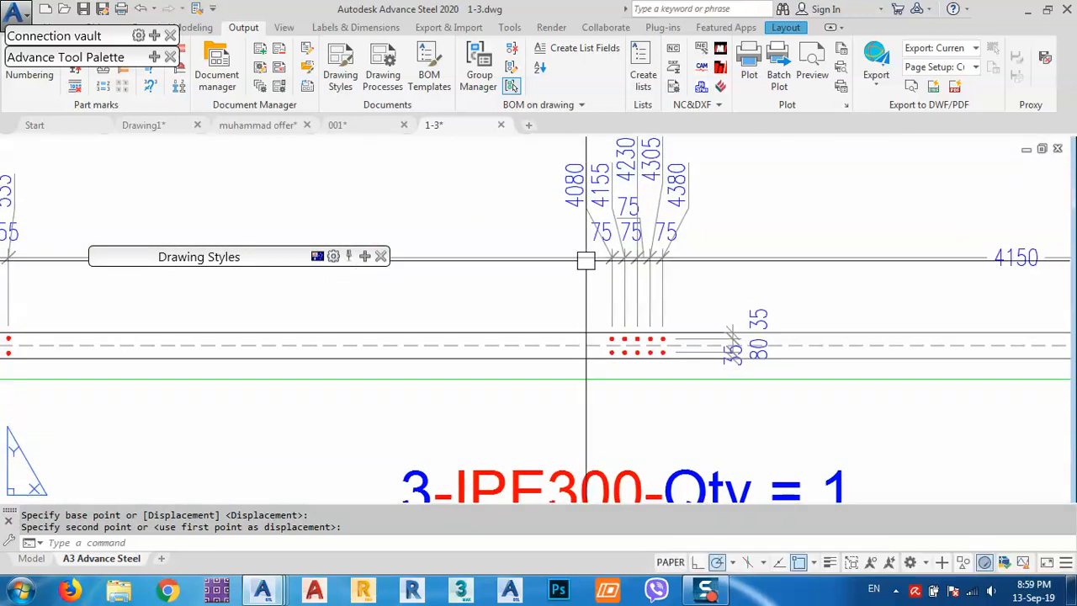
pyautogui.scroll(-2, 587, 260)
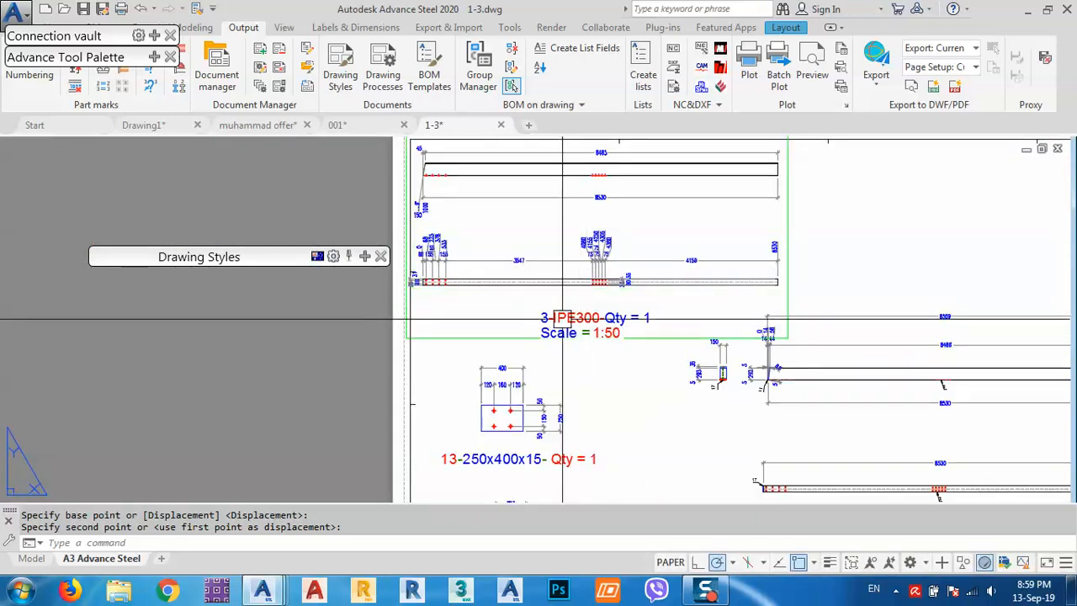
pyautogui.scroll(-2, 562, 319)
pyautogui.moveTo(715, 353); pyautogui.dragTo(618, 257, button='middle')
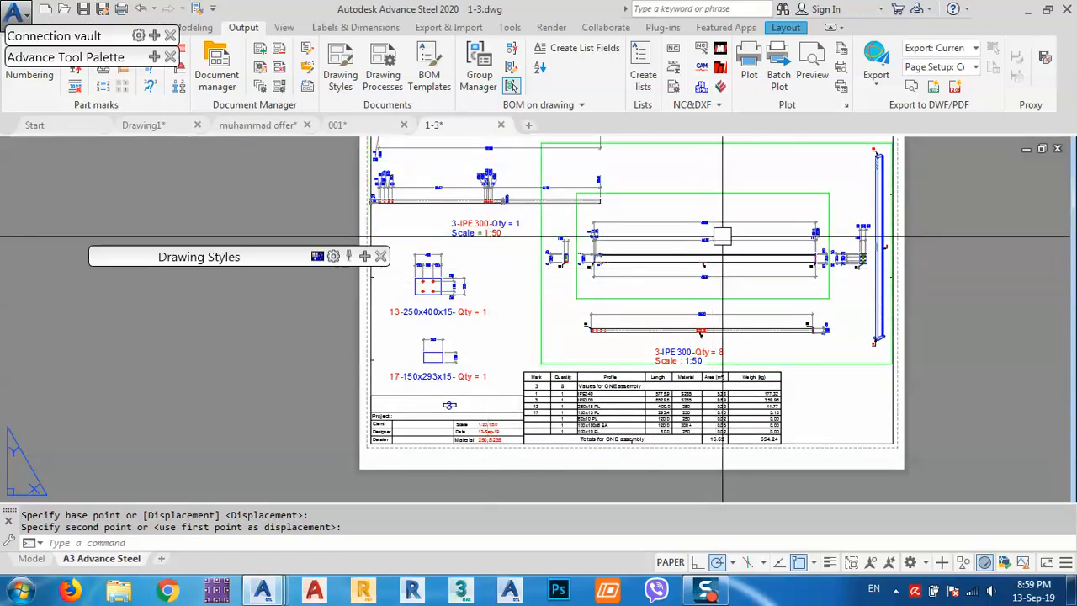
# Step: Examine the dimensions at both ends of the assembly's front view, at end plate 13 and at sloped plate 17
pyautogui.scroll(6, 722, 236)
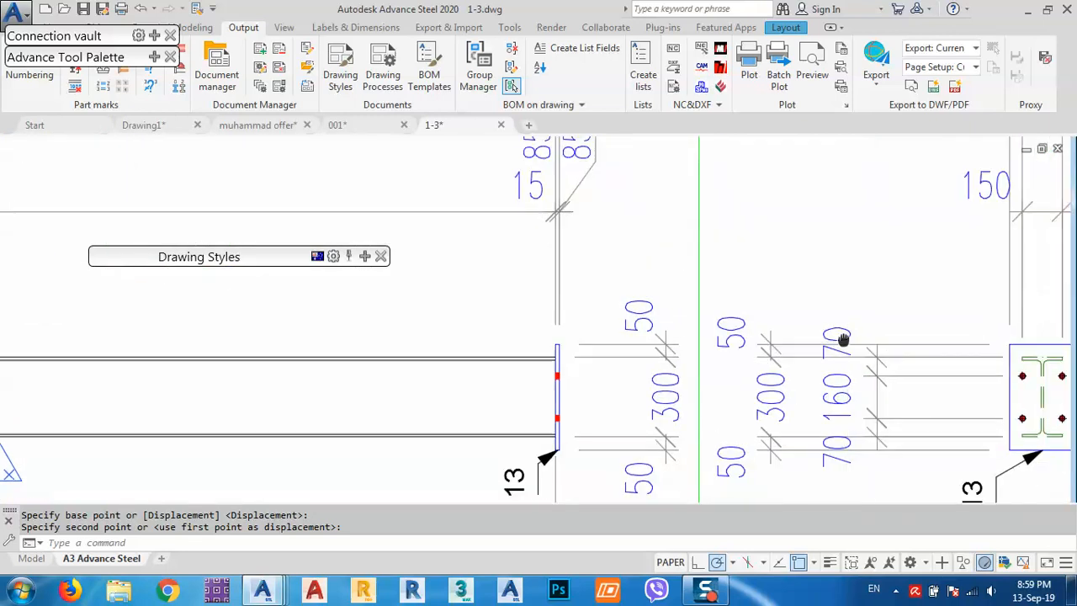
pyautogui.moveTo(843, 340); pyautogui.dragTo(829, 300, button='middle')
pyautogui.scroll(-4, 929, 318)
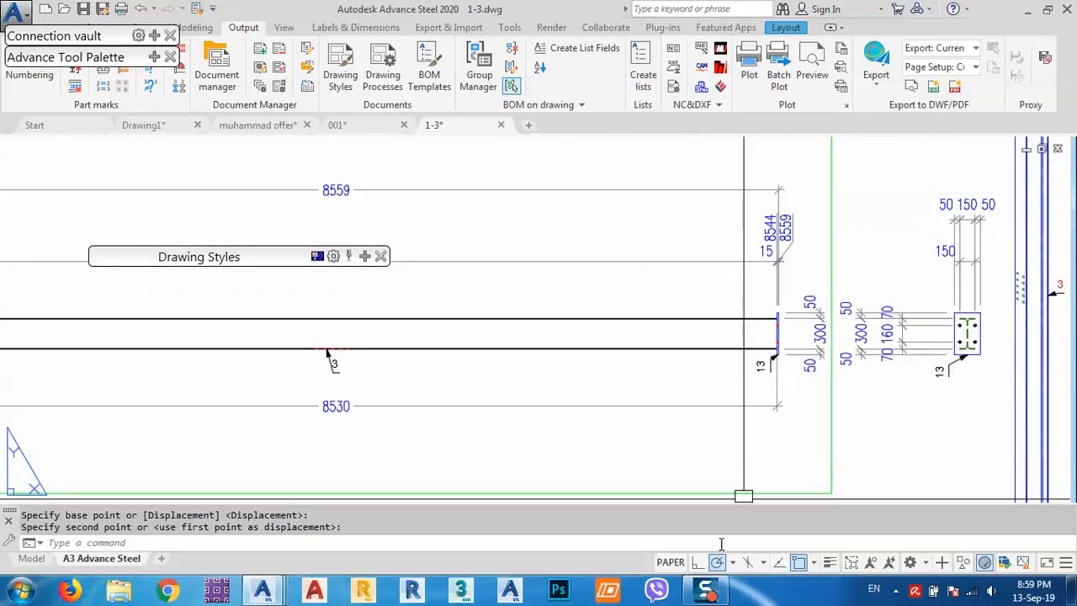
pyautogui.moveTo(290, 275)
pyautogui.mouseDown(button='middle')
pyautogui.moveTo(411, 306)
pyautogui.moveTo(668, 312)
pyautogui.mouseUp(button='middle')
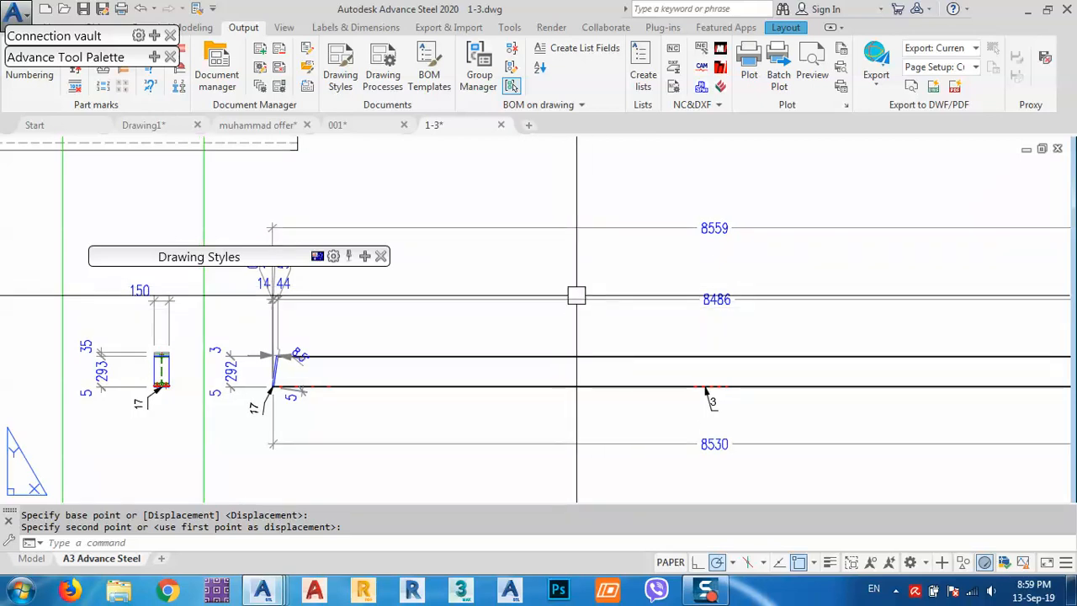
pyautogui.scroll(6, 722, 304)
pyautogui.moveTo(668, 260); pyautogui.dragTo(843, 294, button='middle')
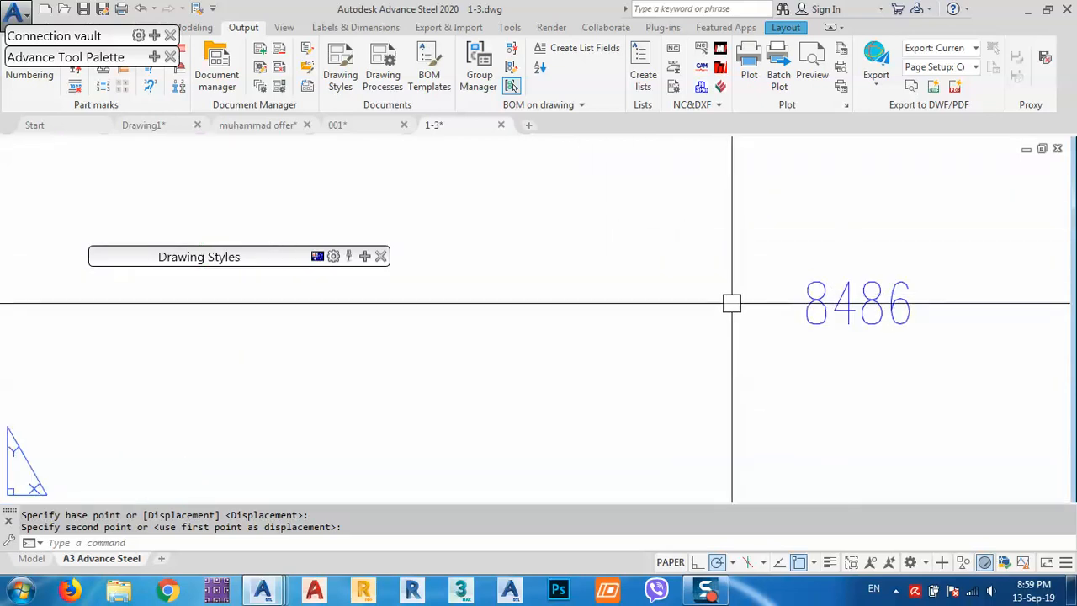
pyautogui.scroll(-5, 731, 304)
pyautogui.moveTo(400, 376); pyautogui.dragTo(660, 357, button='middle')
pyautogui.scroll(5, 594, 300)
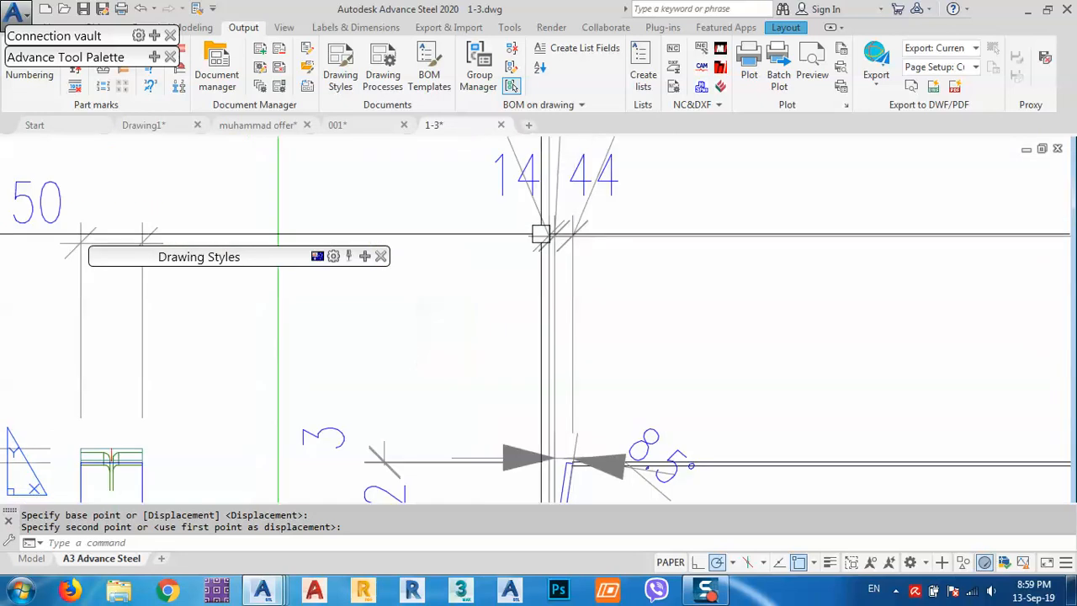
pyautogui.scroll(5, 541, 229)
pyautogui.scroll(-5, 563, 302)
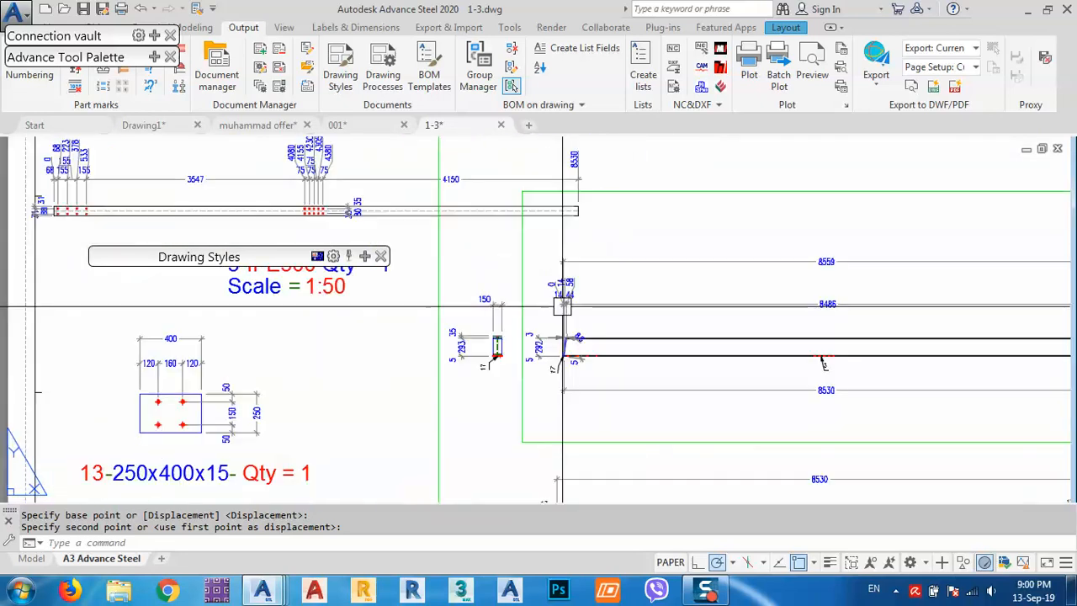
pyautogui.scroll(-3, 563, 307)
pyautogui.scroll(2, 570, 361)
pyautogui.scroll(1, 570, 362)
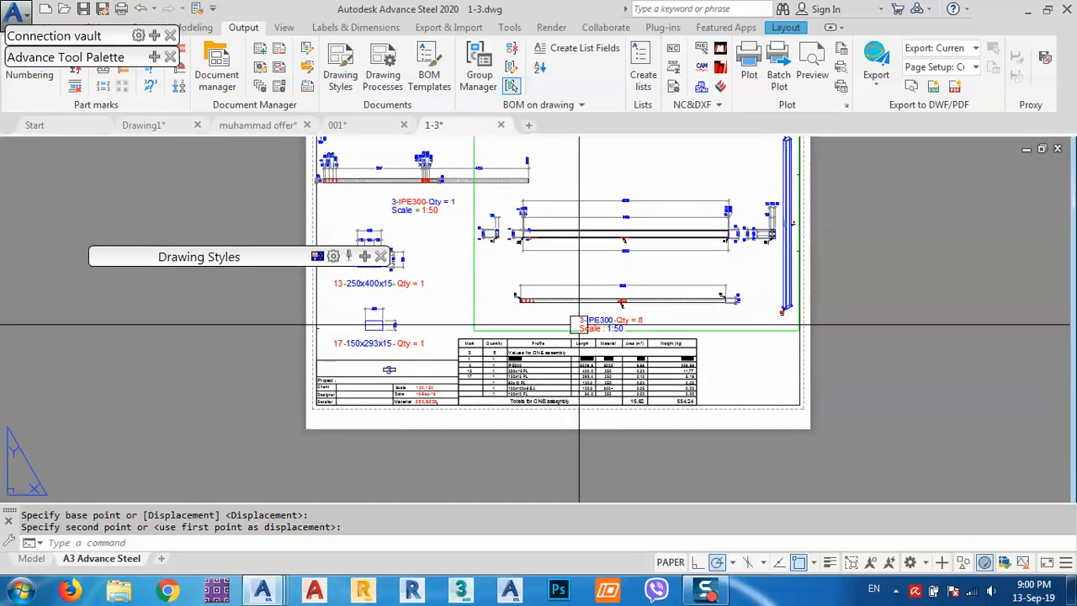
pyautogui.moveTo(601, 346); pyautogui.dragTo(635, 402, button='middle')
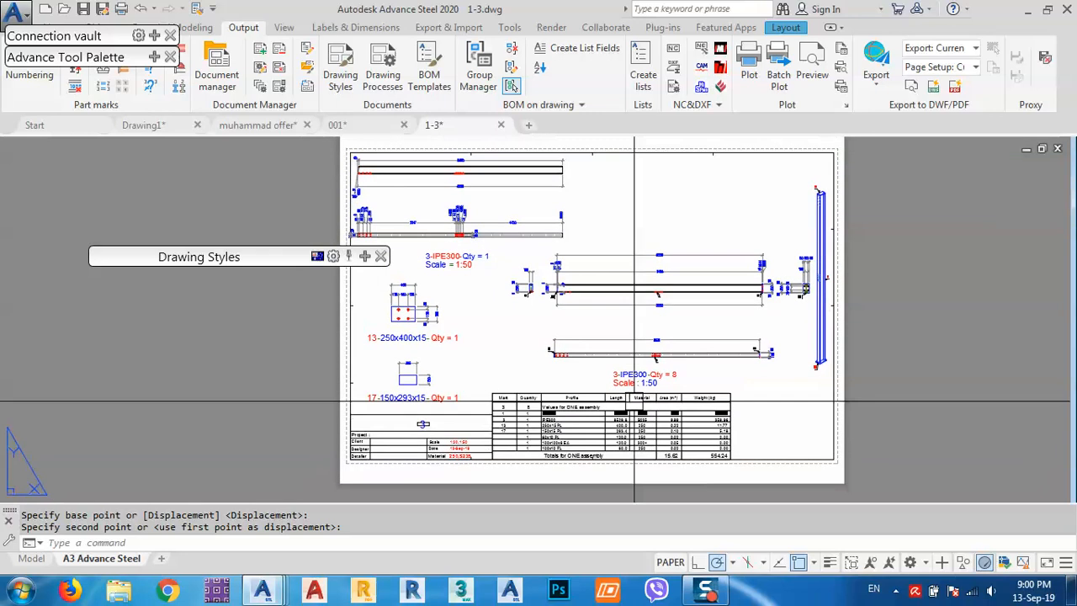
pyautogui.moveTo(735, 318); pyautogui.dragTo(743, 344, button='middle')
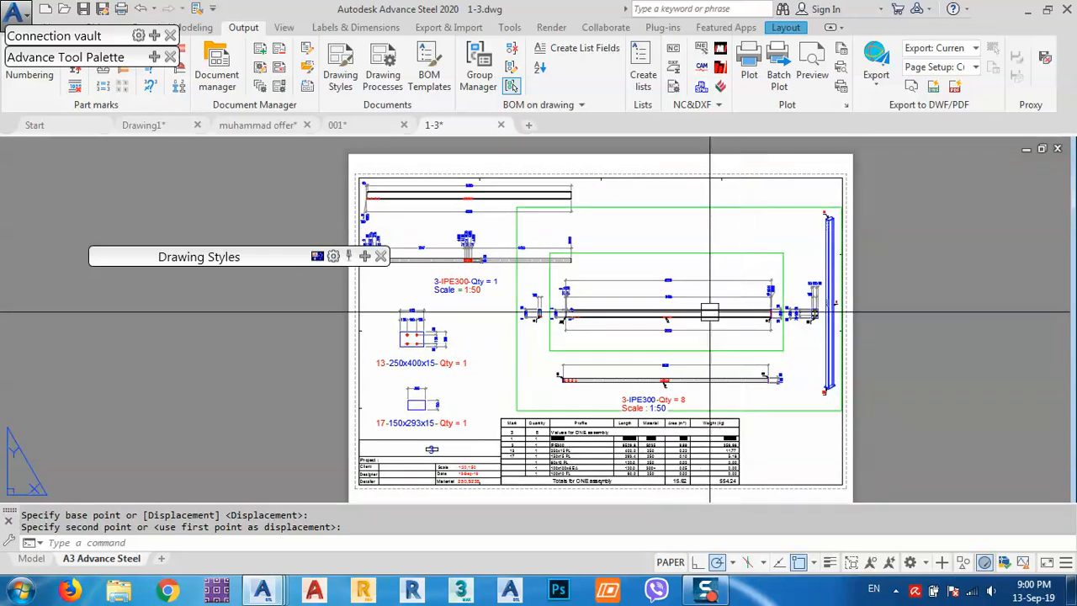
pyautogui.moveTo(667, 279); pyautogui.dragTo(691, 278, button='middle')
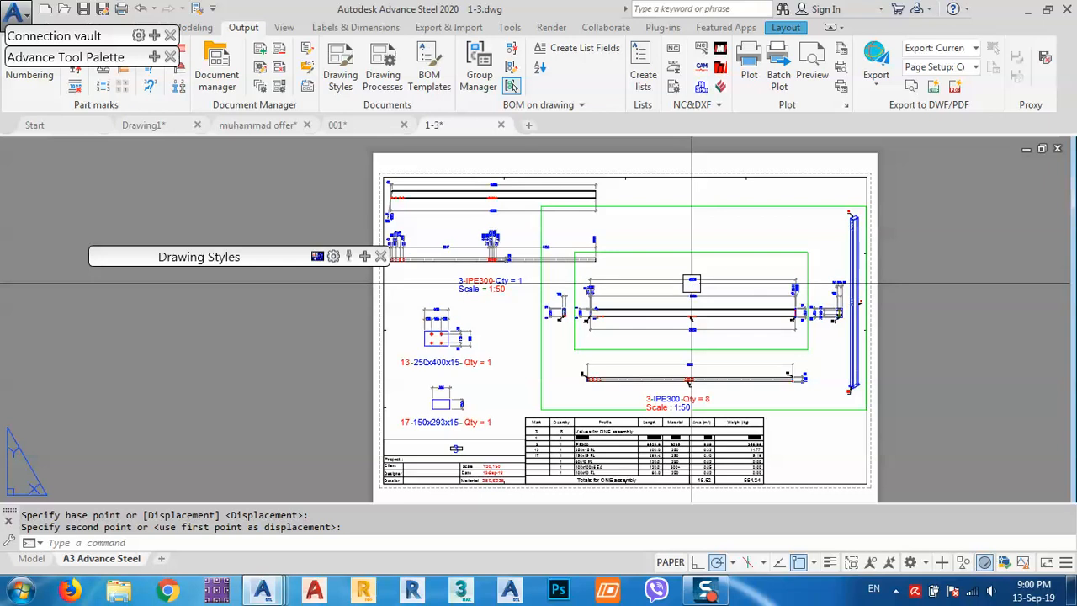
# Step: Examine the hole spacing and edge dimensions of plate 13 in the assembly's end section view
pyautogui.moveTo(692, 284); pyautogui.dragTo(648, 299, button='middle')
pyautogui.scroll(5, 778, 311)
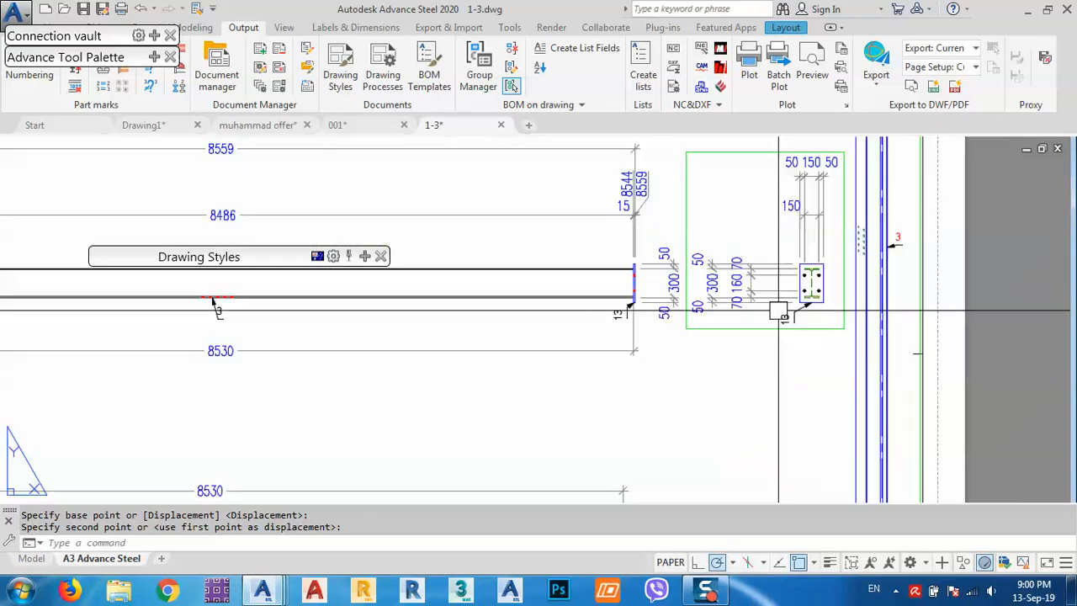
pyautogui.scroll(5, 760, 296)
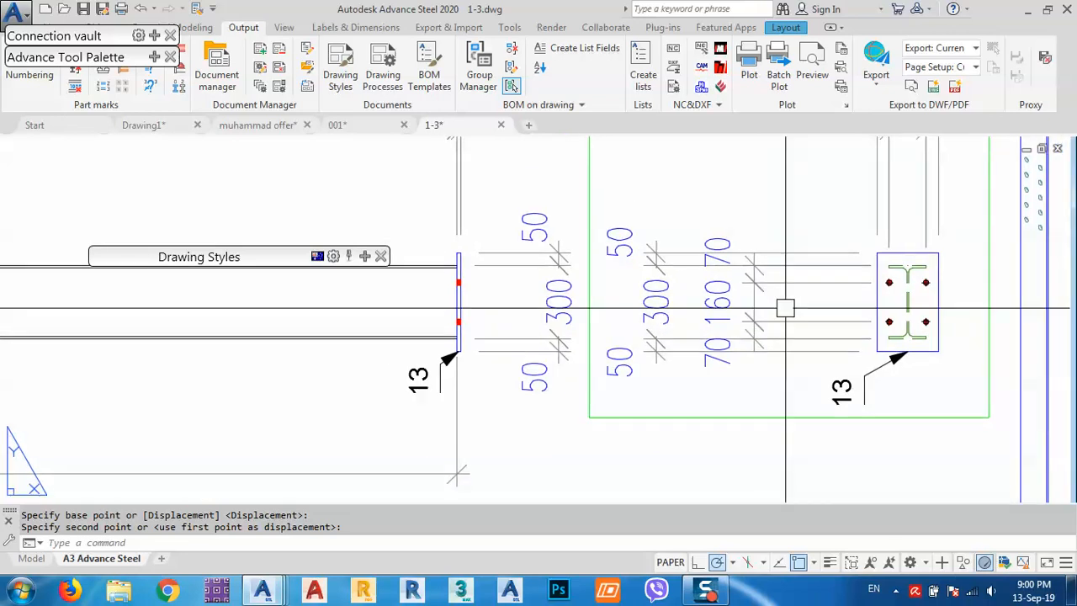
pyautogui.scroll(-5, 784, 312)
pyautogui.scroll(-6, 788, 308)
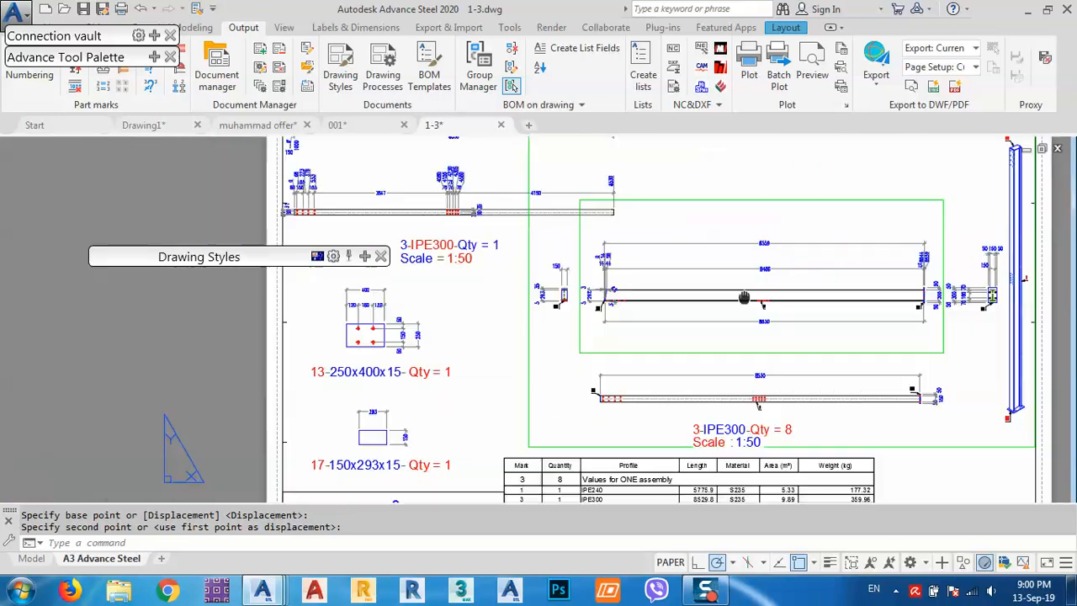
# Step: Examine the hole positions and gauge dimensions at the beam's sloped end in the single-part 3-IPE300 detail
pyautogui.scroll(2, 599, 274)
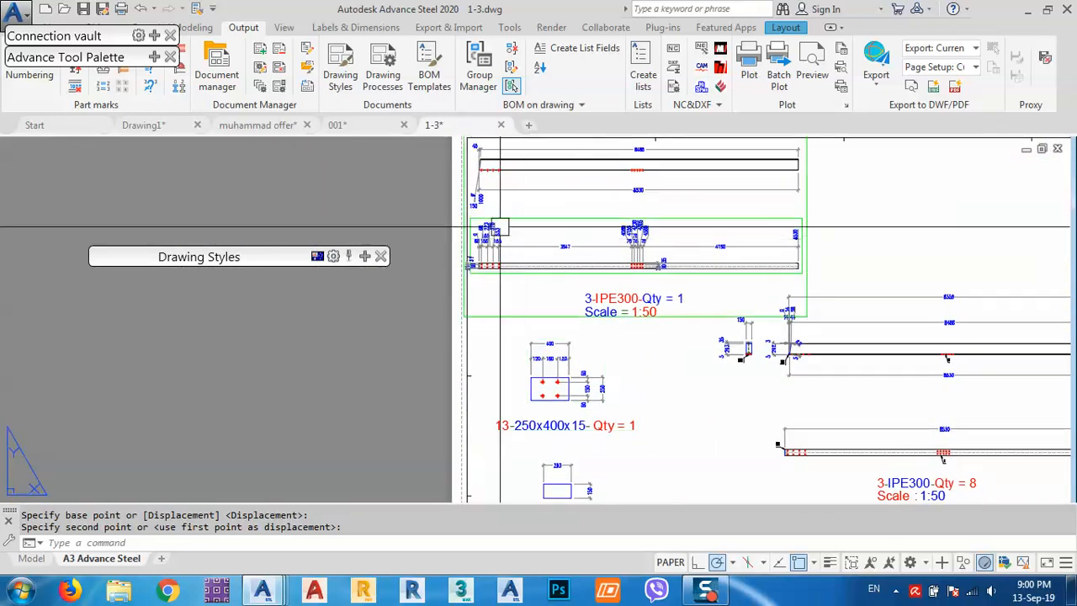
pyautogui.scroll(4, 489, 227)
pyautogui.moveTo(454, 356); pyautogui.dragTo(533, 247, button='middle')
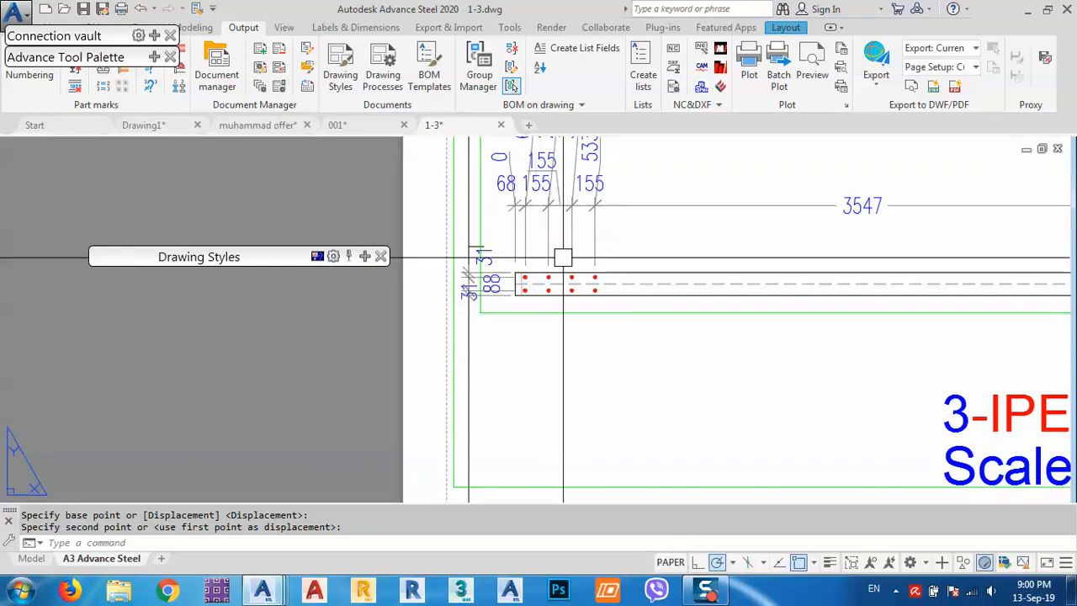
pyautogui.moveTo(614, 228); pyautogui.dragTo(577, 245, button='middle')
pyautogui.scroll(-5, 645, 328)
pyautogui.scroll(-2, 576, 245)
pyautogui.scroll(-2, 576, 245)
pyautogui.moveTo(697, 366); pyautogui.dragTo(604, 401, button='middle')
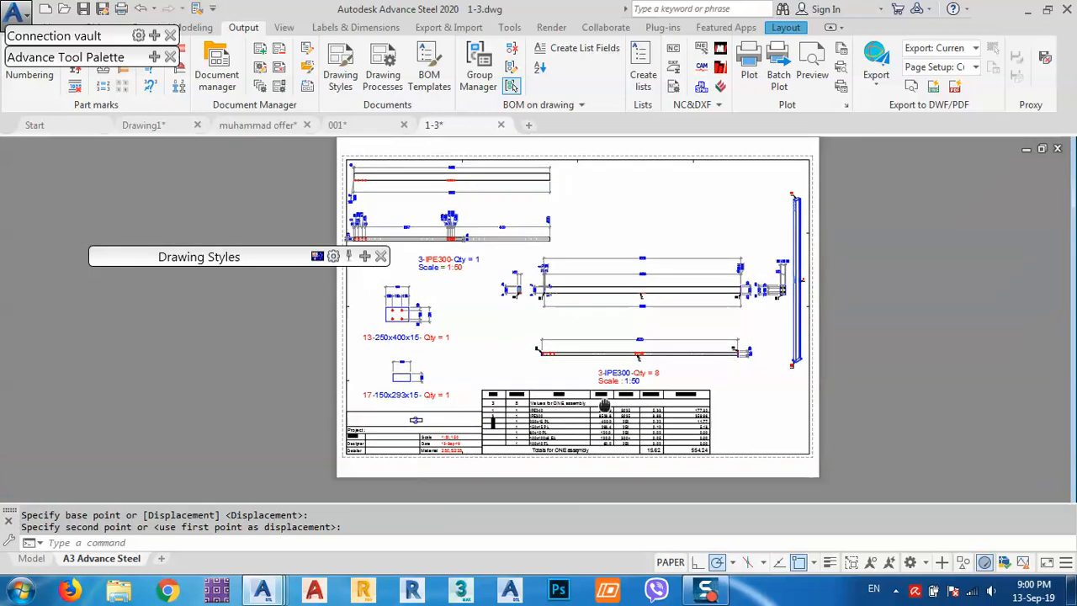
# Step: Pull the 35, 293 and 5 mm vertical dimension chain closer to the section view of plate 17
pyautogui.moveTo(546, 264); pyautogui.dragTo(553, 270, button='middle')
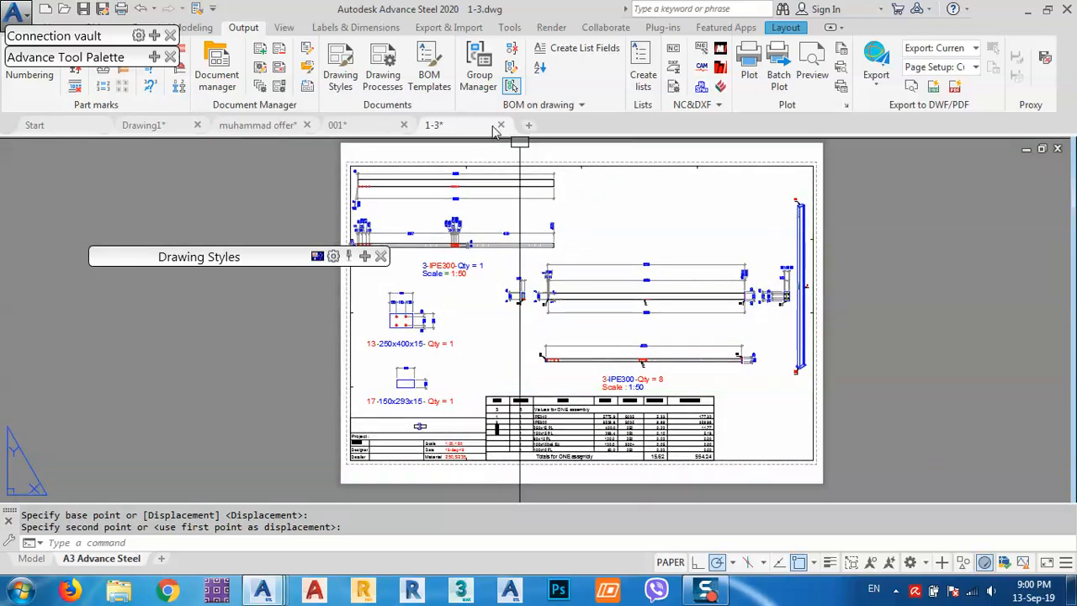
pyautogui.moveTo(629, 236); pyautogui.dragTo(644, 259, button='middle')
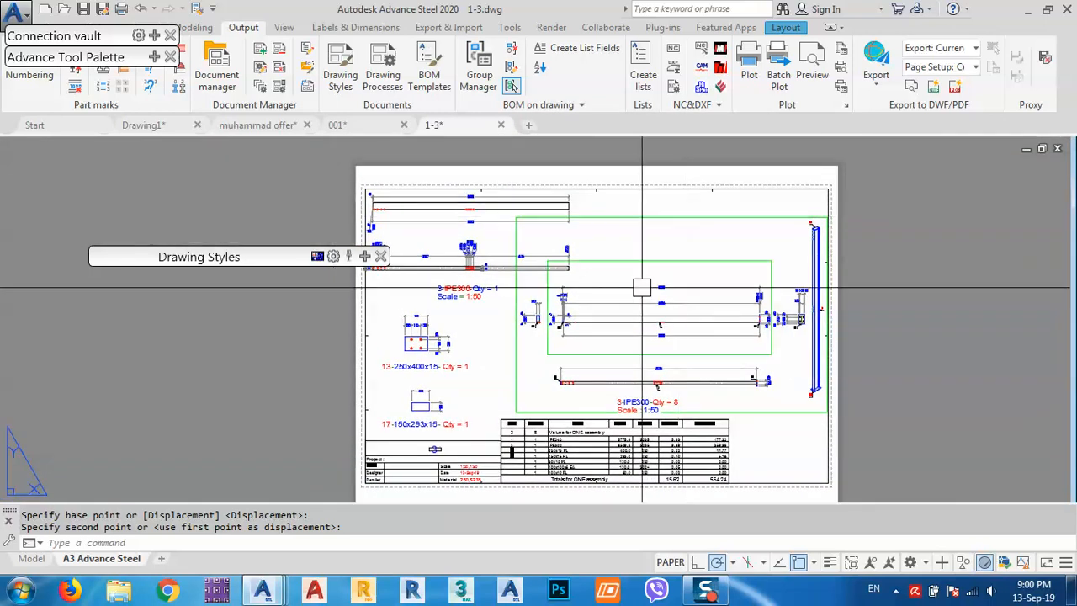
pyautogui.scroll(6, 536, 327)
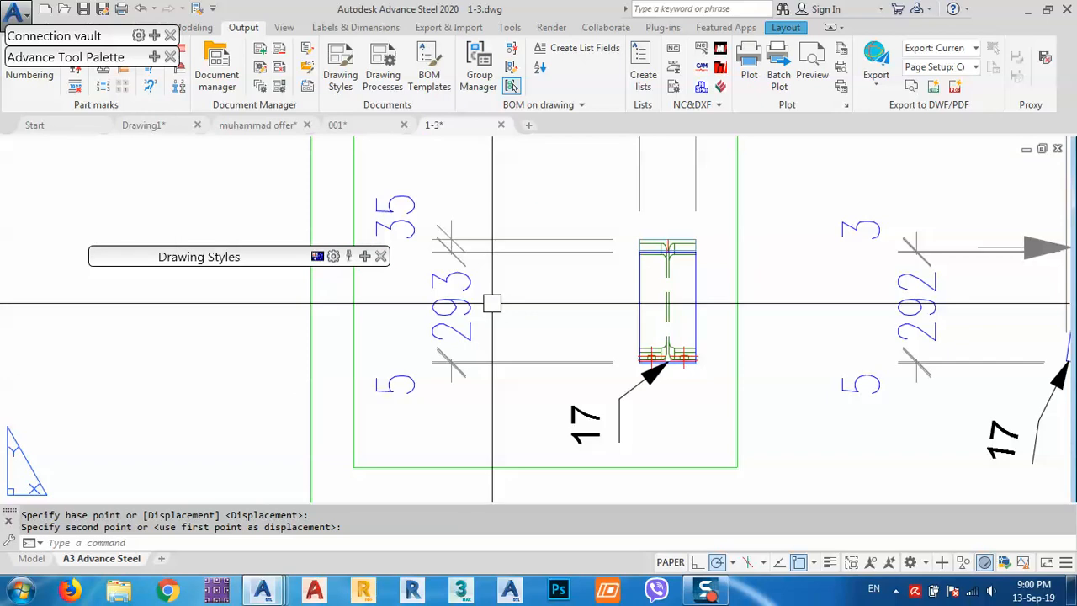
pyautogui.click(560, 305)
pyautogui.scroll(5, 551, 303)
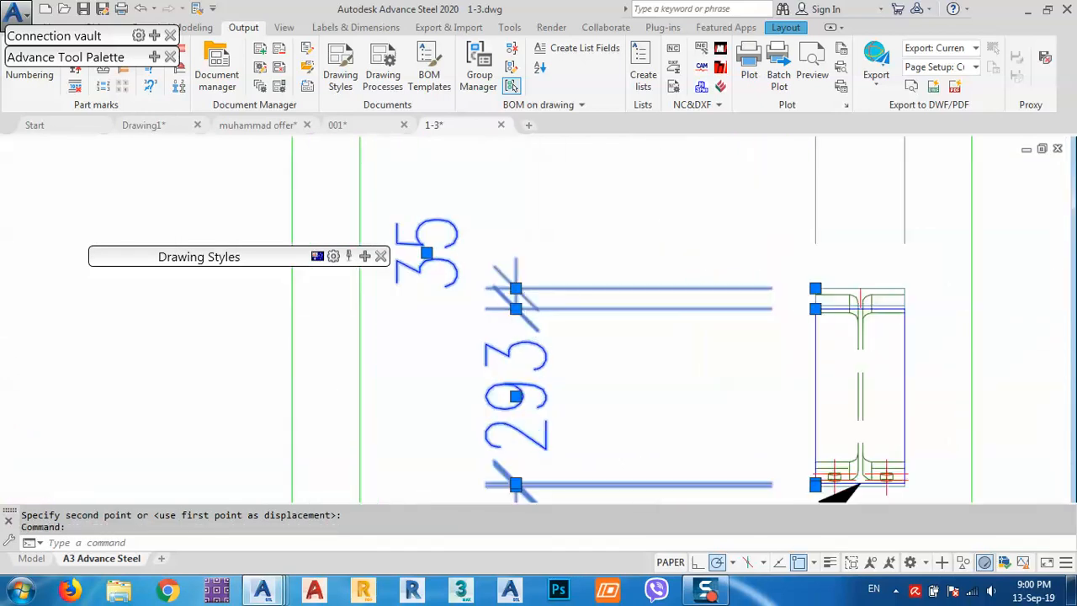
pyautogui.click(509, 245)
pyautogui.scroll(-3, 509, 244)
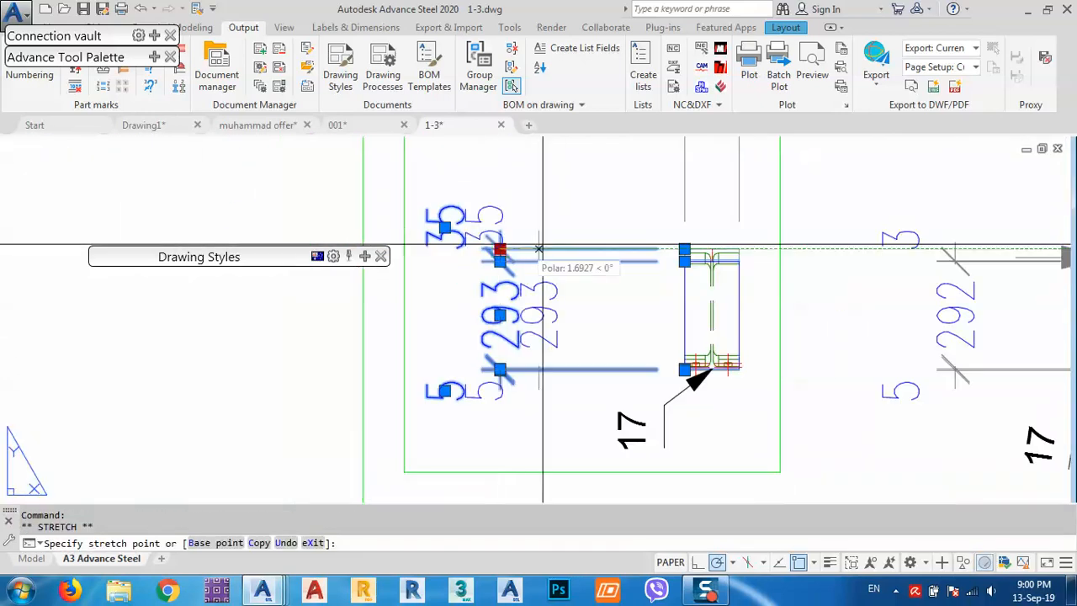
pyautogui.press('Escape')
pyautogui.press('Escape')
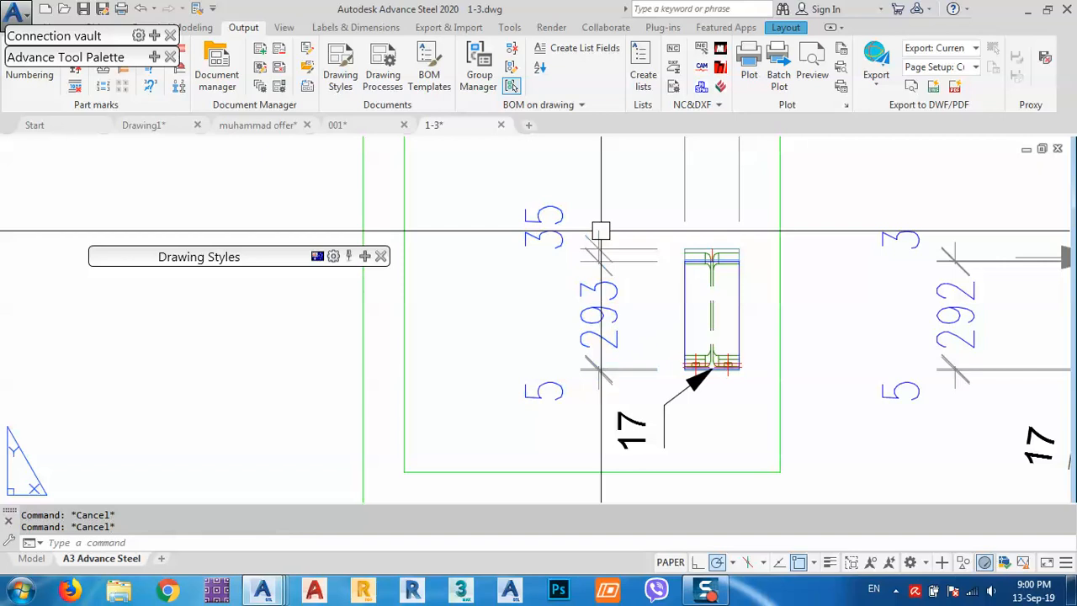
pyautogui.scroll(-4, 601, 231)
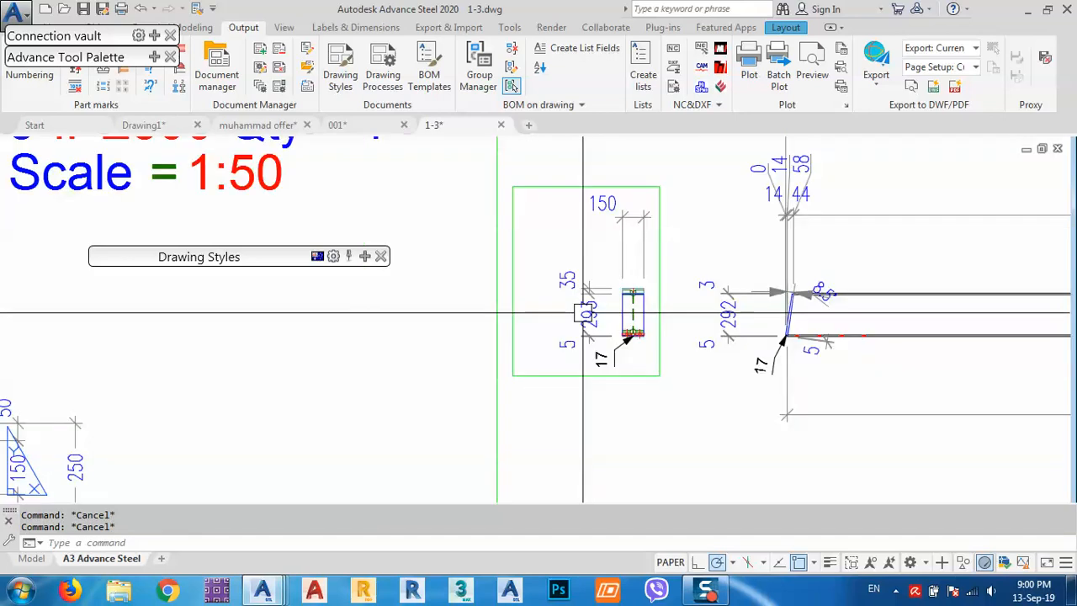
pyautogui.moveTo(673, 329); pyautogui.dragTo(630, 329, button='middle')
pyautogui.scroll(-4, 639, 296)
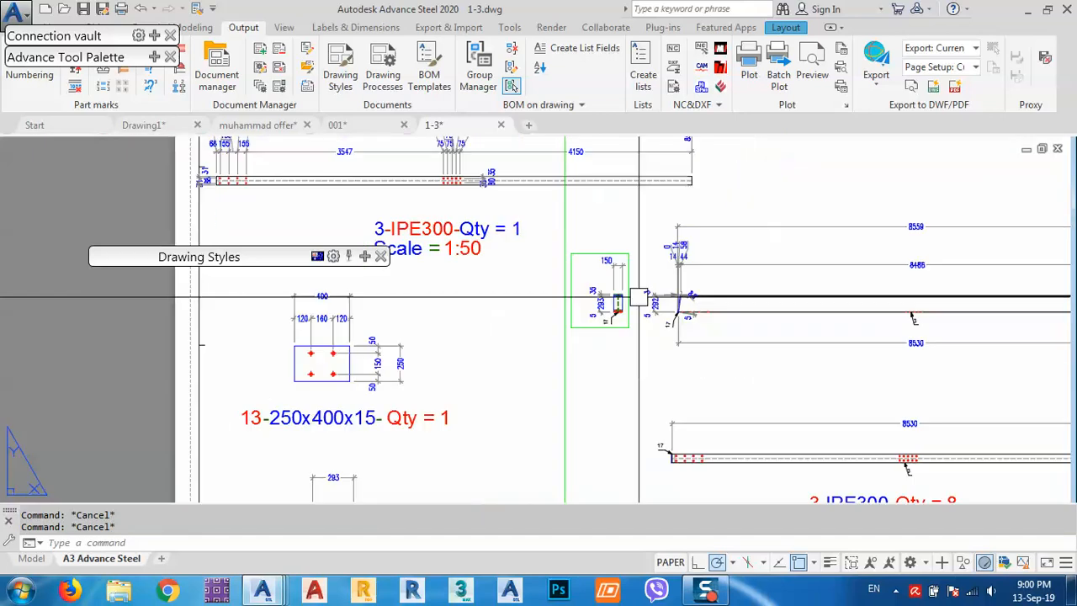
pyautogui.scroll(-2, 639, 296)
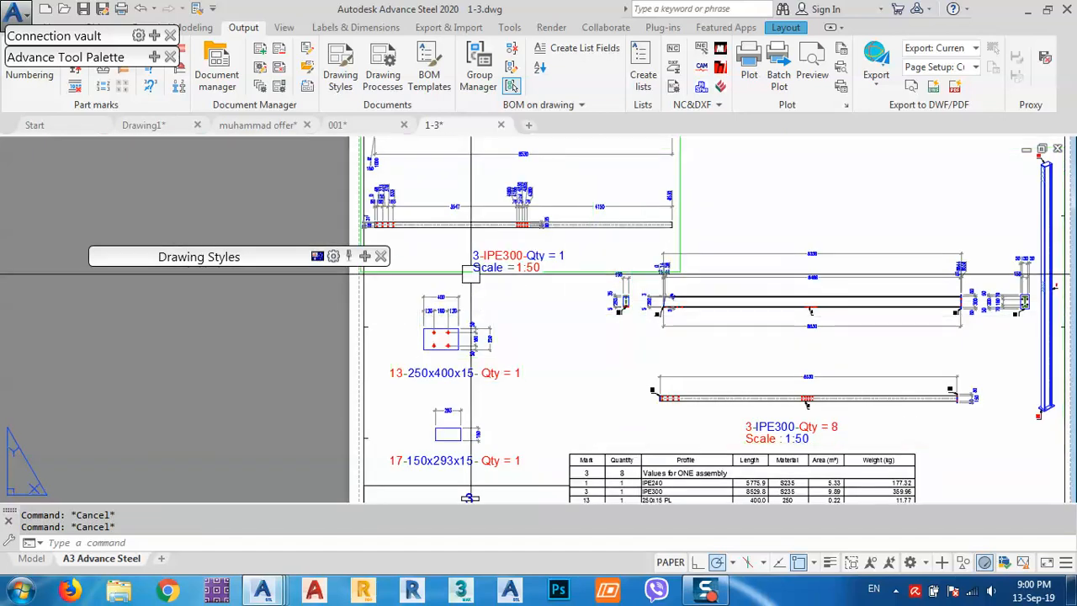
pyautogui.moveTo(716, 230); pyautogui.dragTo(645, 258, button='middle')
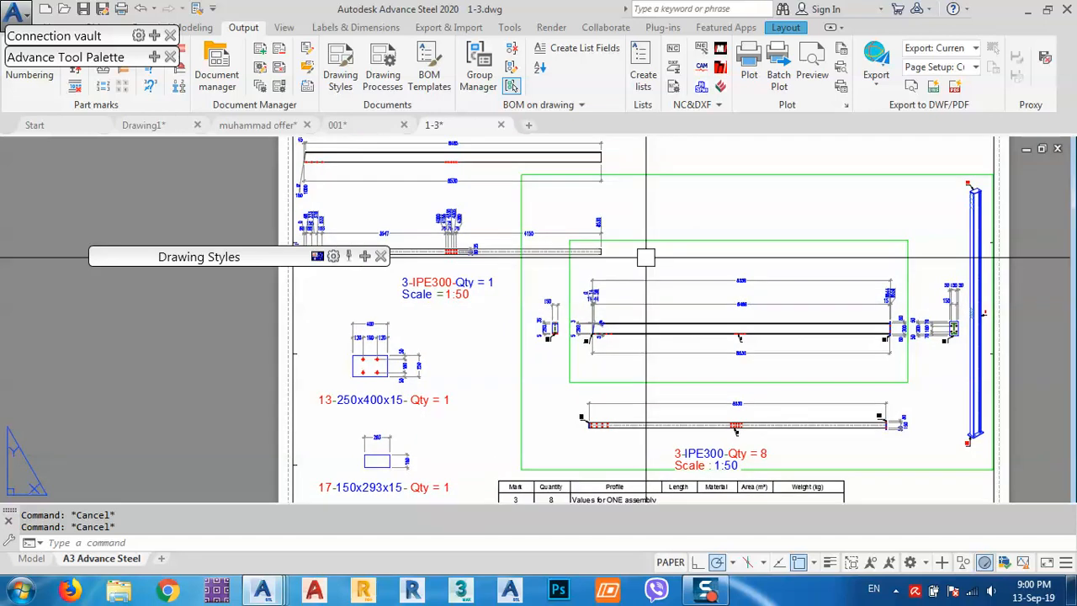
pyautogui.moveTo(800, 243); pyautogui.dragTo(760, 236, button='middle')
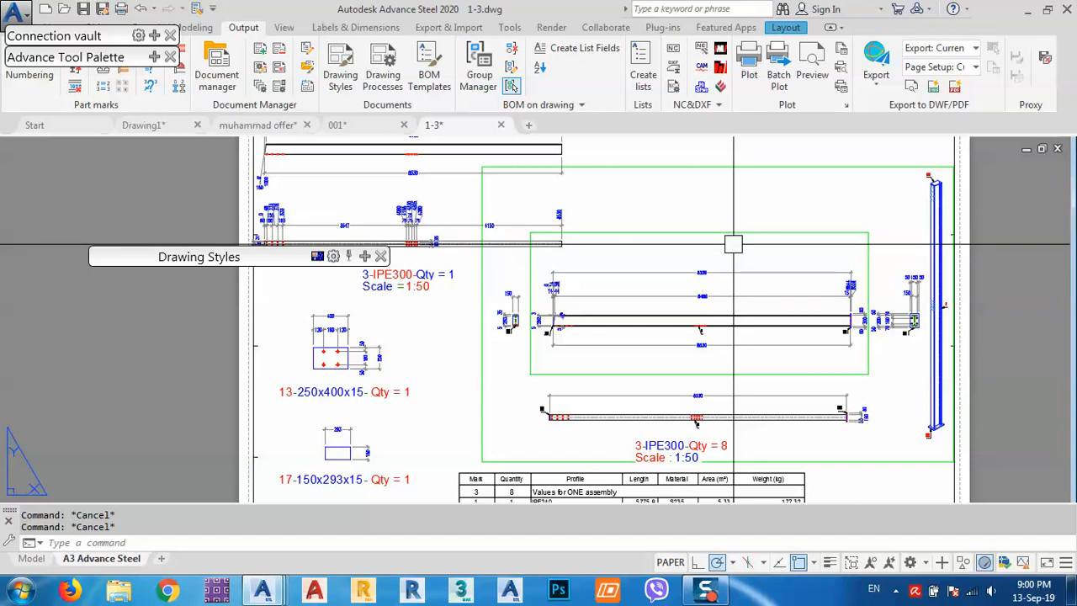
pyautogui.moveTo(733, 244); pyautogui.dragTo(765, 253, button='middle')
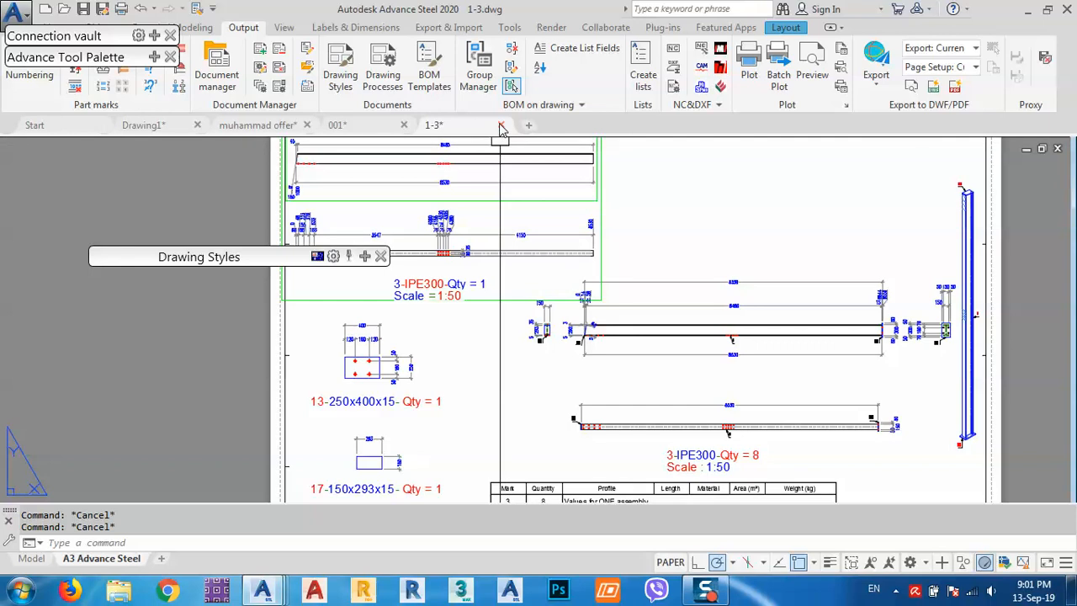
# Step: Close the 1-3 and 001 detail drawings without saving their changes, returning to the 3D model
pyautogui.click(501, 126)
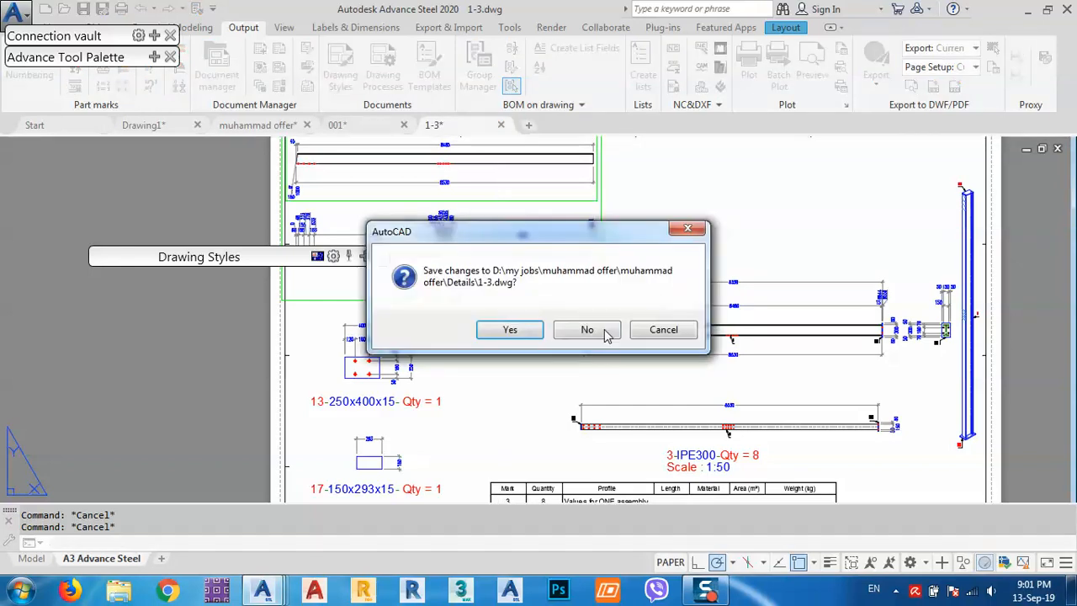
pyautogui.click(589, 330)
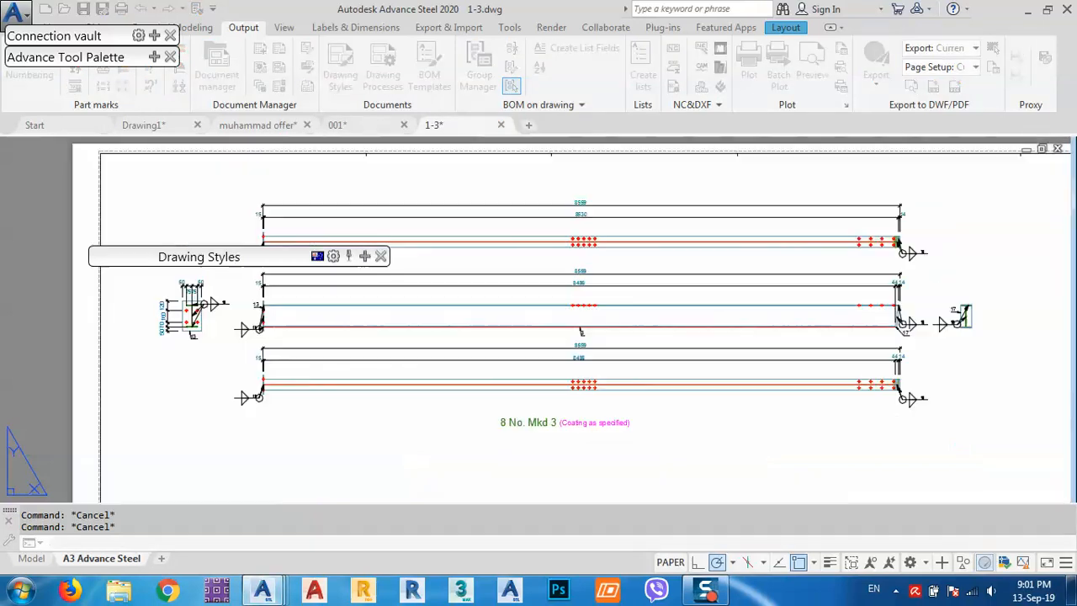
pyautogui.click(405, 125)
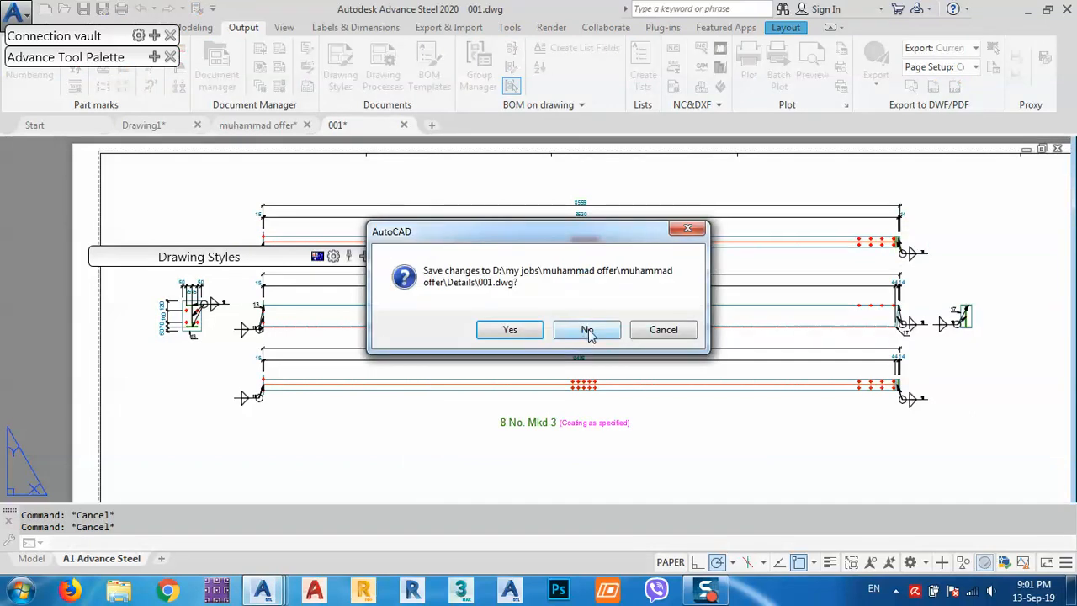
pyautogui.click(588, 330)
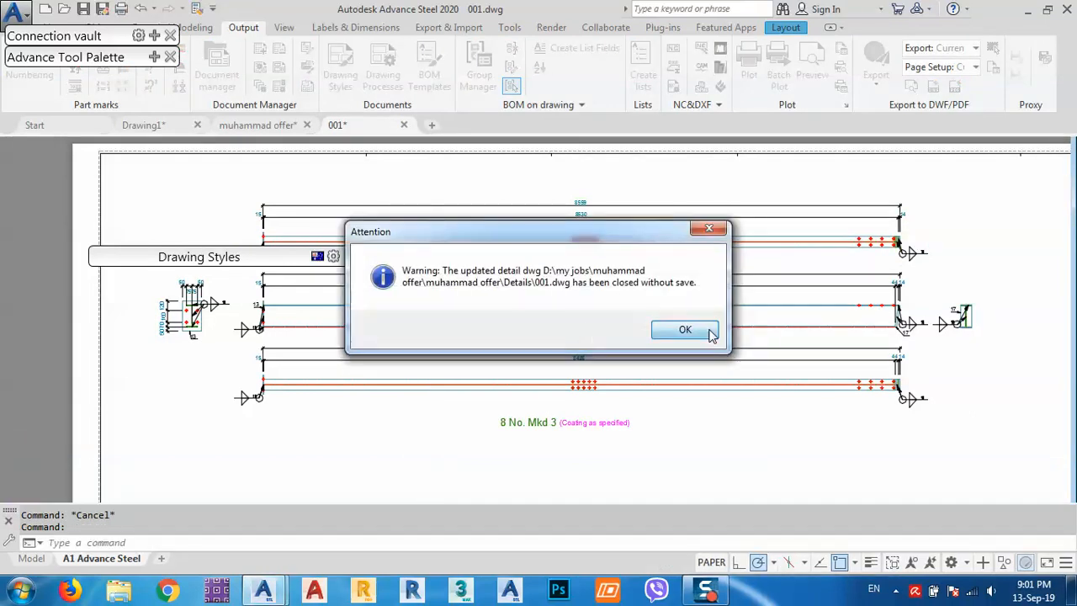
pyautogui.click(710, 331)
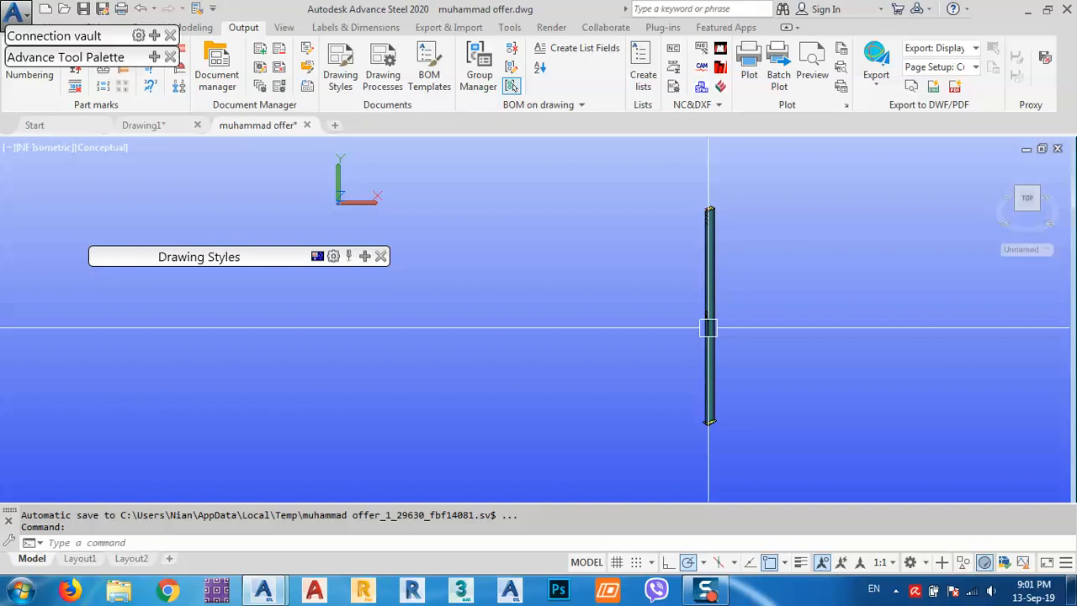